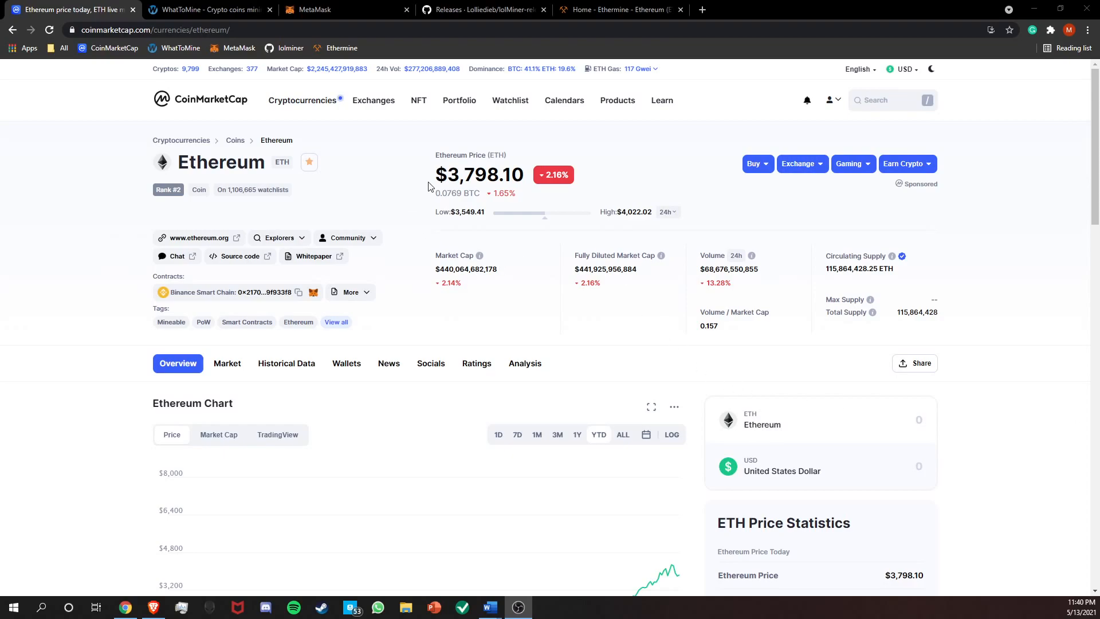
Review Ethereum's current price and its year-to-date price chart on CoinMarketCap.
{"action": "left_click_drag", "start_coordinate": [430, 184], "coordinate": [503, 174]}
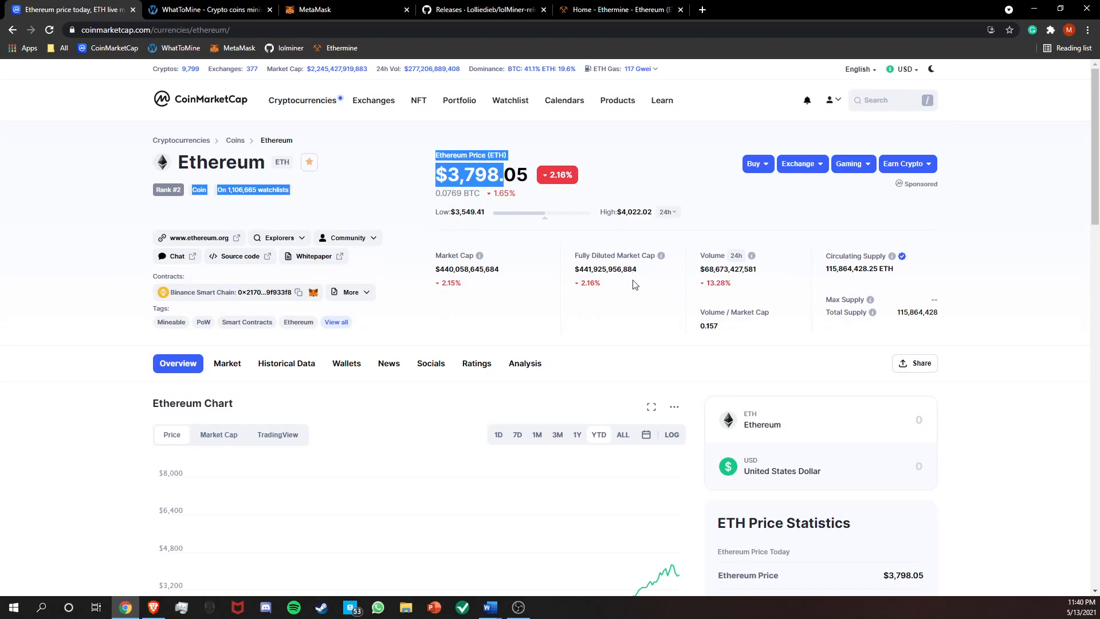
{"action": "left_click", "coordinate": [628, 312]}
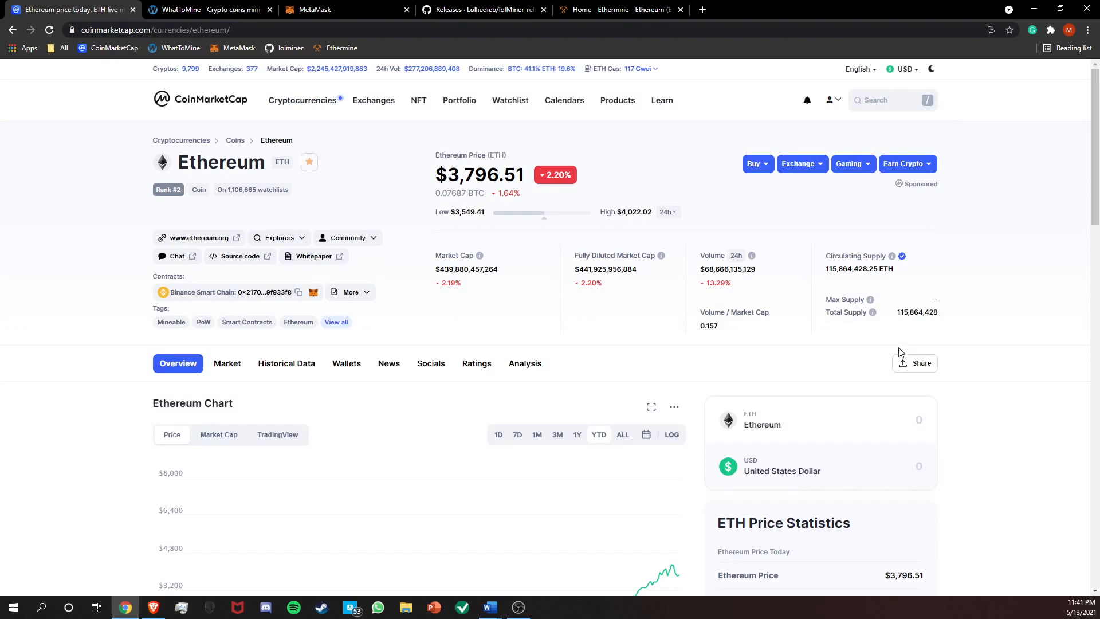
{"action": "scroll", "coordinate": [898, 352], "scroll_direction": "down", "scroll_amount": 4}
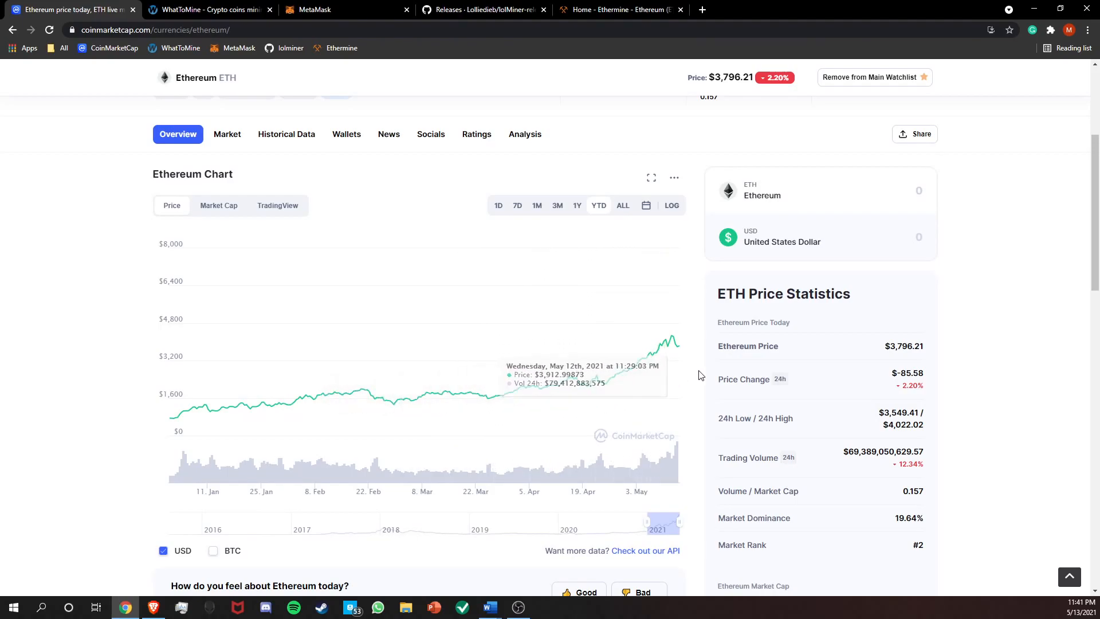
On WhatToMine, set the Ethash hash rate for one 2060 card to 36 Mh/s and calculate mining profitability.
{"action": "left_click", "coordinate": [209, 7]}
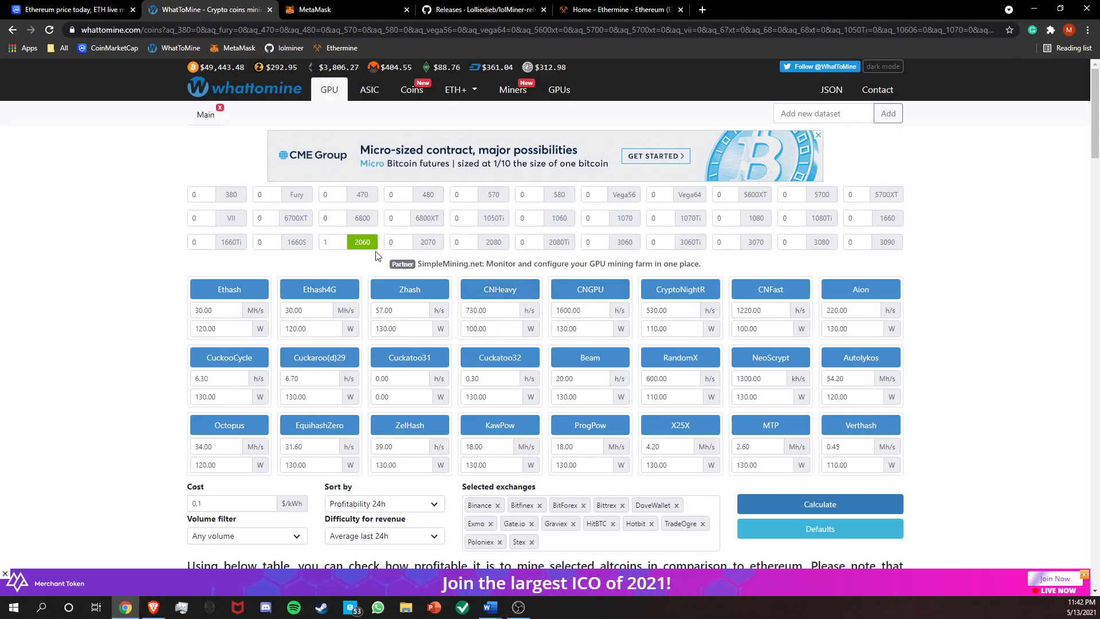
{"action": "mouse_move", "coordinate": [375, 252]}
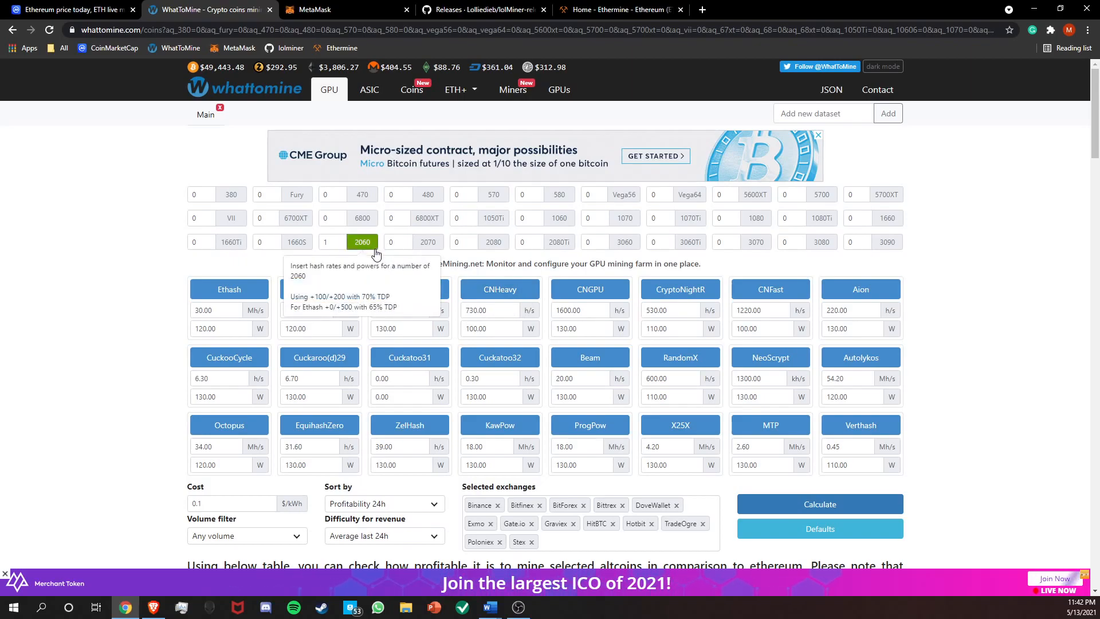
{"action": "left_click", "coordinate": [205, 312]}
{"action": "key", "text": "BackSpace"}
{"action": "type", "text": "6"}
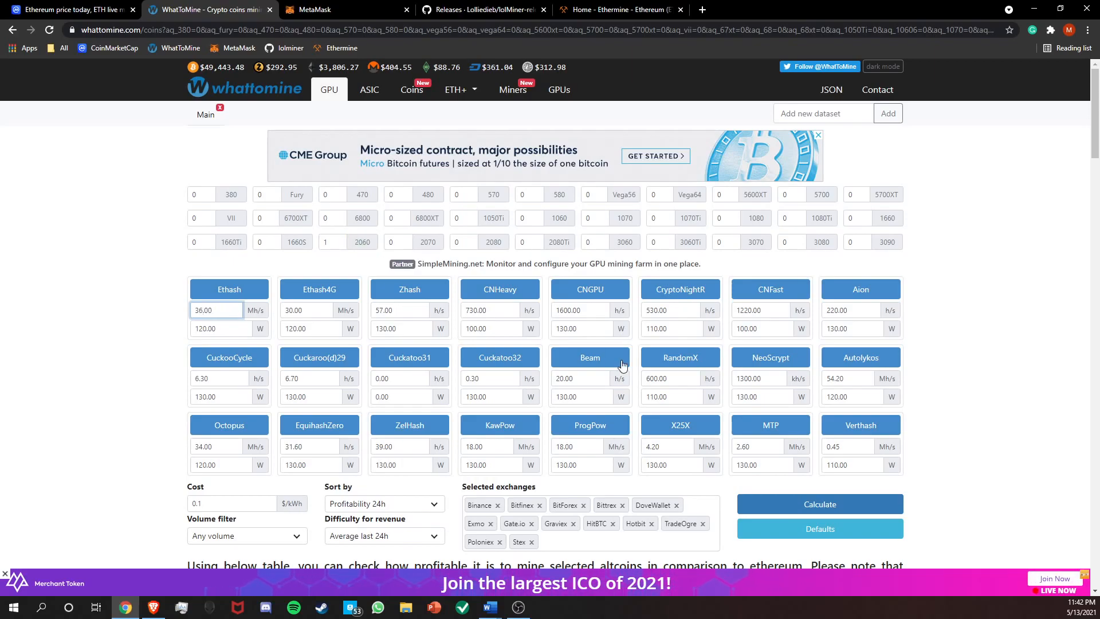
{"action": "left_click", "coordinate": [811, 513]}
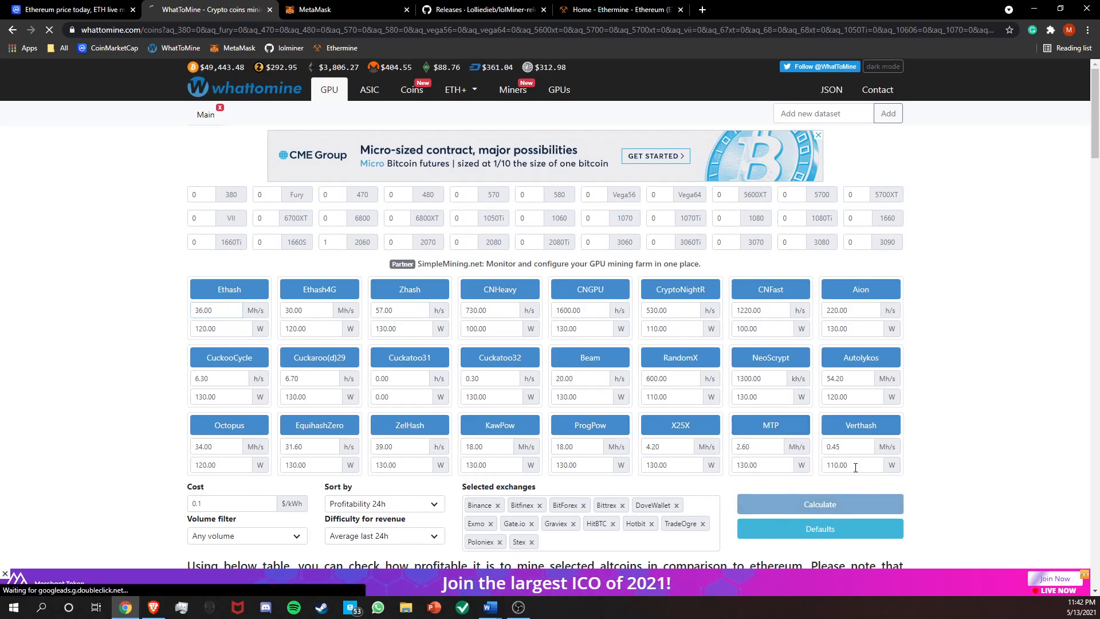
Examine Ethereum's estimated daily revenue and profit in the coin profitability table.
{"action": "scroll", "coordinate": [966, 373], "scroll_direction": "down", "scroll_amount": 6}
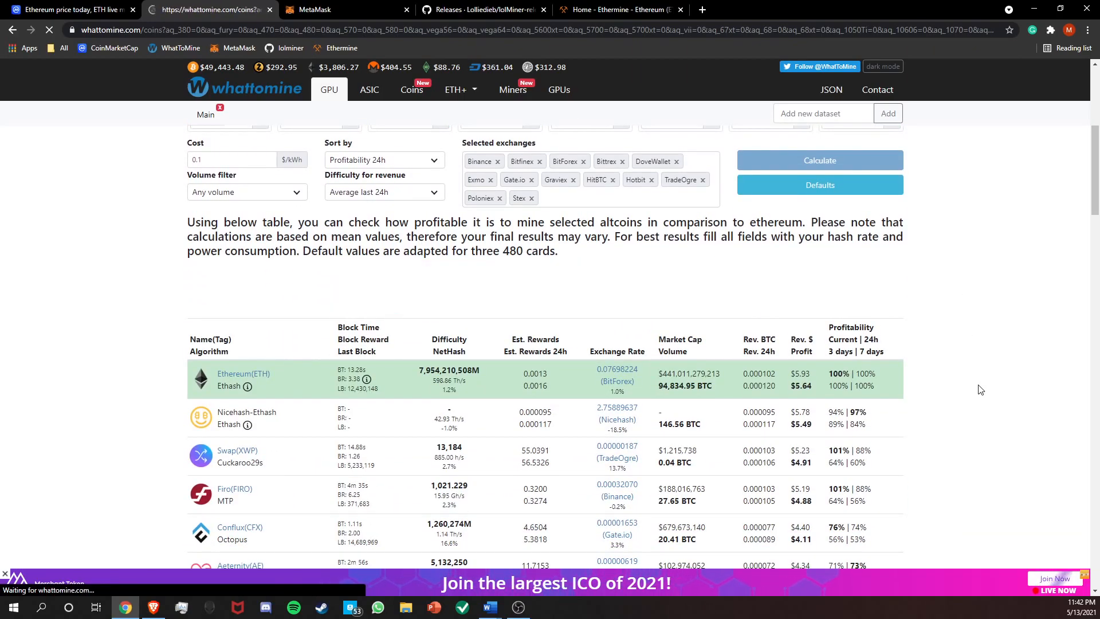
{"action": "scroll", "coordinate": [980, 388], "scroll_direction": "down", "scroll_amount": 4}
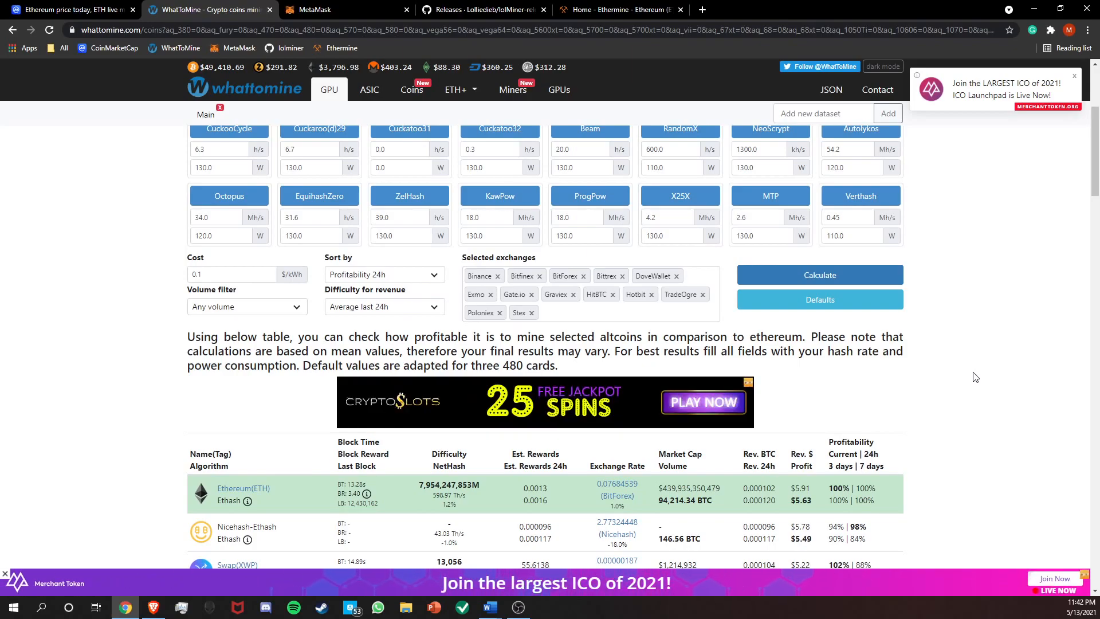
{"action": "scroll", "coordinate": [973, 377], "scroll_direction": "down", "scroll_amount": 2}
{"action": "left_click_drag", "start_coordinate": [790, 372], "coordinate": [808, 386]}
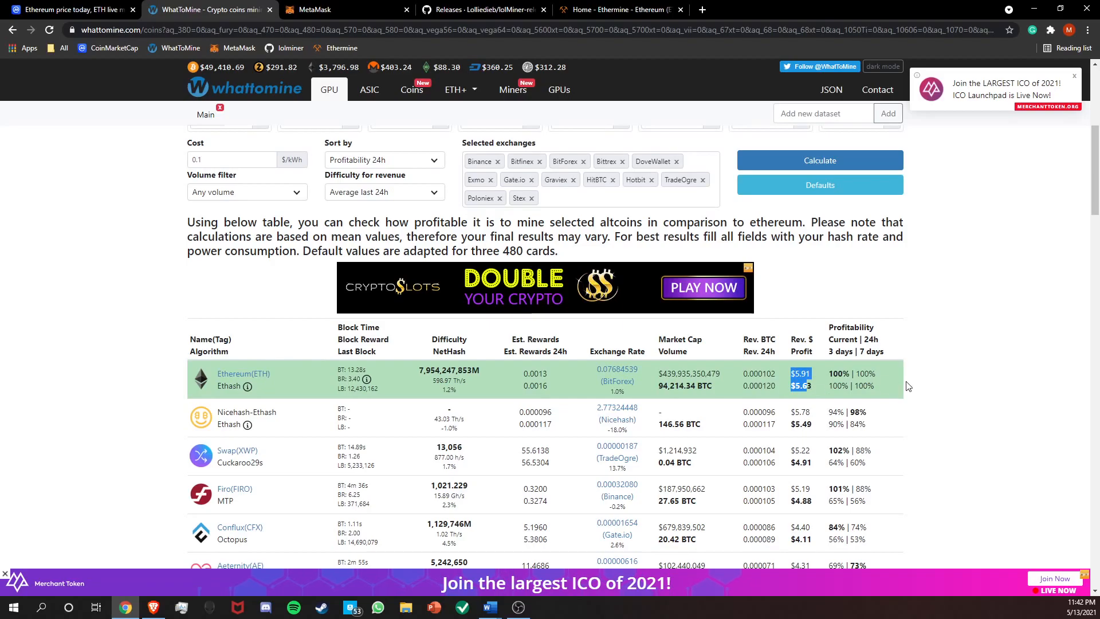
{"action": "left_click", "coordinate": [922, 337]}
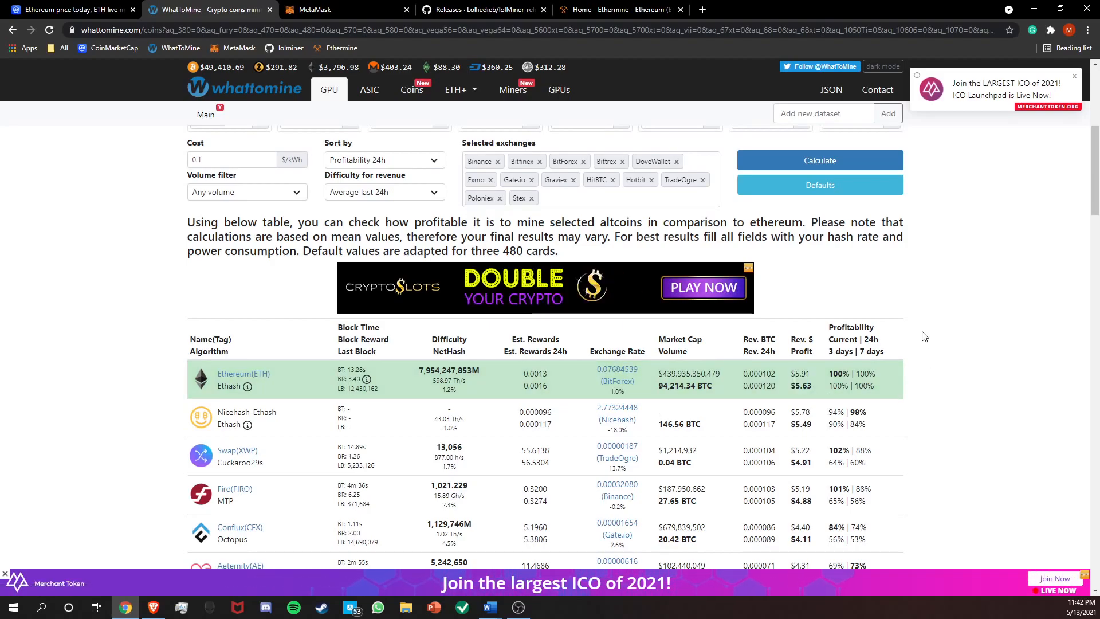
{"action": "scroll", "coordinate": [885, 408], "scroll_direction": "up", "scroll_amount": 2}
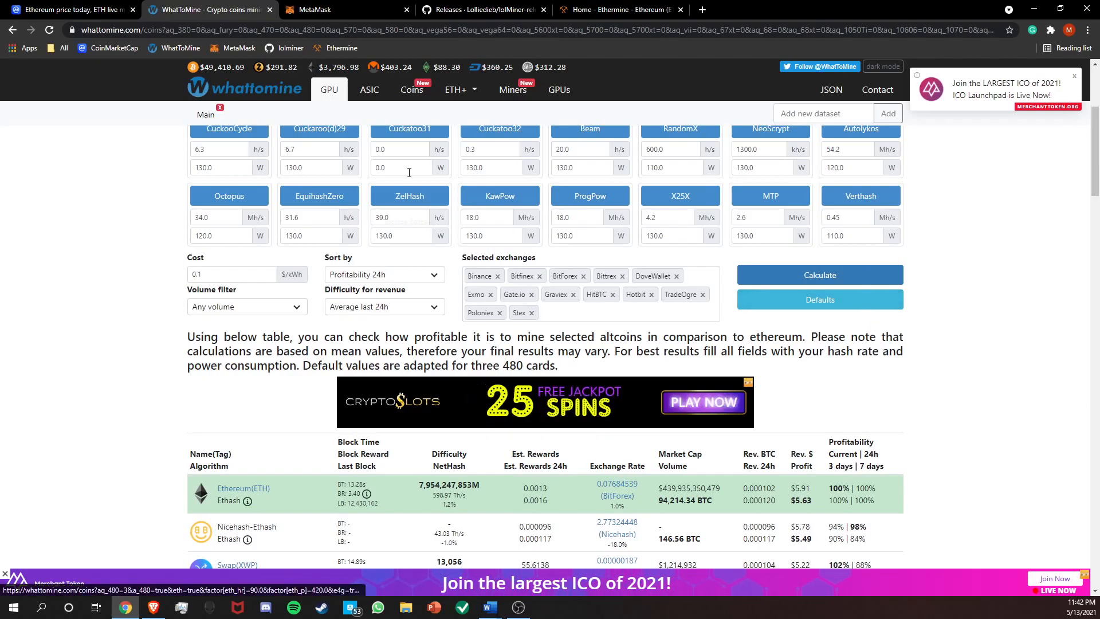
Add the MetaMask extension to Chrome from the MetaMask download page.
{"action": "left_click", "coordinate": [341, 6]}
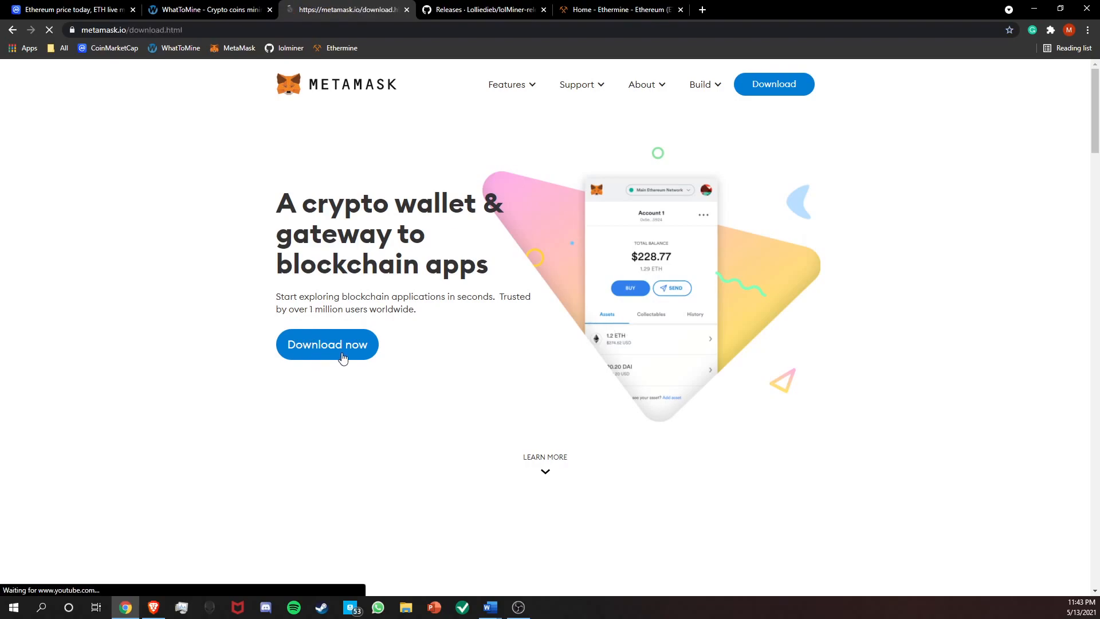
{"action": "left_click", "coordinate": [330, 356]}
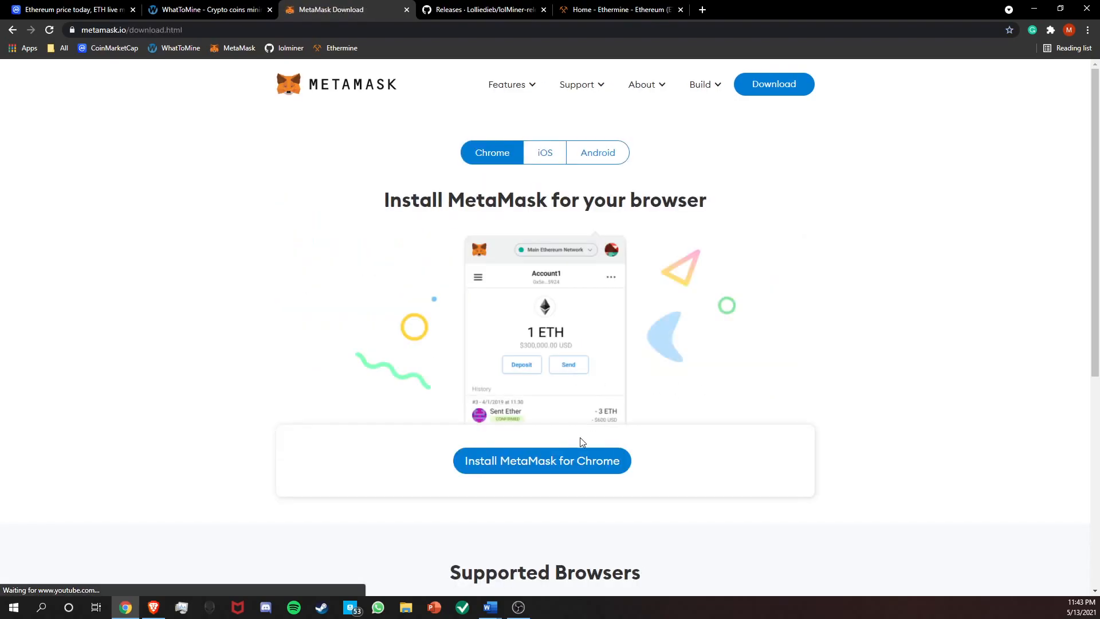
{"action": "left_click", "coordinate": [586, 470]}
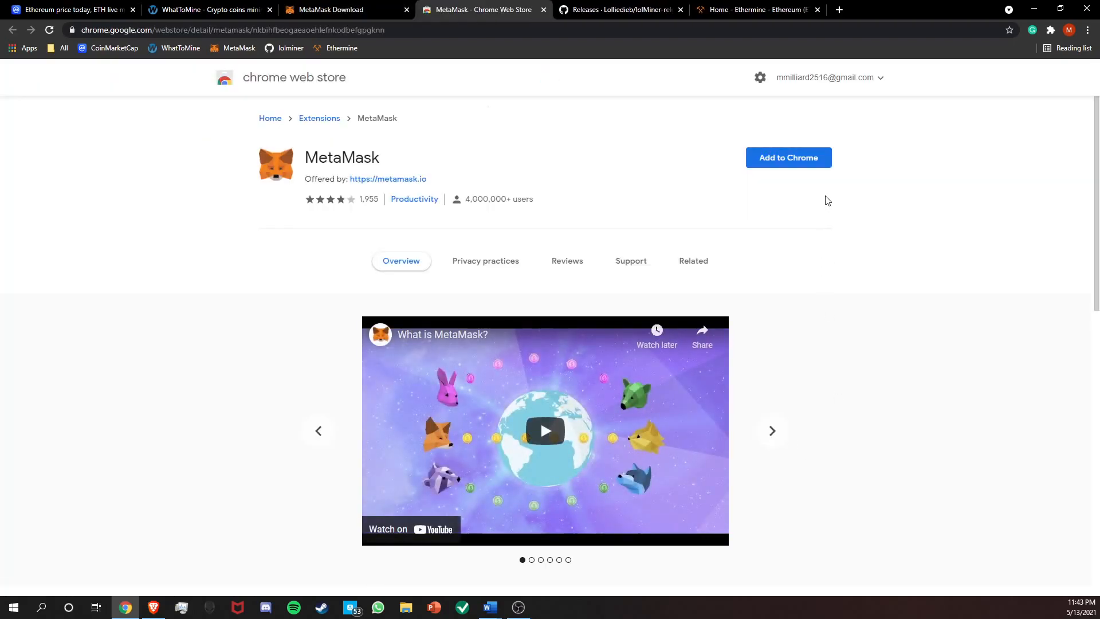
{"action": "left_click", "coordinate": [788, 164]}
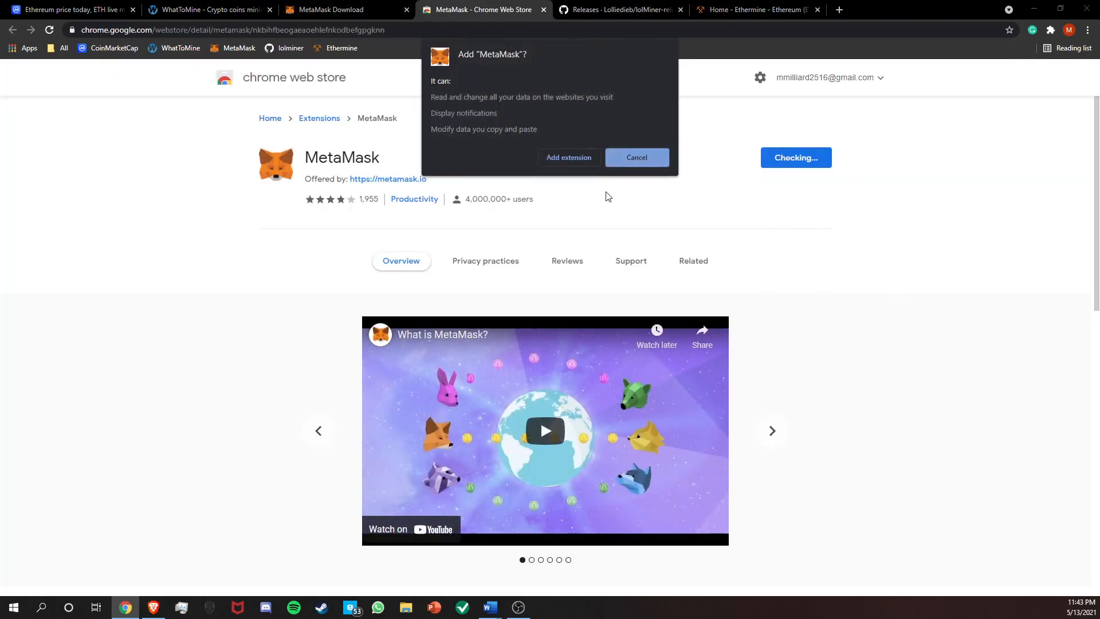
{"action": "left_click", "coordinate": [561, 156]}
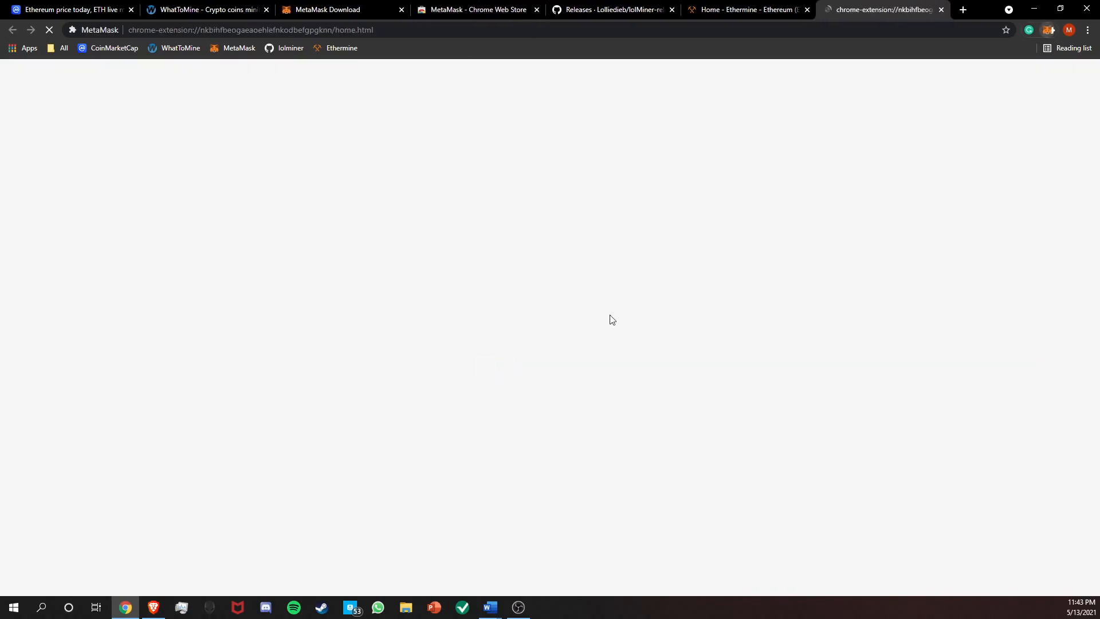
Begin MetaMask setup by choosing to create a new wallet and agreeing to share usage data.
{"action": "left_click", "coordinate": [533, 338]}
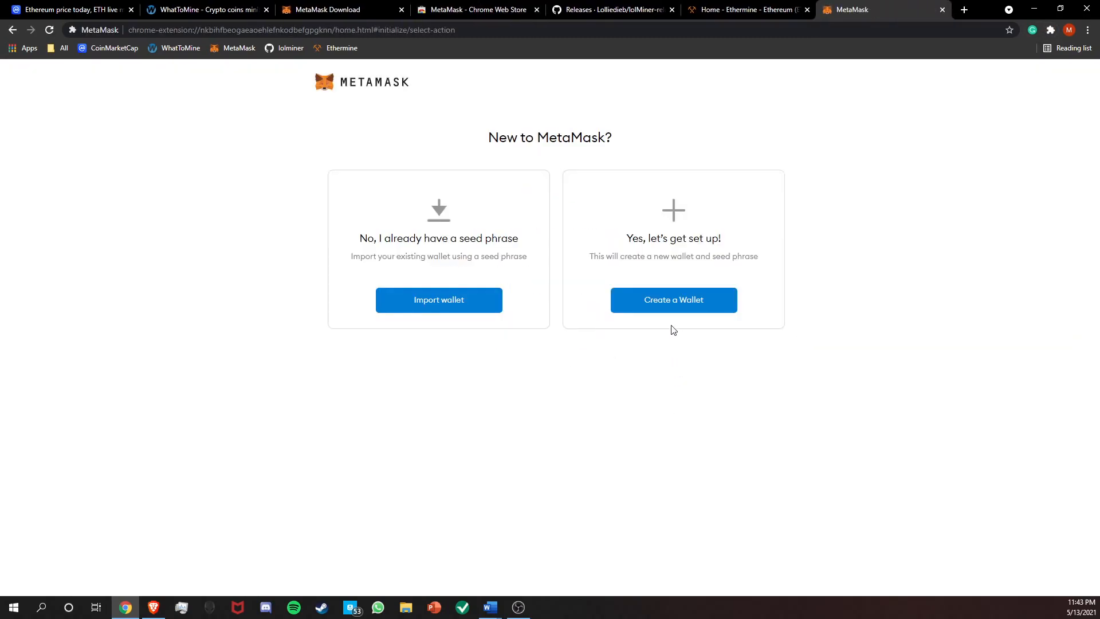
{"action": "left_click", "coordinate": [682, 309]}
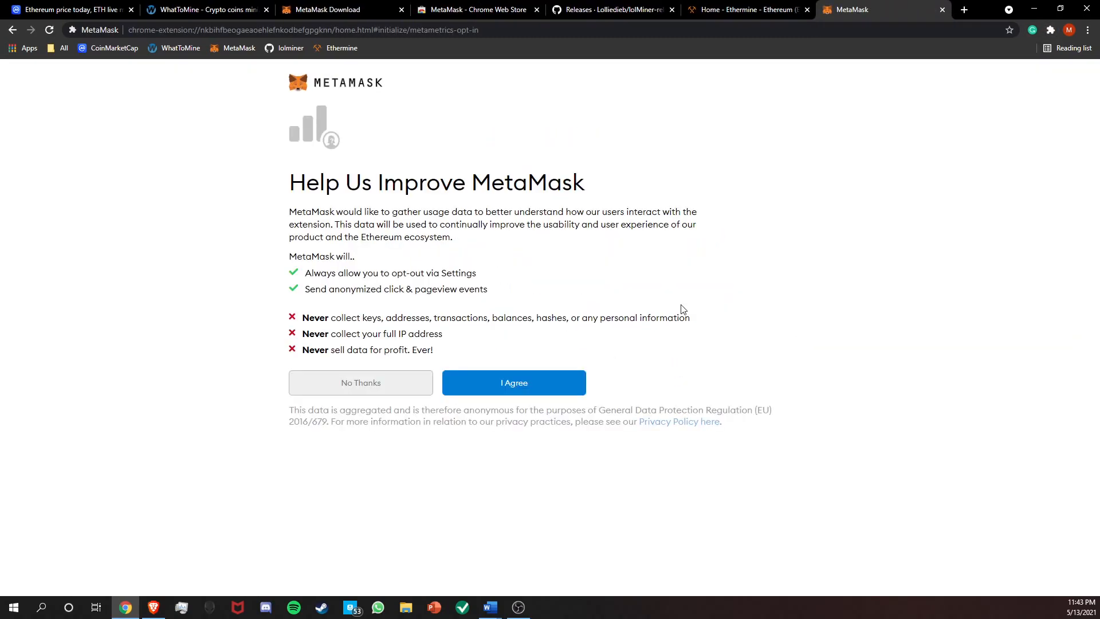
{"action": "left_click_drag", "start_coordinate": [279, 183], "coordinate": [580, 346]}
{"action": "left_click", "coordinate": [700, 355]}
{"action": "left_click", "coordinate": [518, 387]}
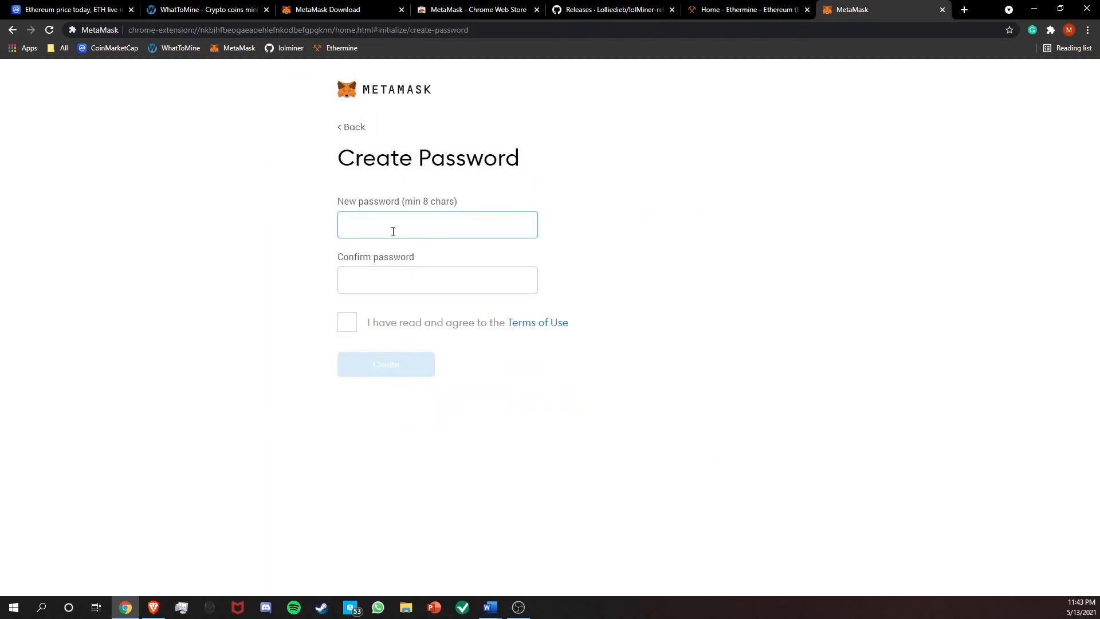
Enter and confirm a new wallet password, accept the Terms of Use, and create the wallet.
{"action": "type", "text": "•"}
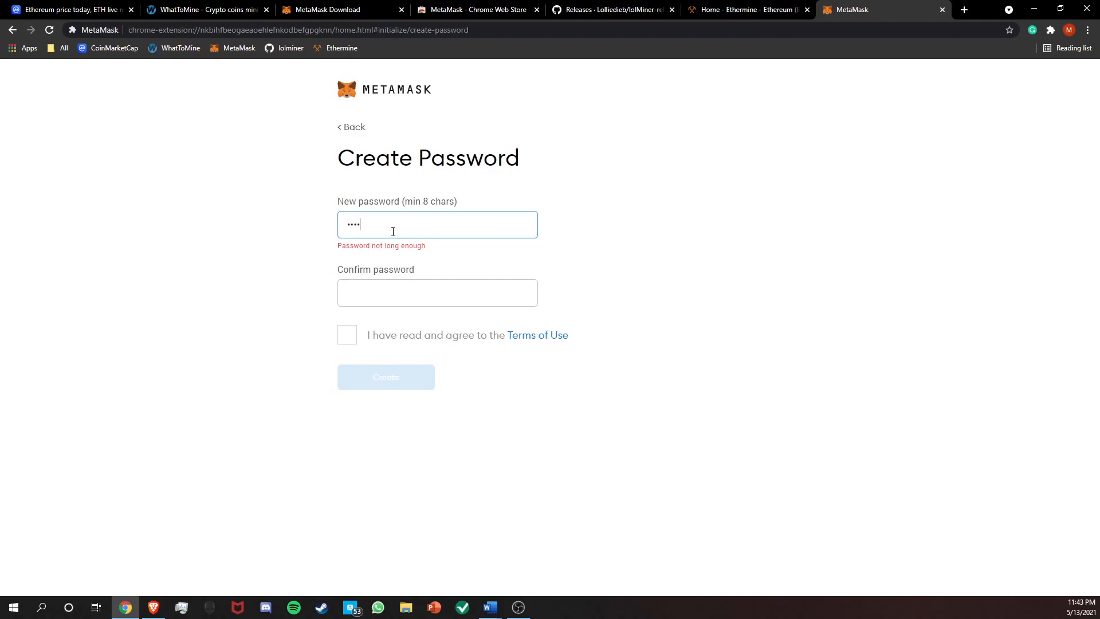
{"action": "type", "text": "•••••••"}
{"action": "left_click", "coordinate": [366, 281]}
{"action": "type", "text": "••••••••"}
{"action": "left_click", "coordinate": [350, 322]}
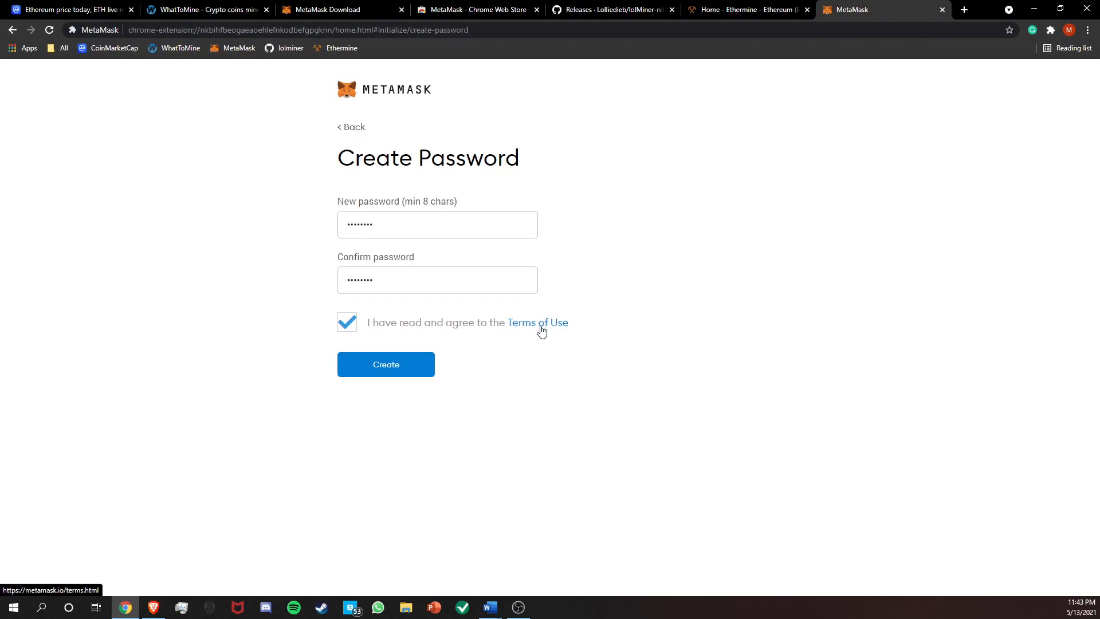
{"action": "left_click", "coordinate": [384, 377]}
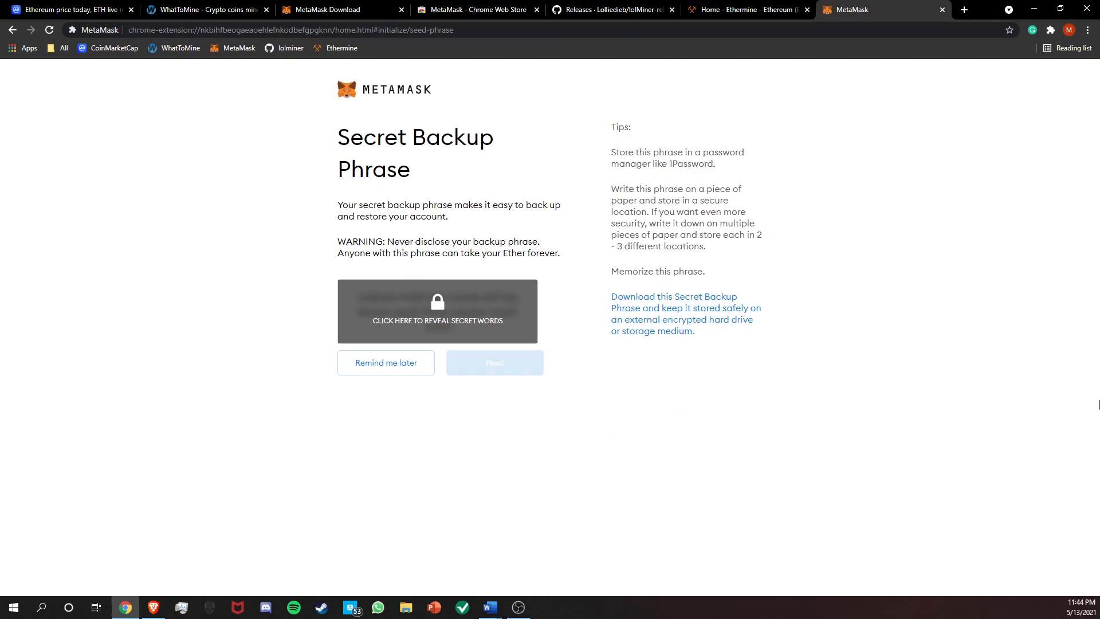
Reveal the wallet's secret backup phrase and highlight all of its words.
{"action": "mouse_move", "coordinate": [325, 245]}
{"action": "left_mouse_down"}
{"action": "mouse_move", "coordinate": [459, 241]}
{"action": "mouse_move", "coordinate": [341, 247]}
{"action": "left_mouse_up"}
{"action": "left_click", "coordinate": [341, 242]}
{"action": "left_click", "coordinate": [510, 336]}
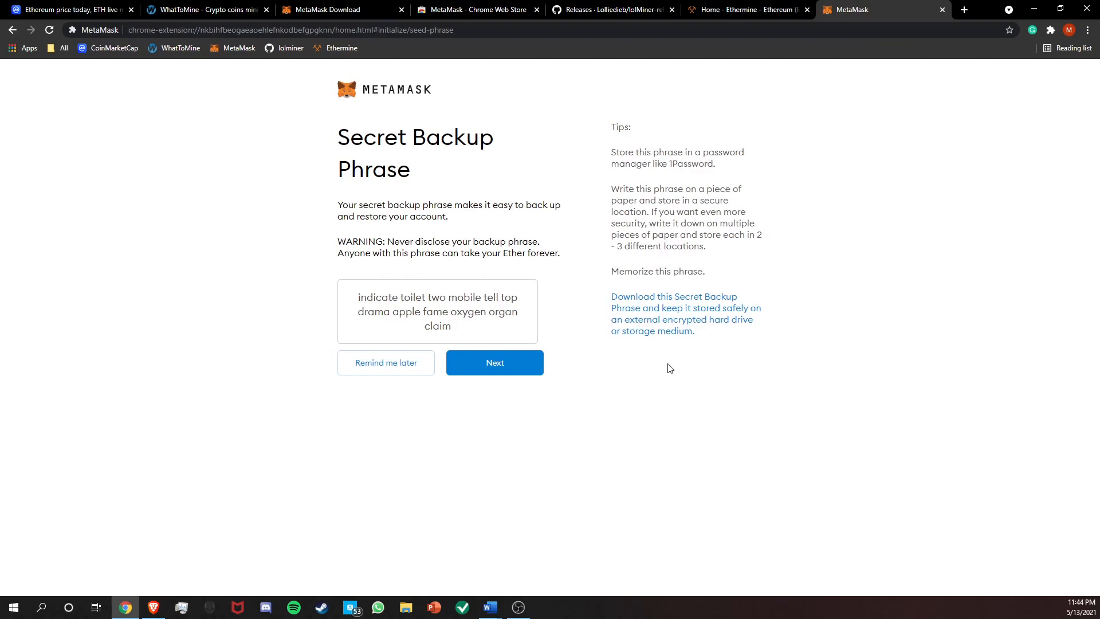
{"action": "left_click_drag", "start_coordinate": [469, 331], "coordinate": [344, 295]}
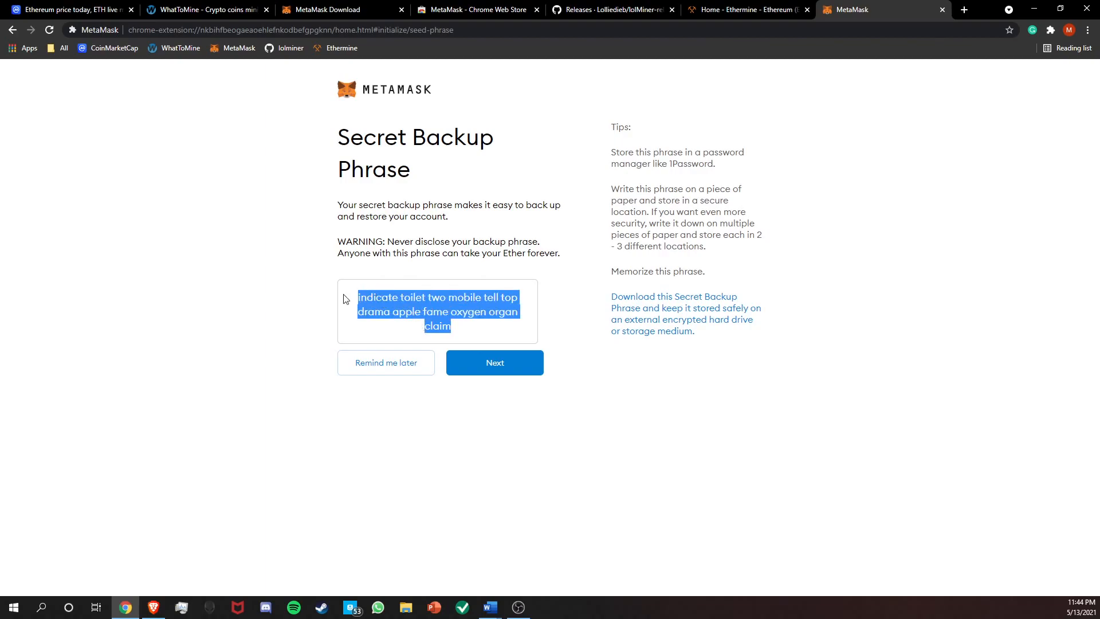
{"action": "left_click", "coordinate": [1099, 462]}
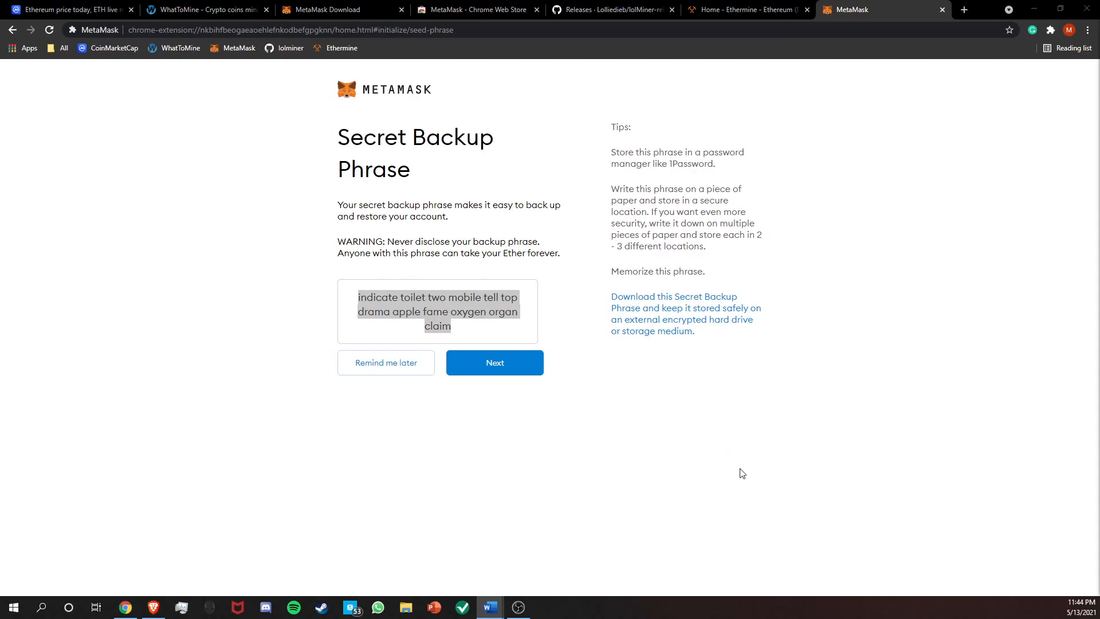
{"action": "left_click", "coordinate": [514, 417]}
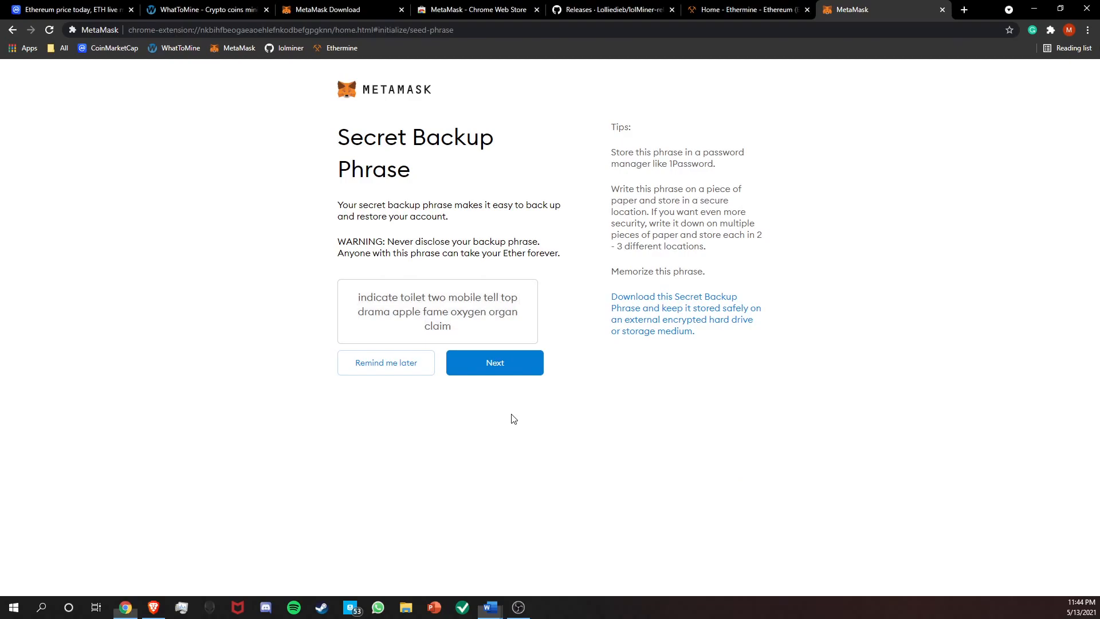
Verify the Secret Backup Phrase by selecting all of its words in their original order, and confirm it.
{"action": "left_click", "coordinate": [518, 370]}
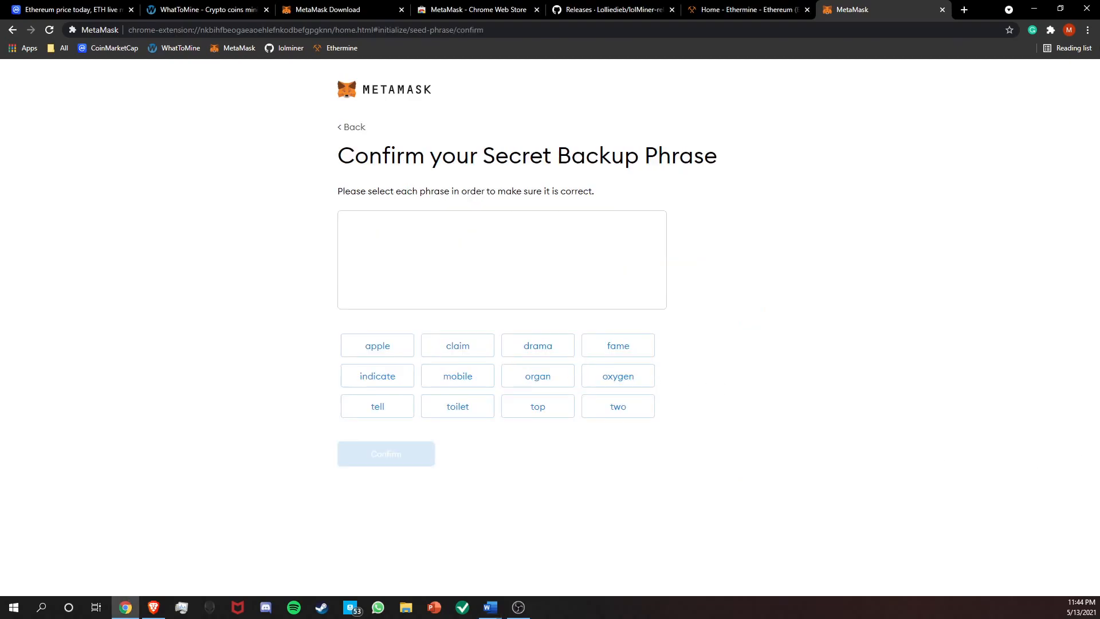
{"action": "left_click", "coordinate": [385, 384]}
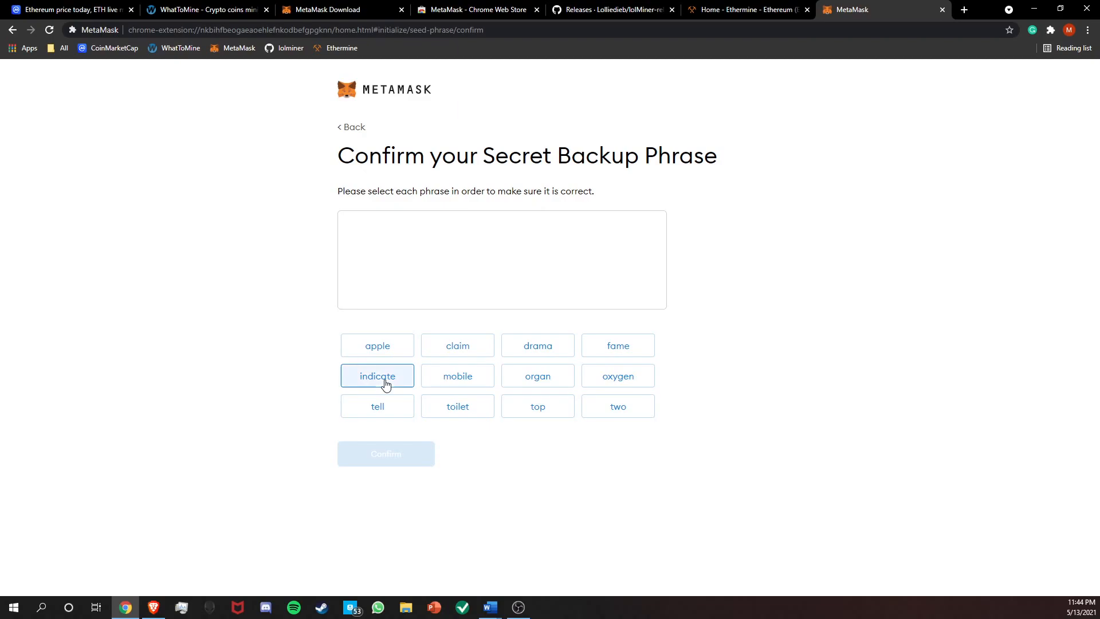
{"action": "left_click", "coordinate": [457, 415]}
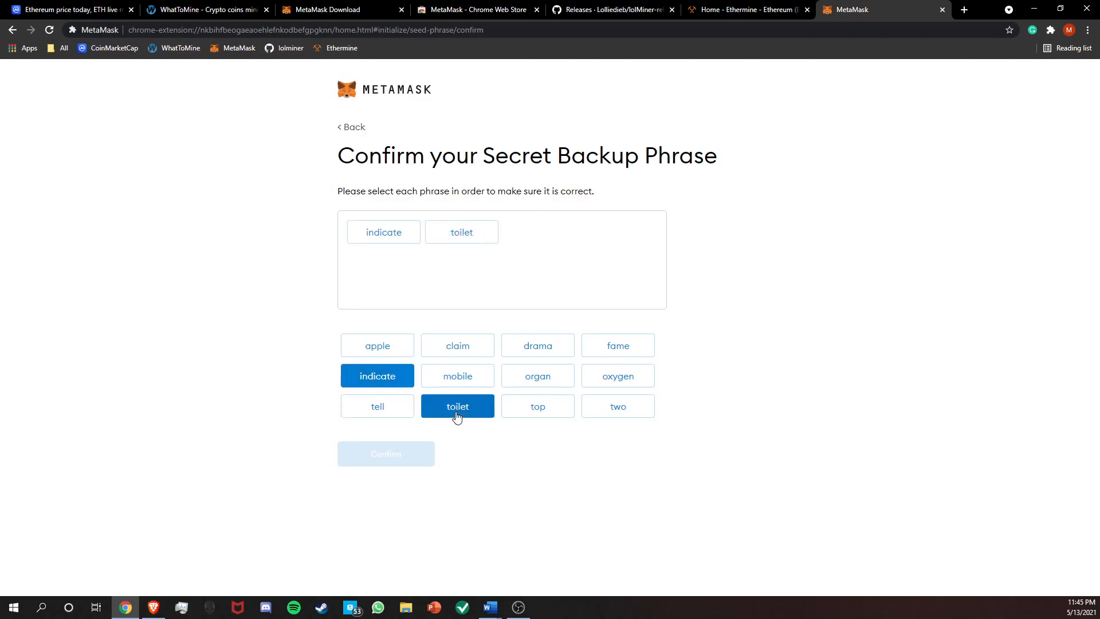
{"action": "left_click", "coordinate": [614, 412]}
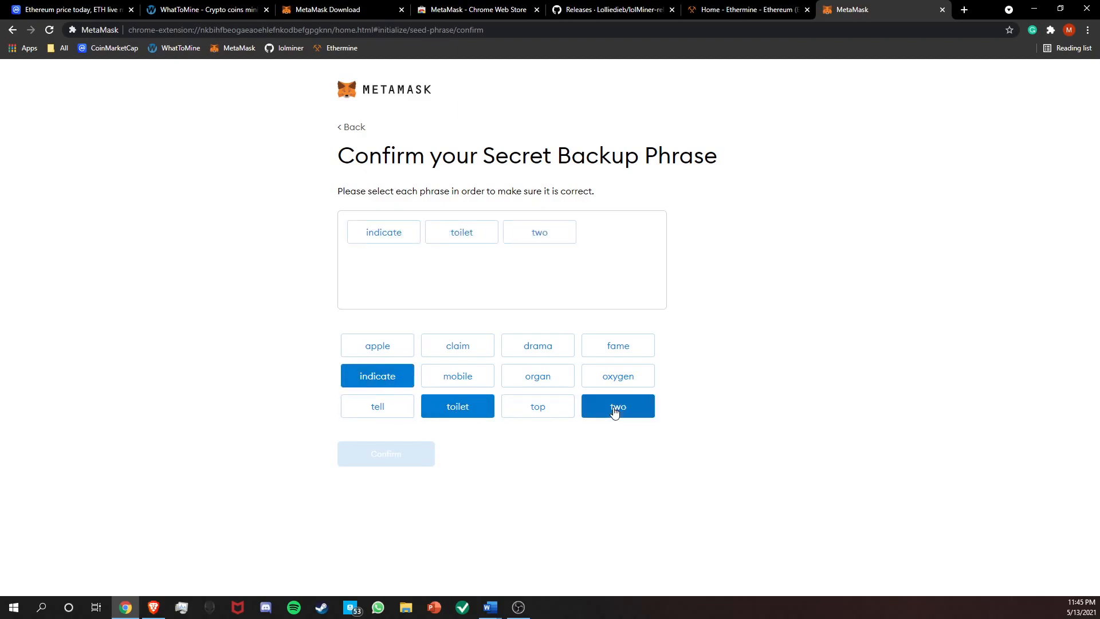
{"action": "left_click", "coordinate": [463, 382]}
{"action": "left_click", "coordinate": [381, 412]}
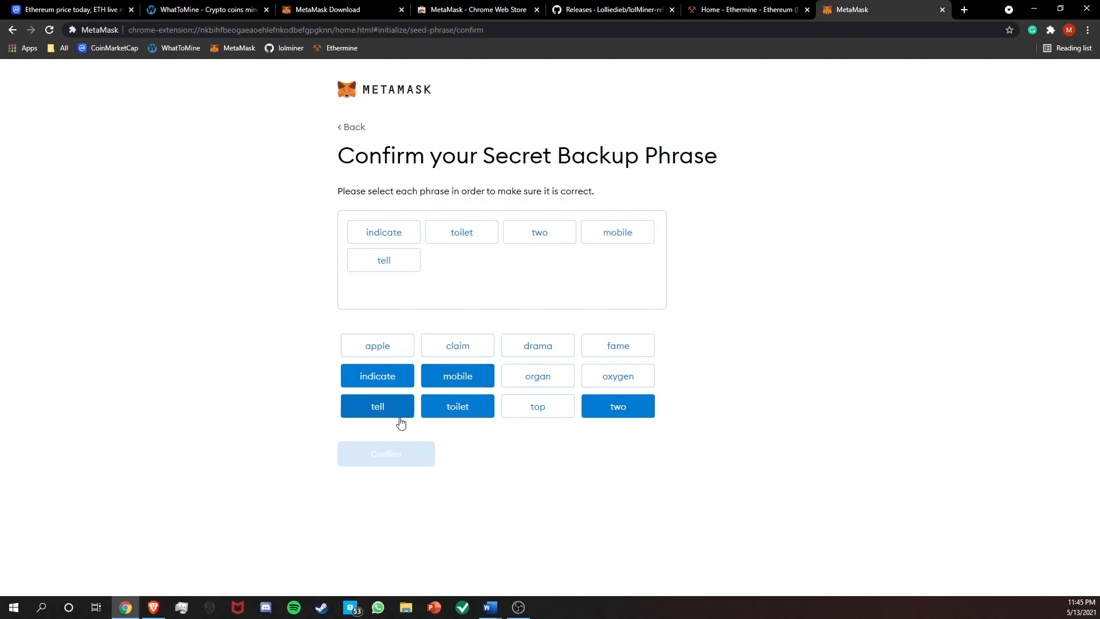
{"action": "left_click", "coordinate": [550, 412]}
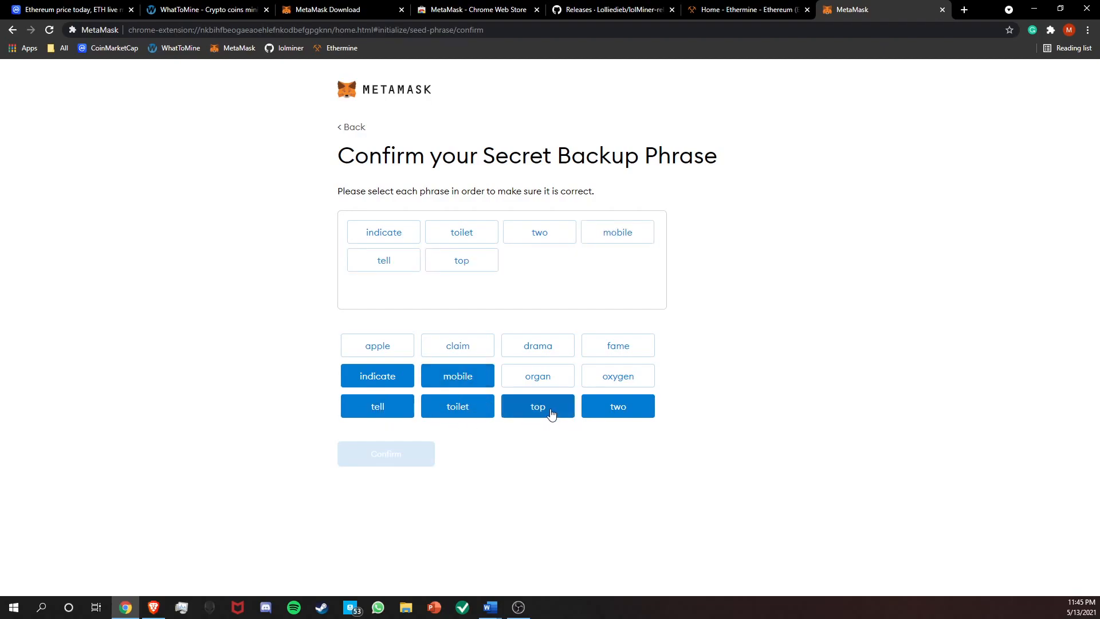
{"action": "left_click", "coordinate": [536, 356]}
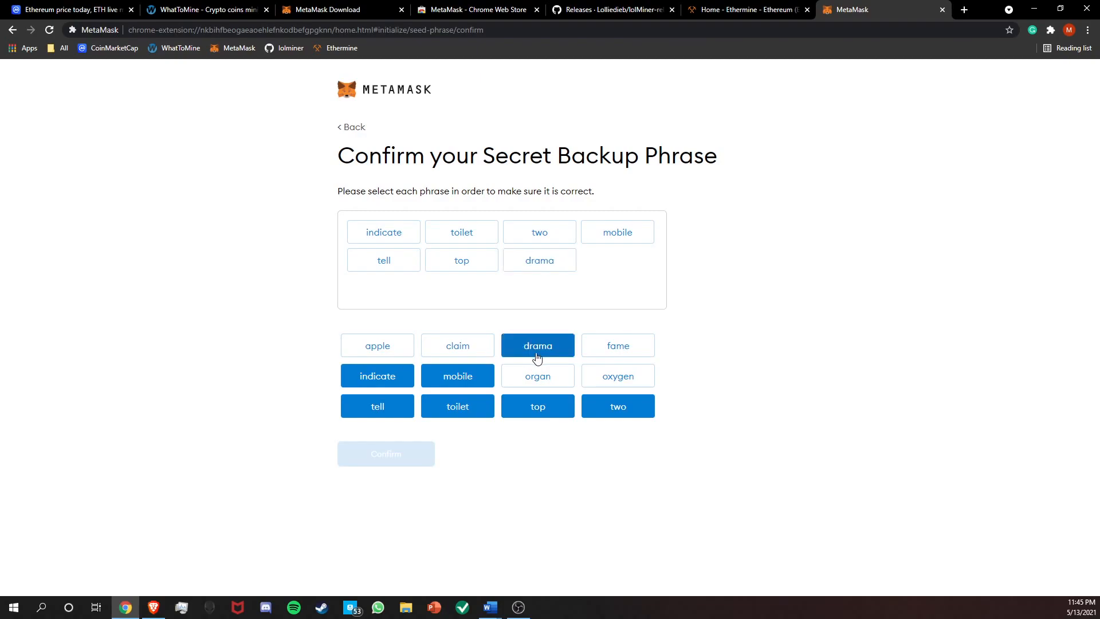
{"action": "left_click", "coordinate": [378, 350]}
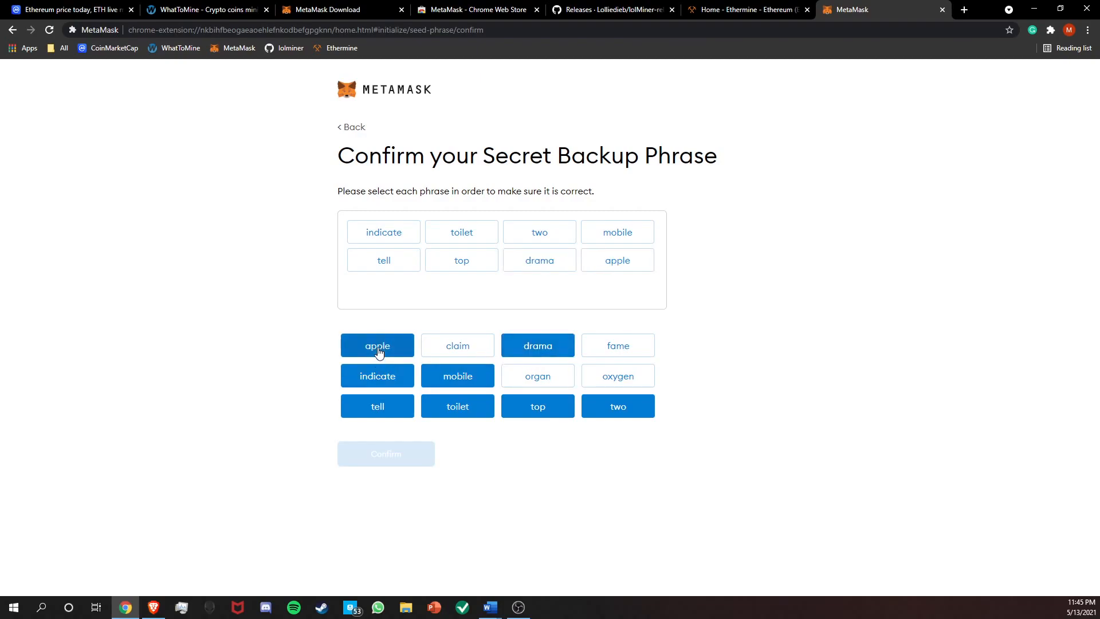
{"action": "left_click", "coordinate": [644, 348]}
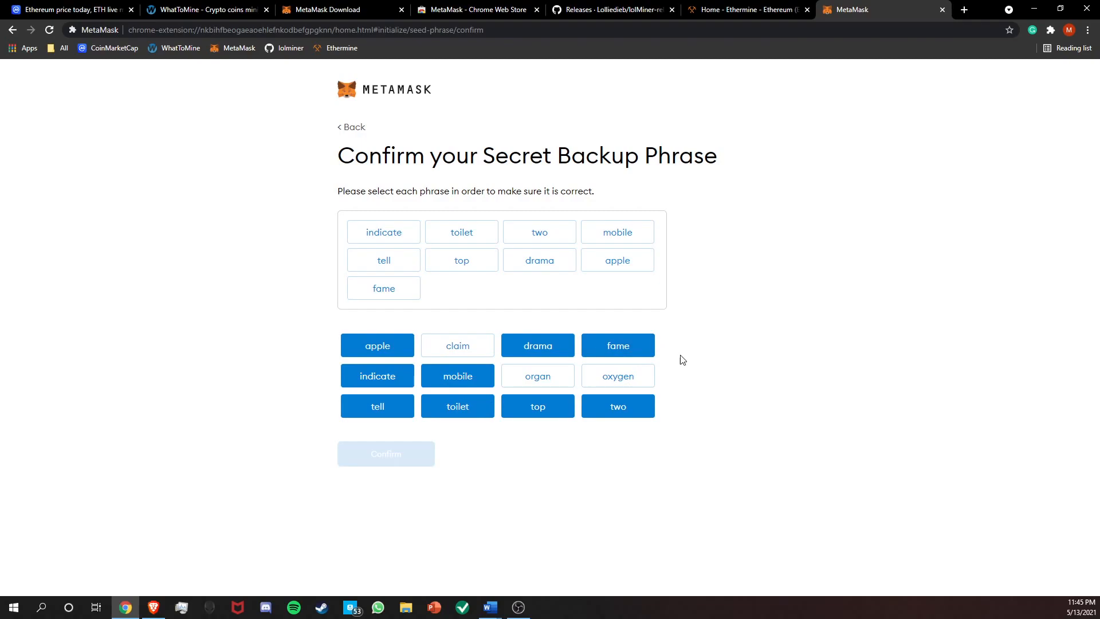
{"action": "left_click", "coordinate": [611, 384]}
{"action": "left_click", "coordinate": [517, 385]}
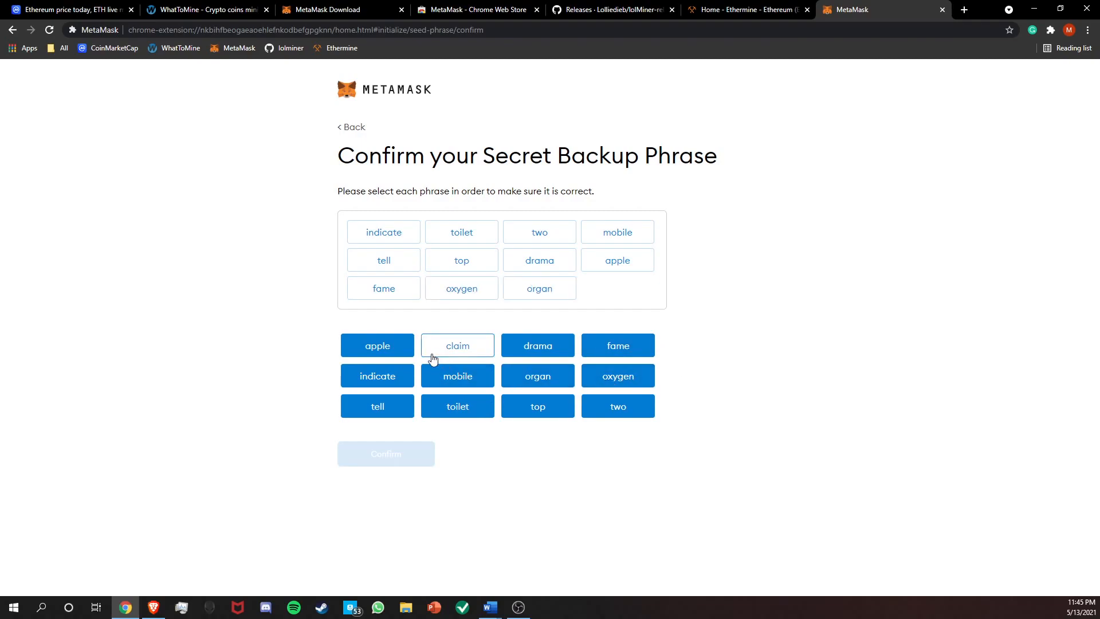
{"action": "left_click", "coordinate": [457, 350]}
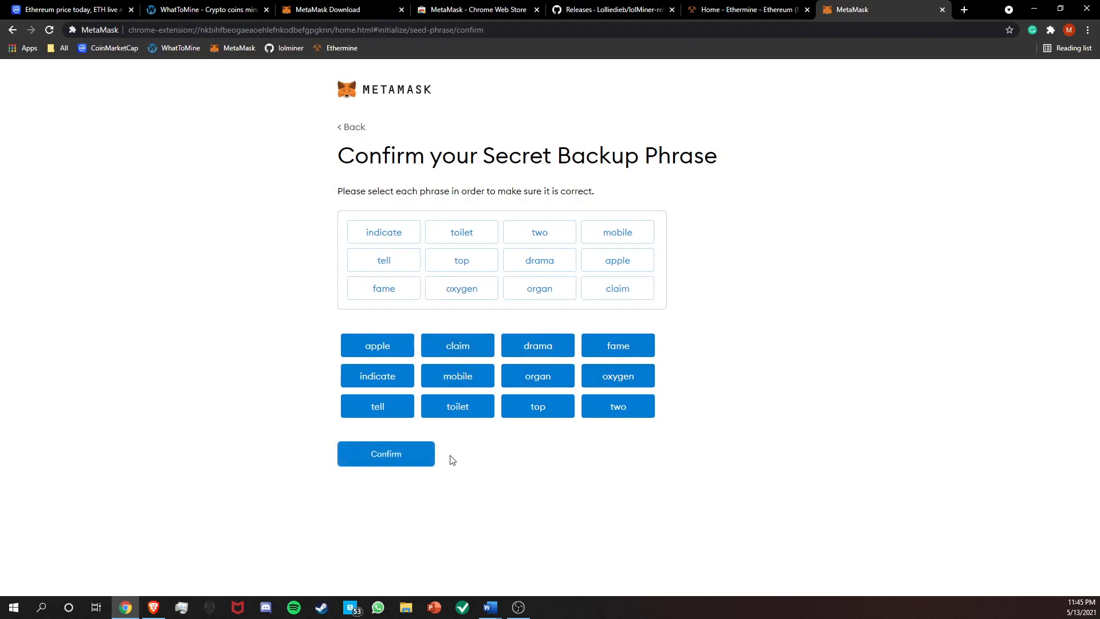
{"action": "left_click", "coordinate": [410, 456]}
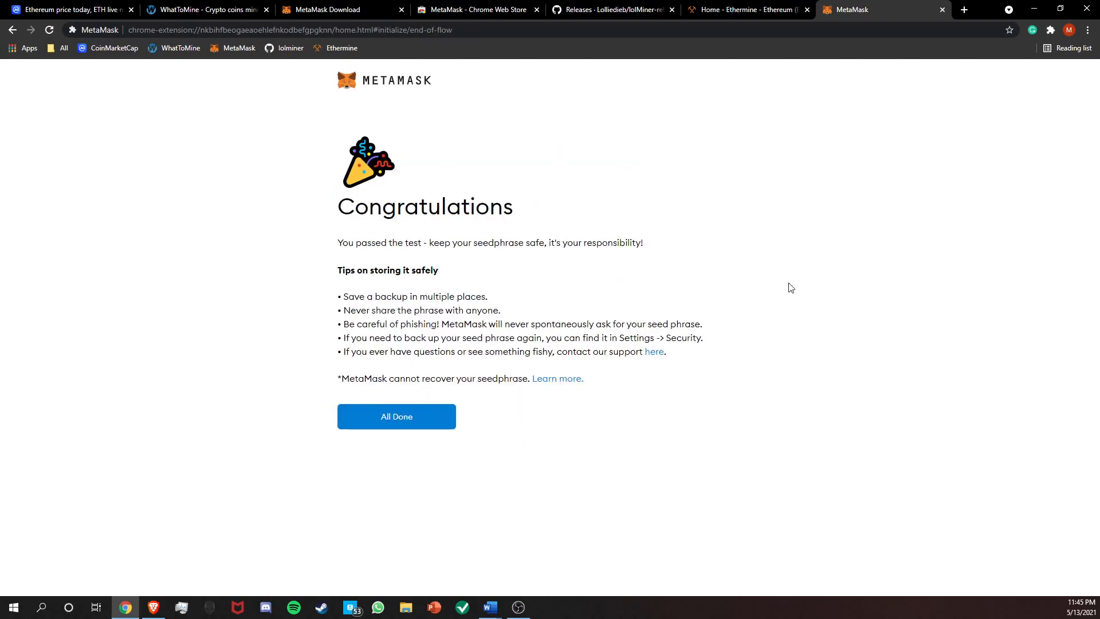
Finish the wallet setup, skim the What's new announcement and dismiss it to reach the account overview.
{"action": "left_click", "coordinate": [374, 410]}
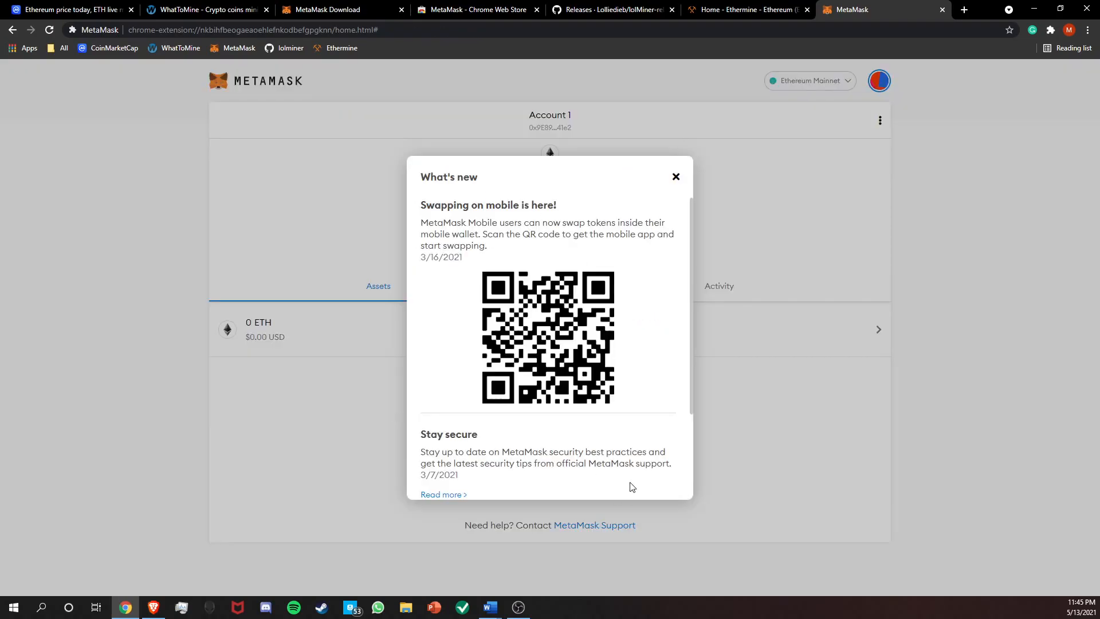
{"action": "scroll", "coordinate": [690, 185], "scroll_direction": "down", "scroll_amount": 1}
{"action": "scroll", "coordinate": [690, 185], "scroll_direction": "up", "scroll_amount": 1}
{"action": "left_click", "coordinate": [677, 177]}
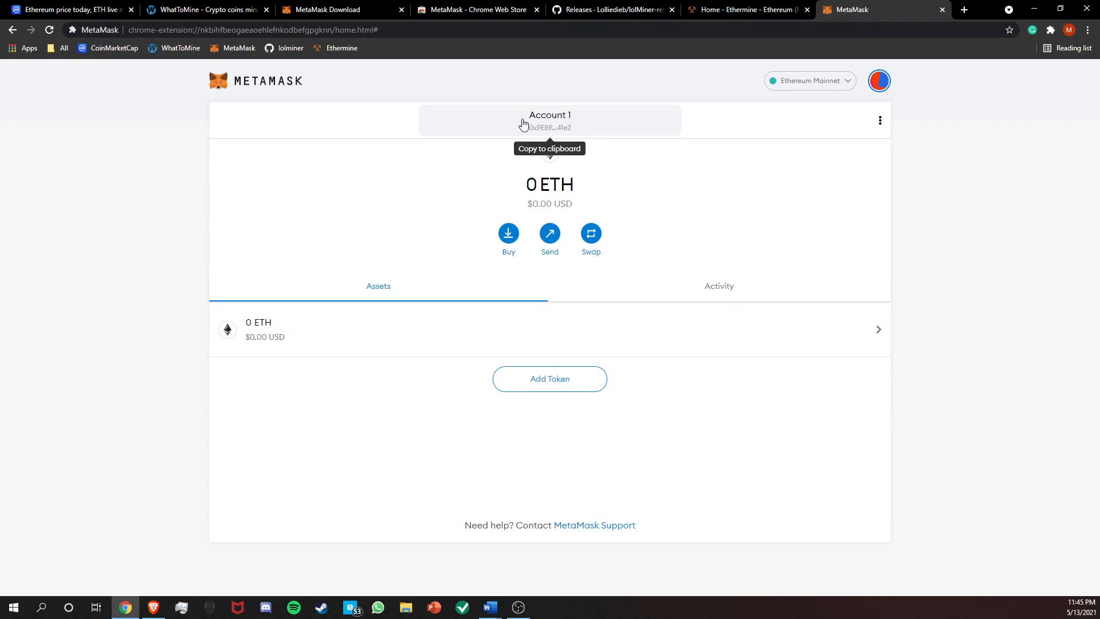
Copy the wallet address of Account 1 for the Word notes, and close the MetaMask Chrome Web Store and download pages.
{"action": "left_click", "coordinate": [559, 126]}
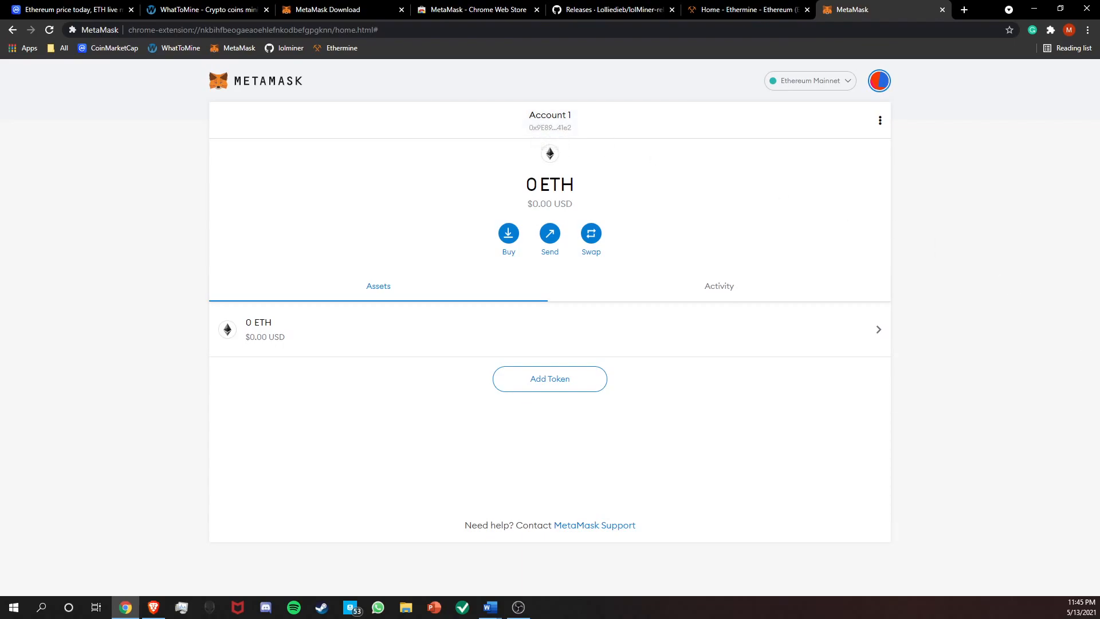
{"action": "key", "text": "alt+Tab"}
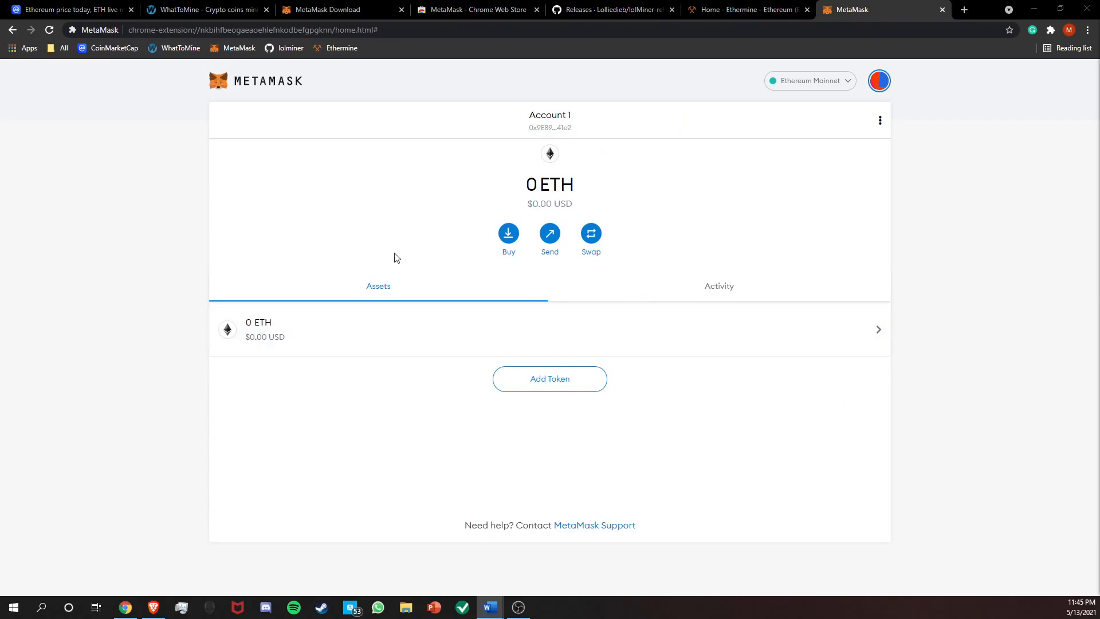
{"action": "left_click", "coordinate": [537, 10]}
{"action": "left_click", "coordinate": [402, 10]}
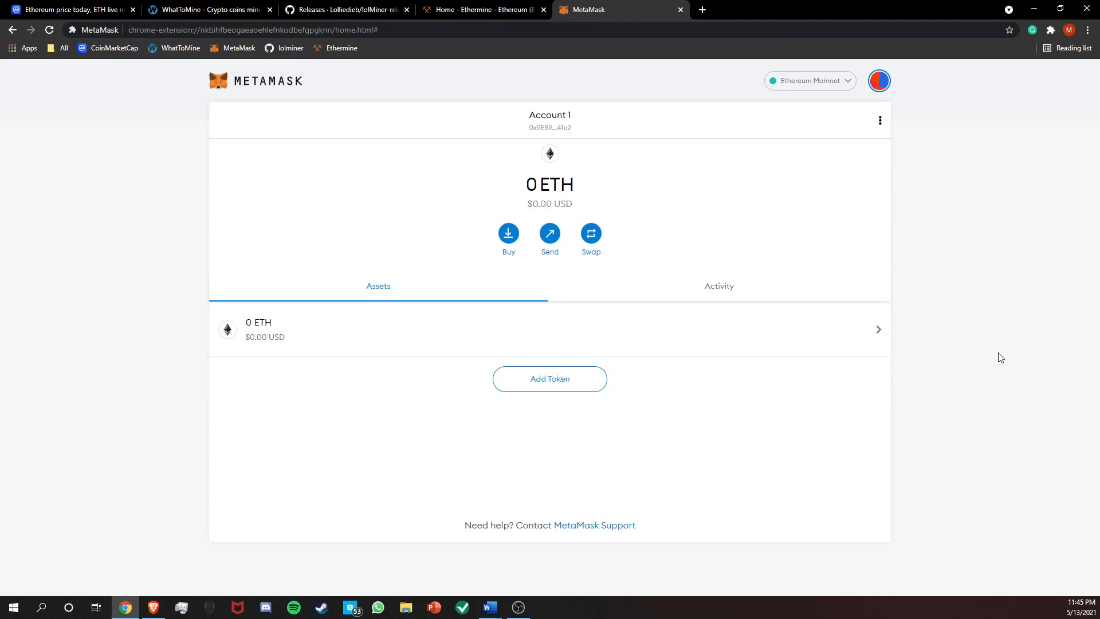
Open Ethermine's Start Mining instructions and select the US East server us1.ethermine.org and stratum port 4444 for the Word notes.
{"action": "left_click", "coordinate": [484, 10]}
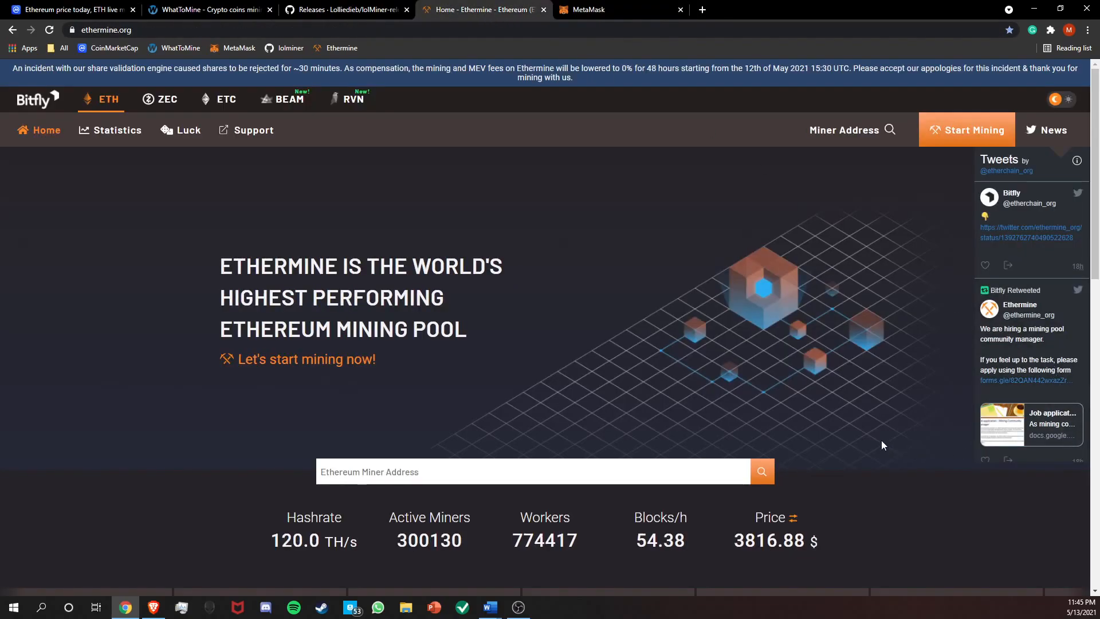
{"action": "left_click", "coordinate": [971, 138]}
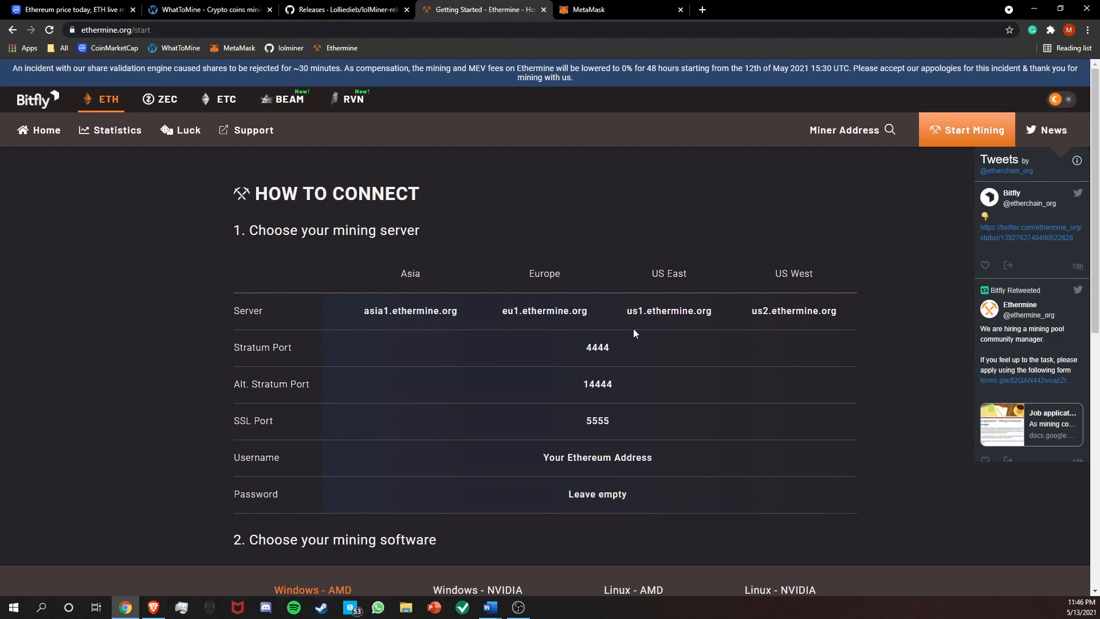
{"action": "left_click_drag", "start_coordinate": [628, 312], "coordinate": [718, 315]}
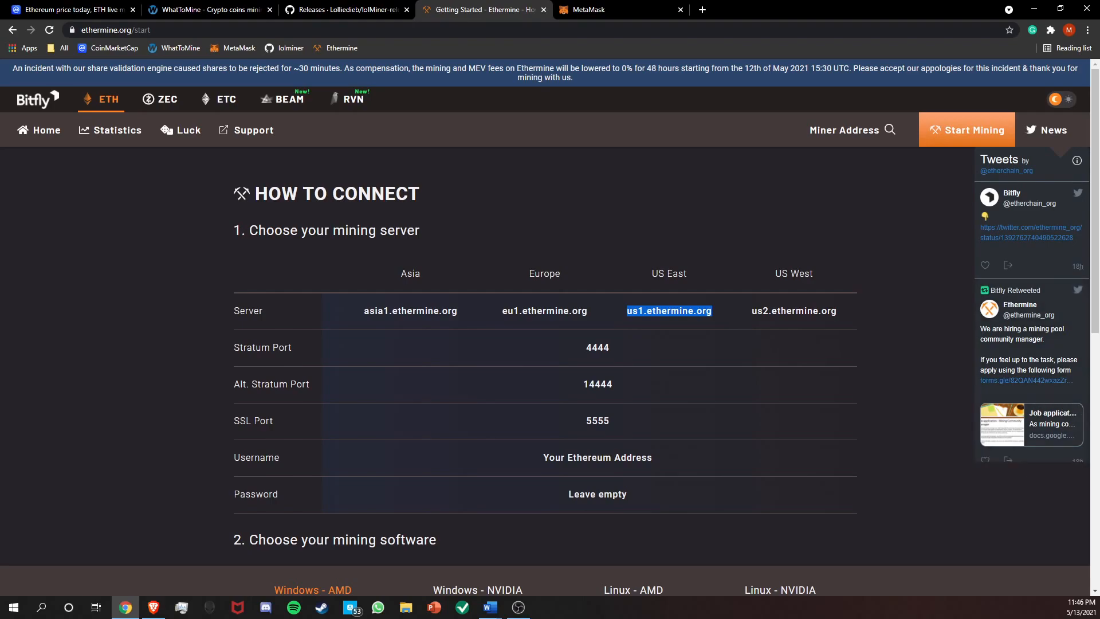
{"action": "key", "text": "alt+Tab"}
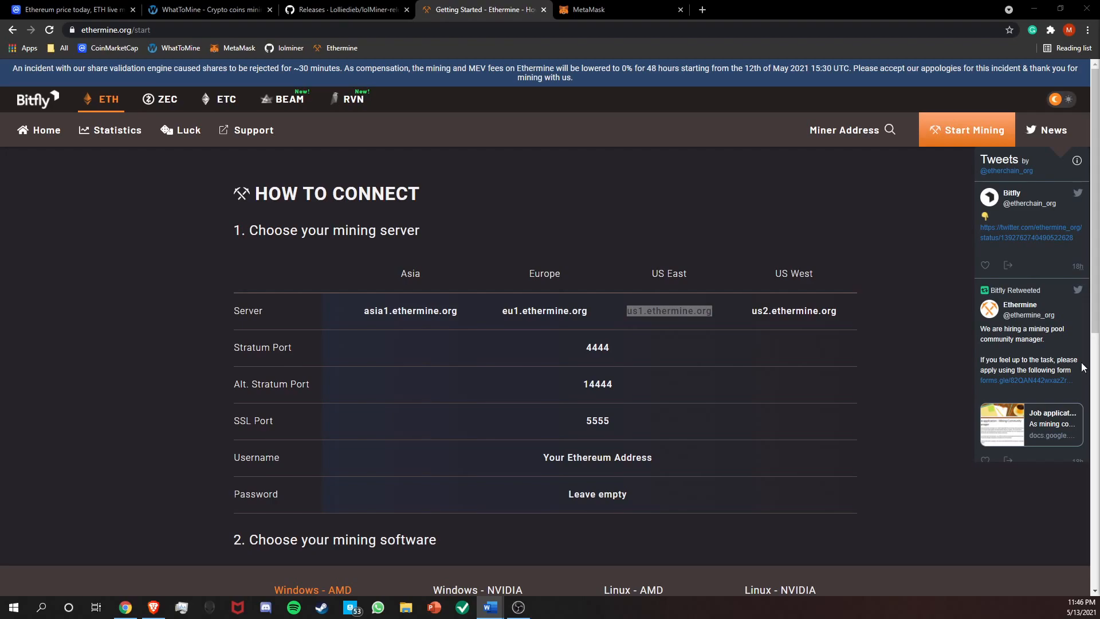
{"action": "left_click_drag", "start_coordinate": [582, 349], "coordinate": [608, 350]}
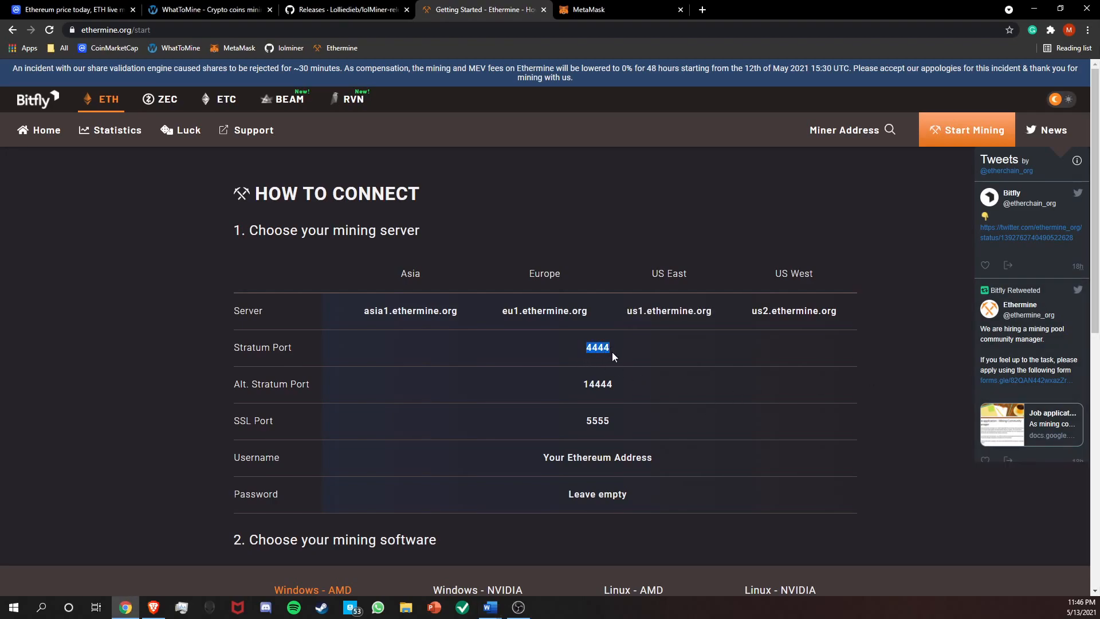
{"action": "key", "text": "alt+Tab"}
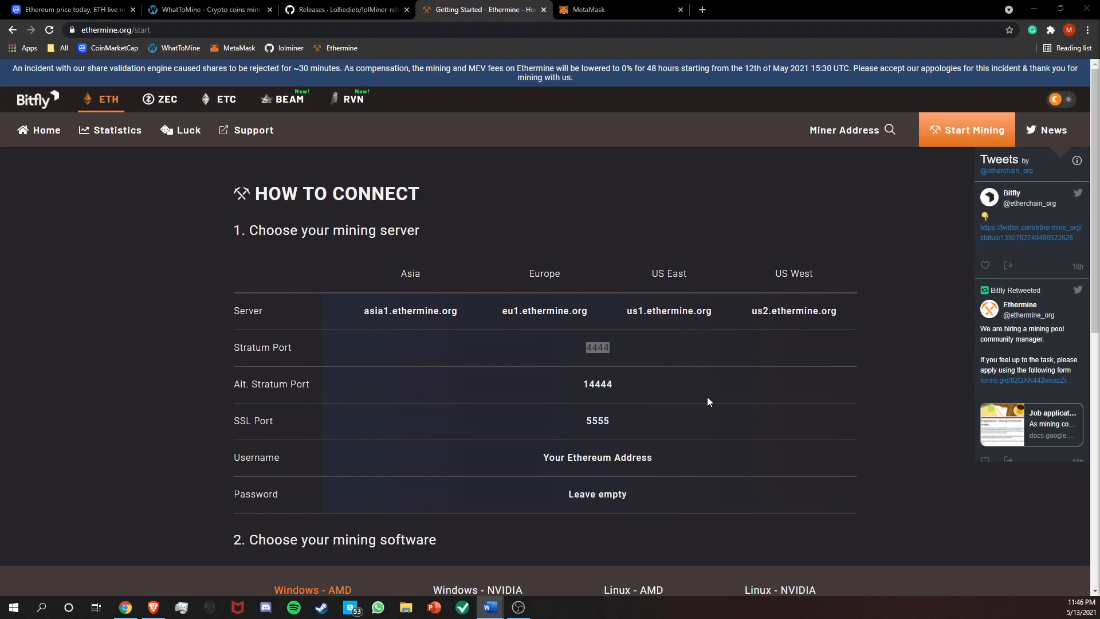
Download lolMiner_v1.28a_Win64.zip from the lolMiner GitHub releases and save it in the ~Example folder on the Mining (M:) drive.
{"action": "left_click", "coordinate": [362, 12]}
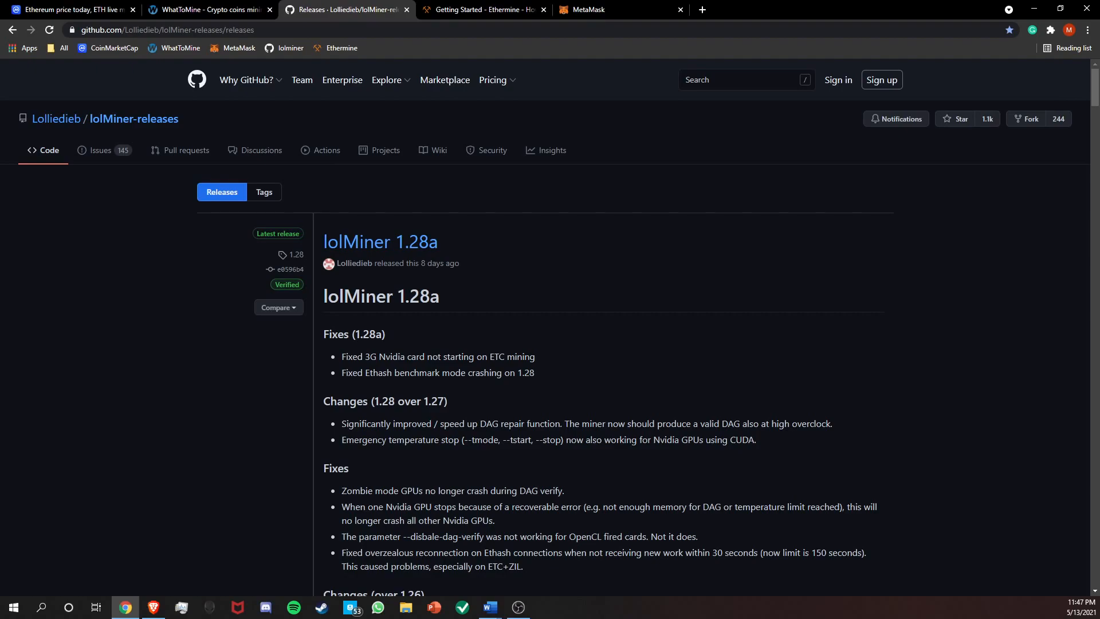
{"action": "scroll", "coordinate": [761, 346], "scroll_direction": "down", "scroll_amount": 3}
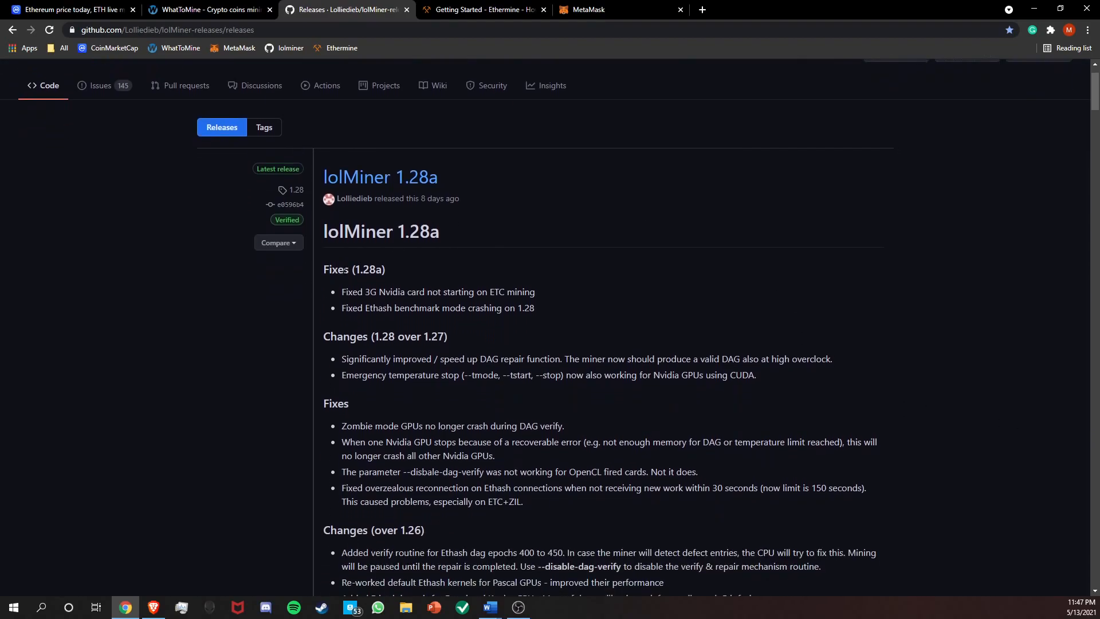
{"action": "scroll", "coordinate": [571, 349], "scroll_direction": "up", "scroll_amount": 2}
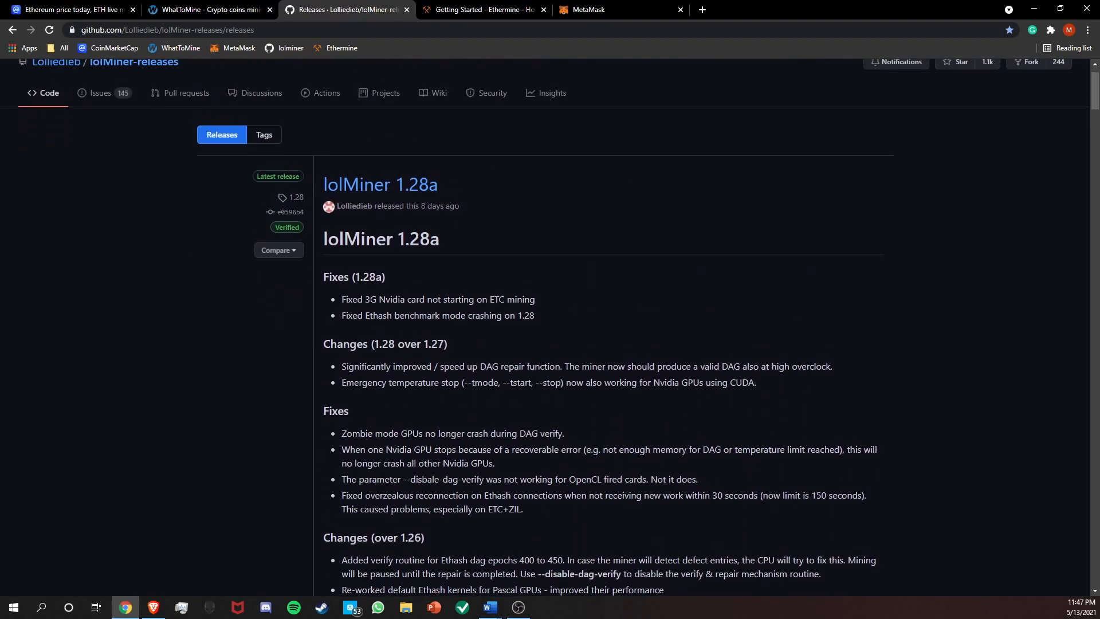
{"action": "scroll", "coordinate": [500, 411], "scroll_direction": "down", "scroll_amount": 9}
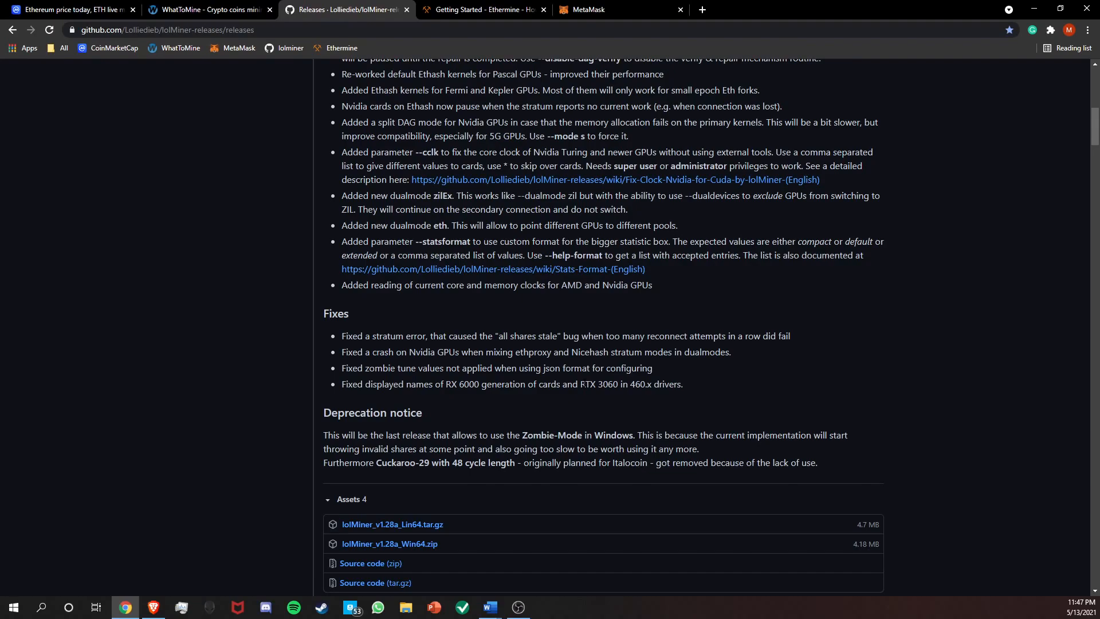
{"action": "scroll", "coordinate": [546, 367], "scroll_direction": "up", "scroll_amount": 5}
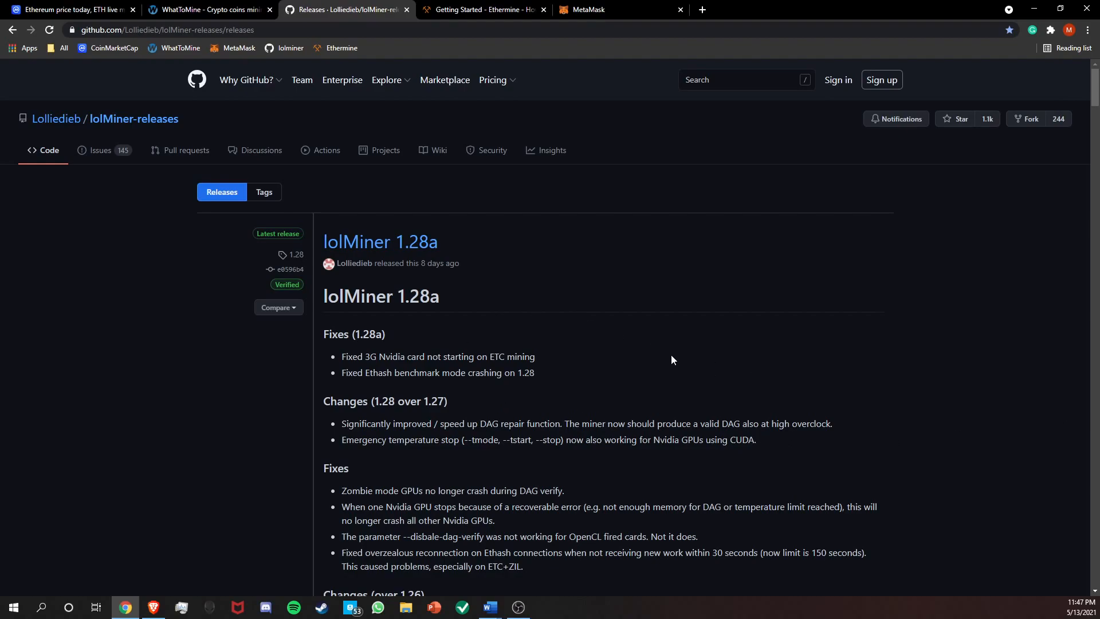
{"action": "scroll", "coordinate": [724, 349], "scroll_direction": "down", "scroll_amount": 9}
{"action": "scroll", "coordinate": [724, 349], "scroll_direction": "up", "scroll_amount": 7}
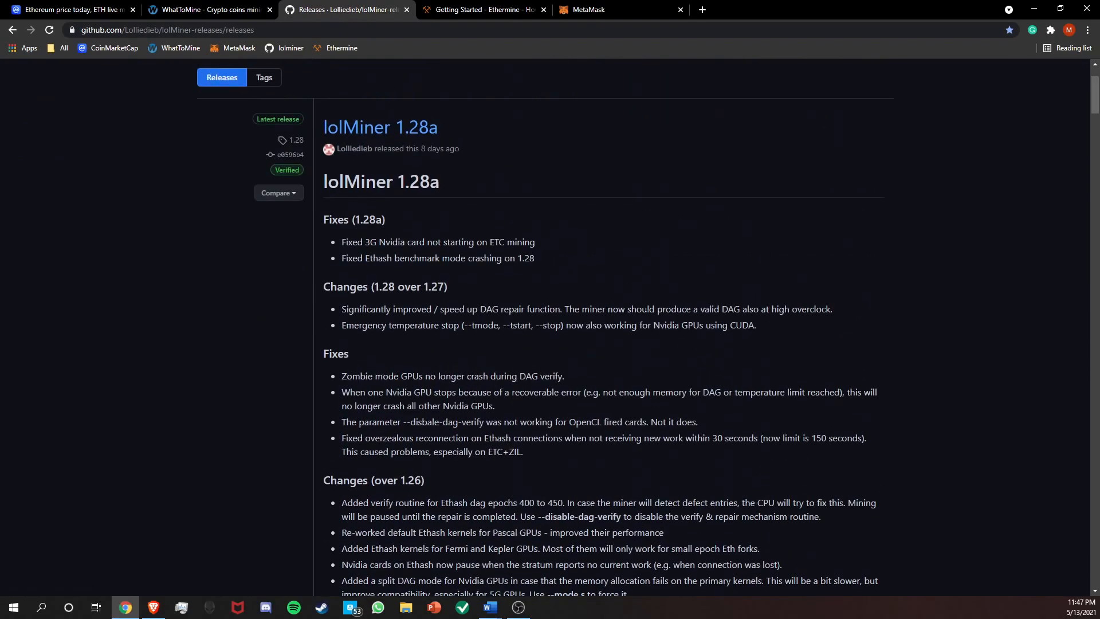
{"action": "scroll", "coordinate": [734, 312], "scroll_direction": "down", "scroll_amount": 15}
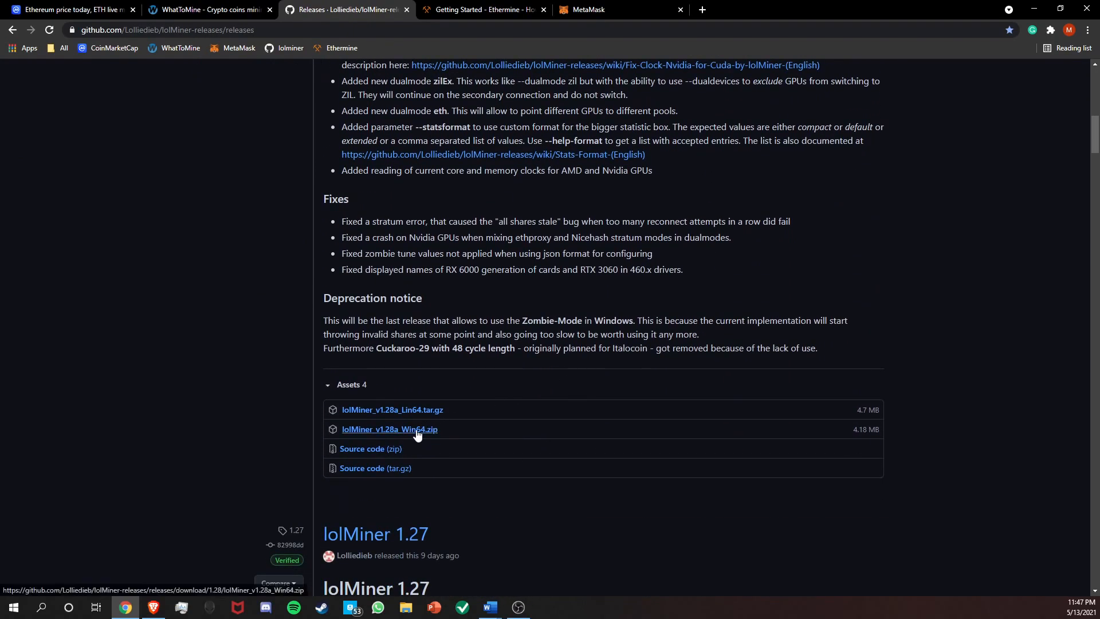
{"action": "left_click", "coordinate": [417, 430]}
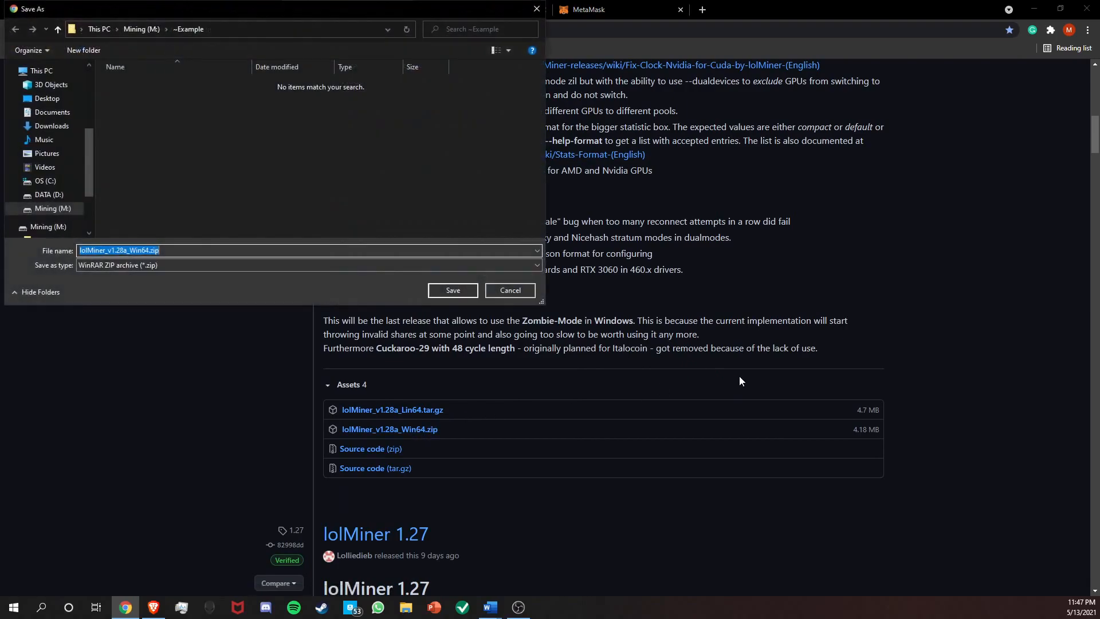
{"action": "left_click", "coordinate": [453, 290]}
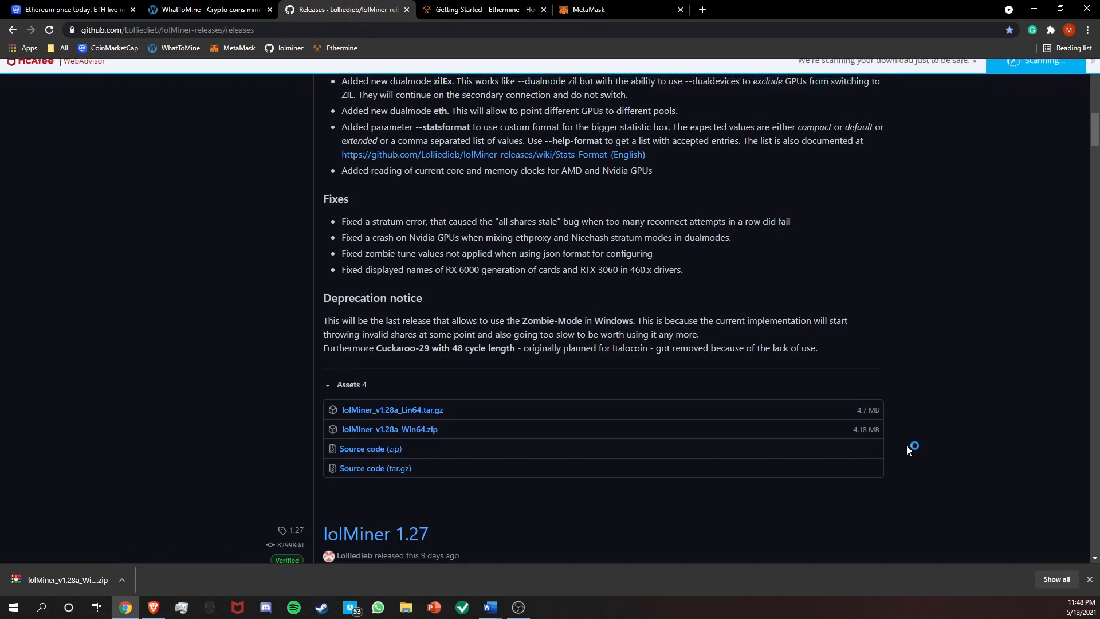
Turn off McAfee Real-Time Scanning for 15 minutes and close the McAfee window.
{"action": "left_click", "coordinate": [71, 580]}
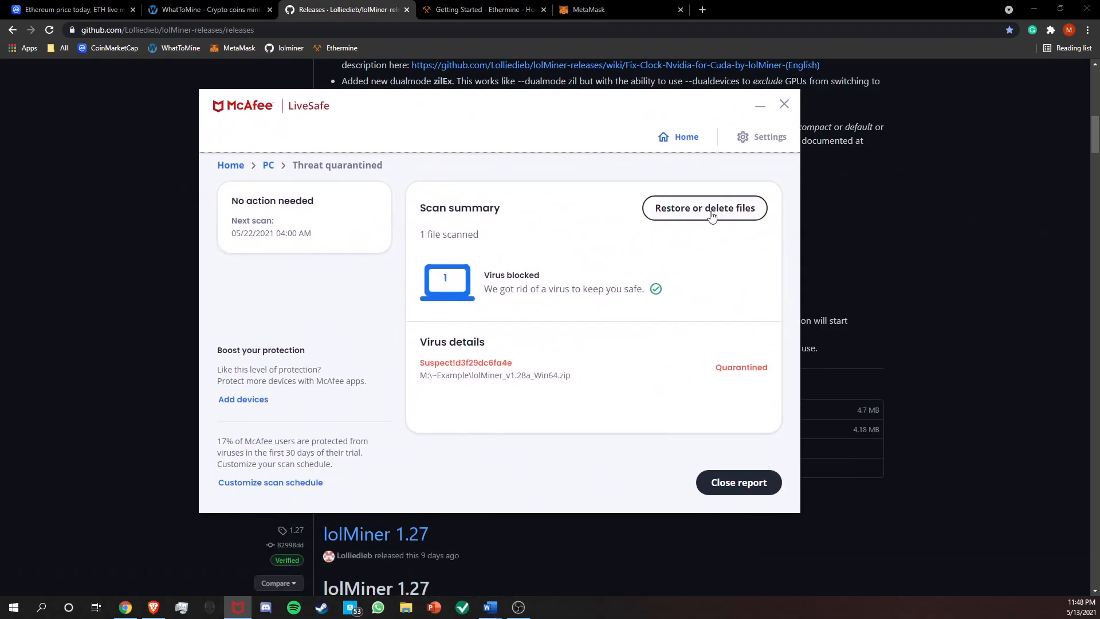
{"action": "left_click", "coordinate": [711, 214]}
{"action": "left_click", "coordinate": [768, 137]}
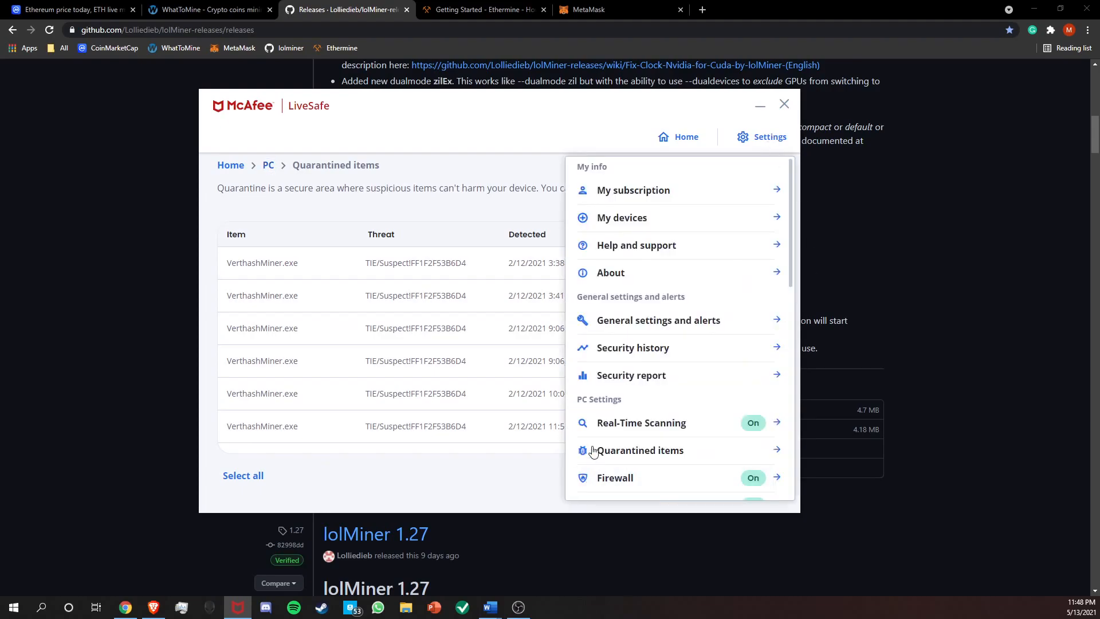
{"action": "scroll", "coordinate": [592, 458], "scroll_direction": "down", "scroll_amount": 2}
{"action": "left_click", "coordinate": [664, 370]}
{"action": "left_click", "coordinate": [729, 216]}
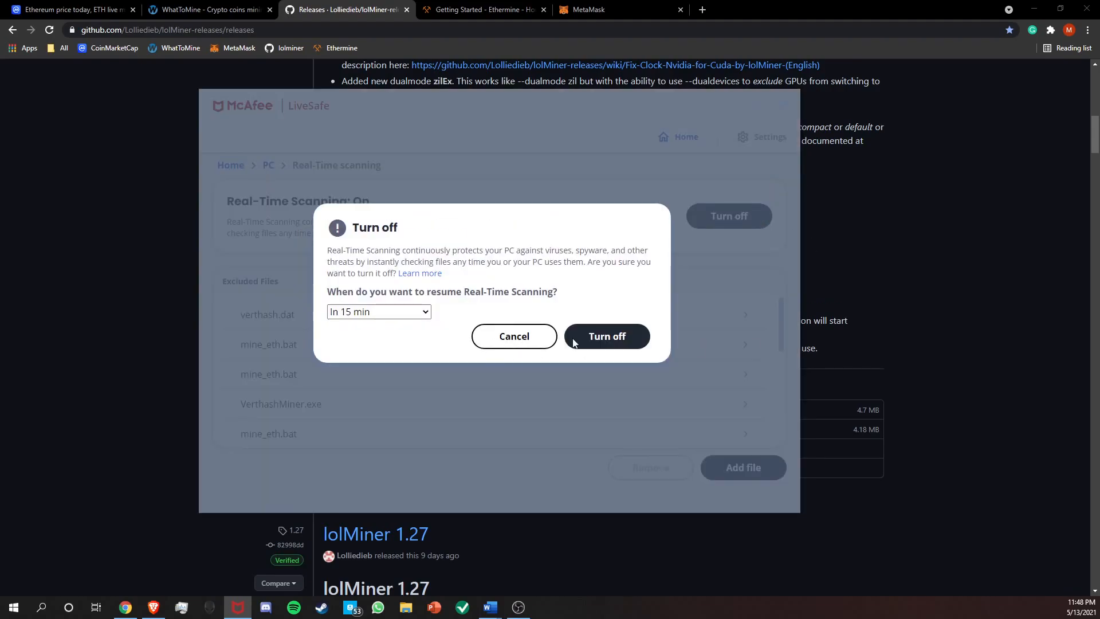
{"action": "left_click", "coordinate": [607, 337]}
{"action": "left_click", "coordinate": [786, 105]}
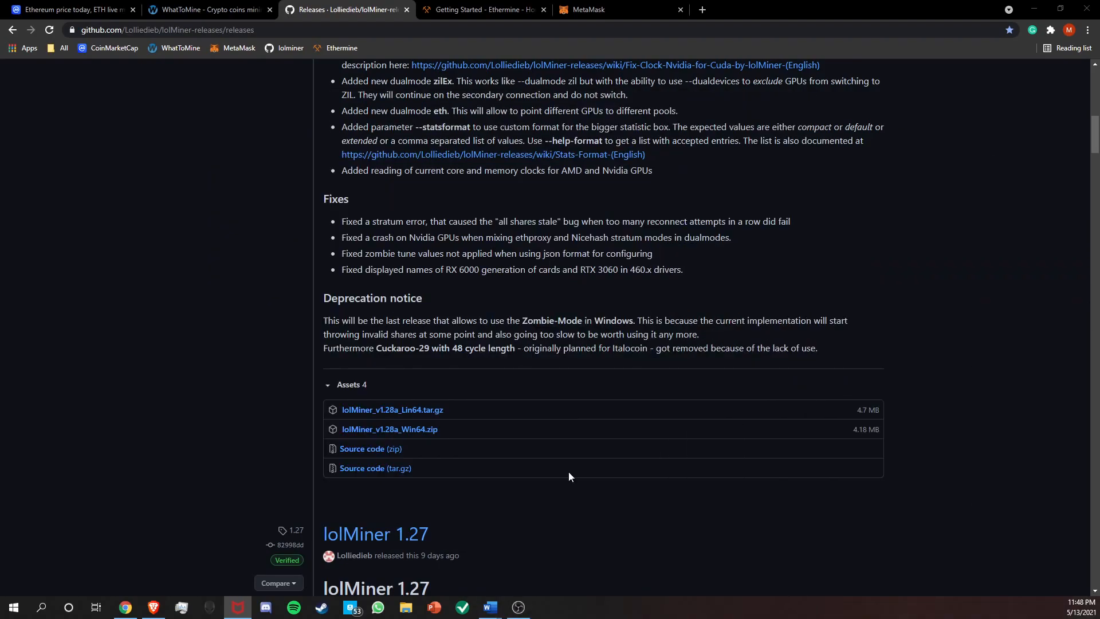
Open the ~Example folder on the Mining (M:) drive in File Explorer.
{"action": "left_click", "coordinate": [405, 608]}
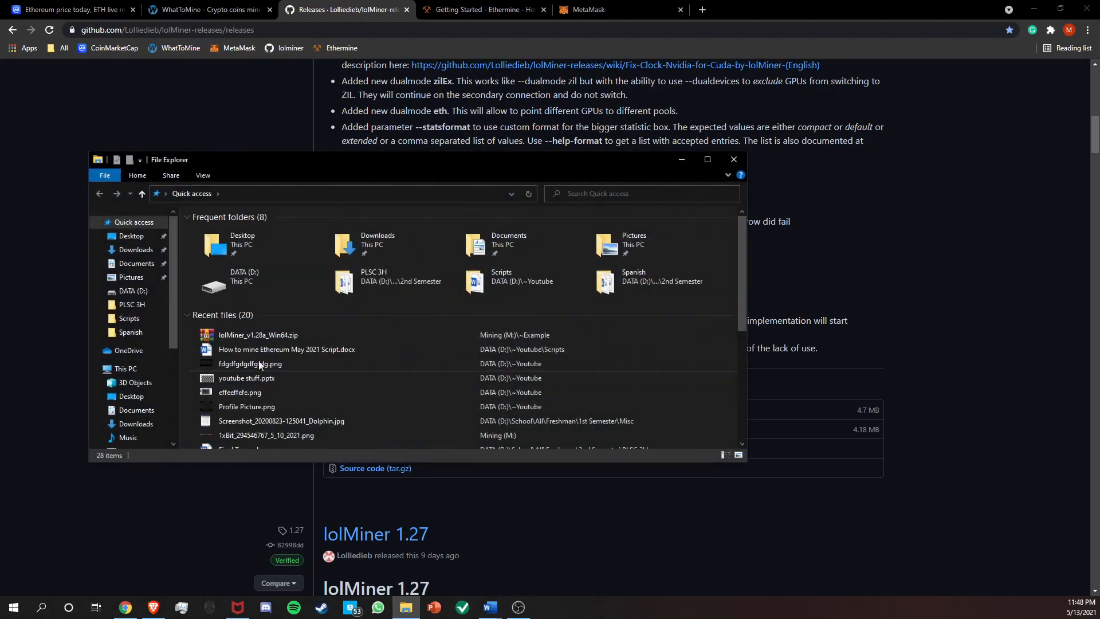
{"action": "scroll", "coordinate": [129, 423], "scroll_direction": "down", "scroll_amount": 2}
{"action": "left_click", "coordinate": [137, 430]}
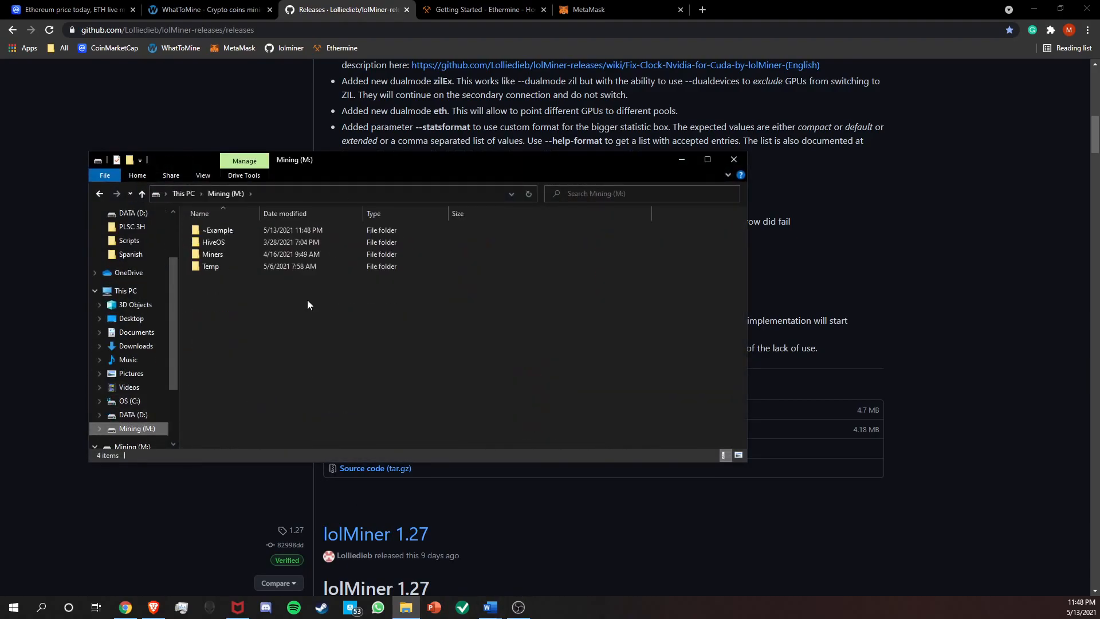
{"action": "double_click", "coordinate": [263, 234]}
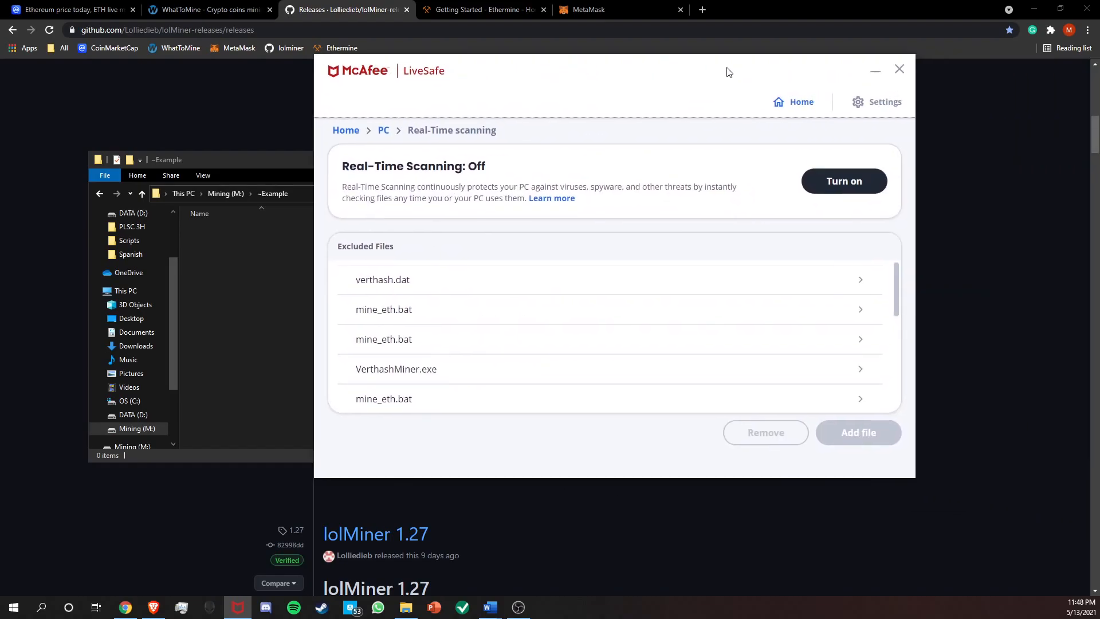
Restore the quarantined lolMiner_v1.28a_Win64.zip from McAfee's quarantined items and return to the ~Example folder.
{"action": "left_click", "coordinate": [870, 102]}
{"action": "scroll", "coordinate": [806, 351], "scroll_direction": "down", "scroll_amount": 1}
{"action": "scroll", "coordinate": [806, 351], "scroll_direction": "down", "scroll_amount": 2}
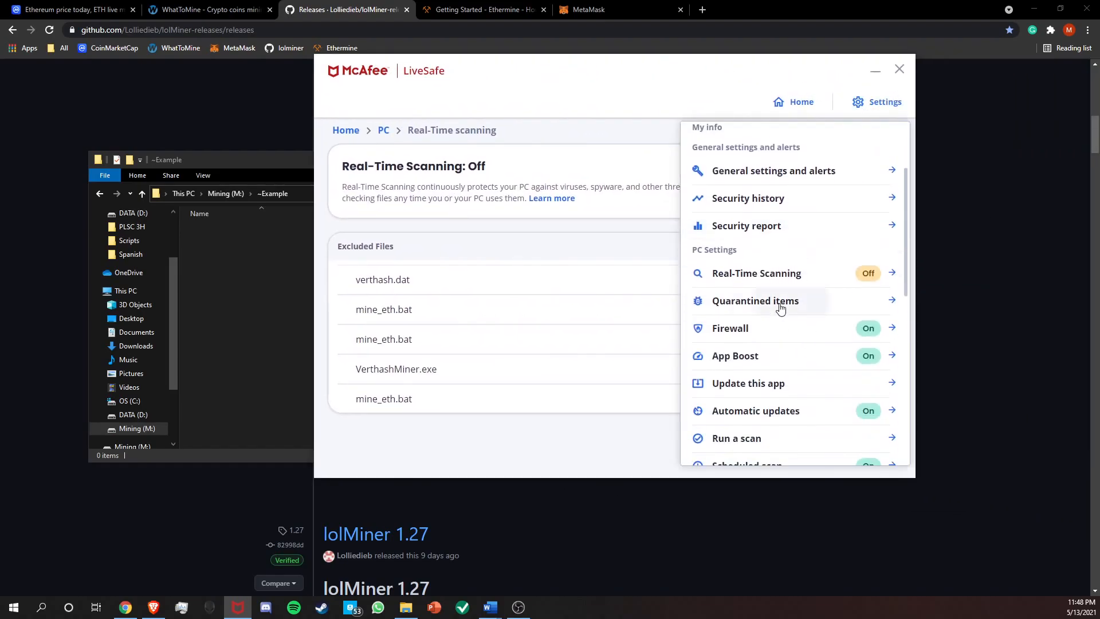
{"action": "left_click", "coordinate": [780, 305]}
{"action": "scroll", "coordinate": [778, 286], "scroll_direction": "down", "scroll_amount": 5}
{"action": "left_click", "coordinate": [423, 407]}
{"action": "left_click", "coordinate": [756, 440]}
{"action": "left_click_drag", "start_coordinate": [564, 93], "coordinate": [1099, 344]}
{"action": "left_click", "coordinate": [465, 344]}
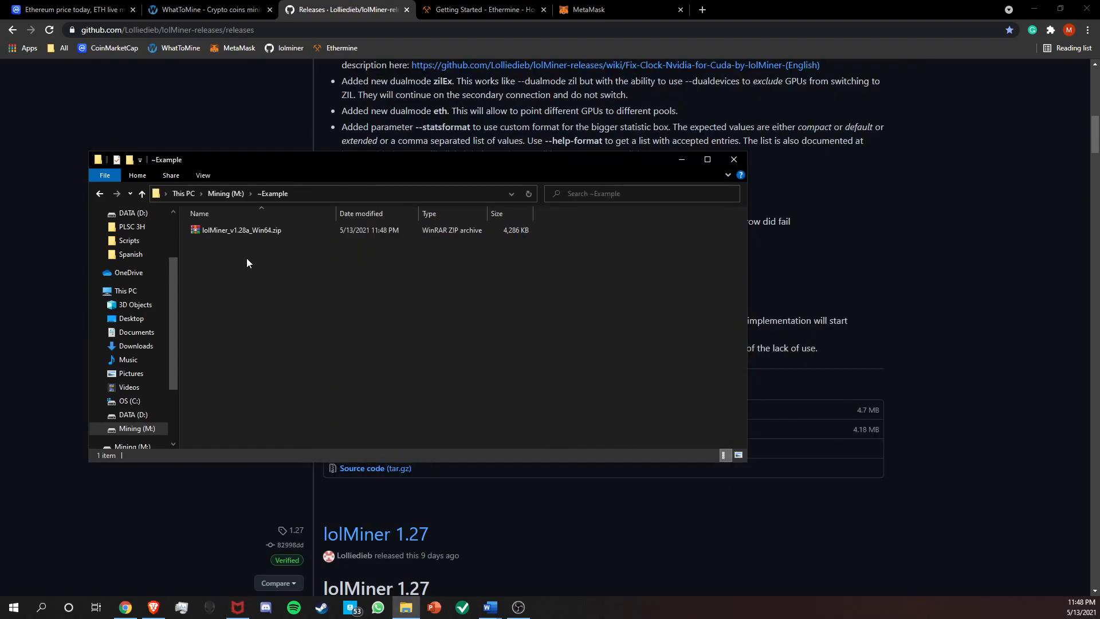
{"action": "right_click", "coordinate": [266, 232]}
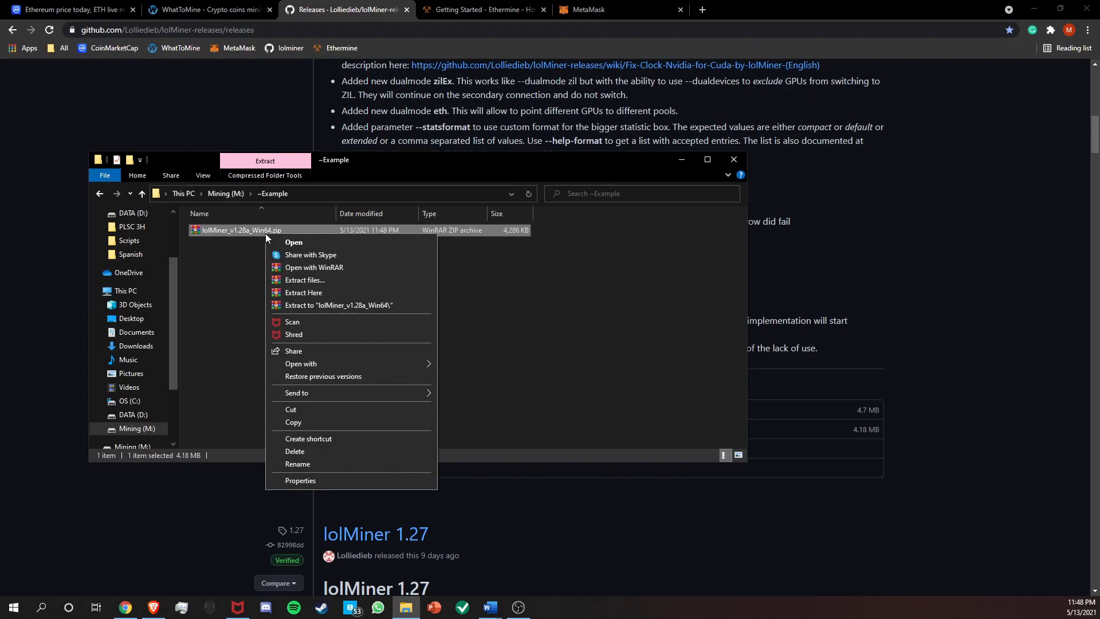
{"action": "left_click", "coordinate": [297, 283]}
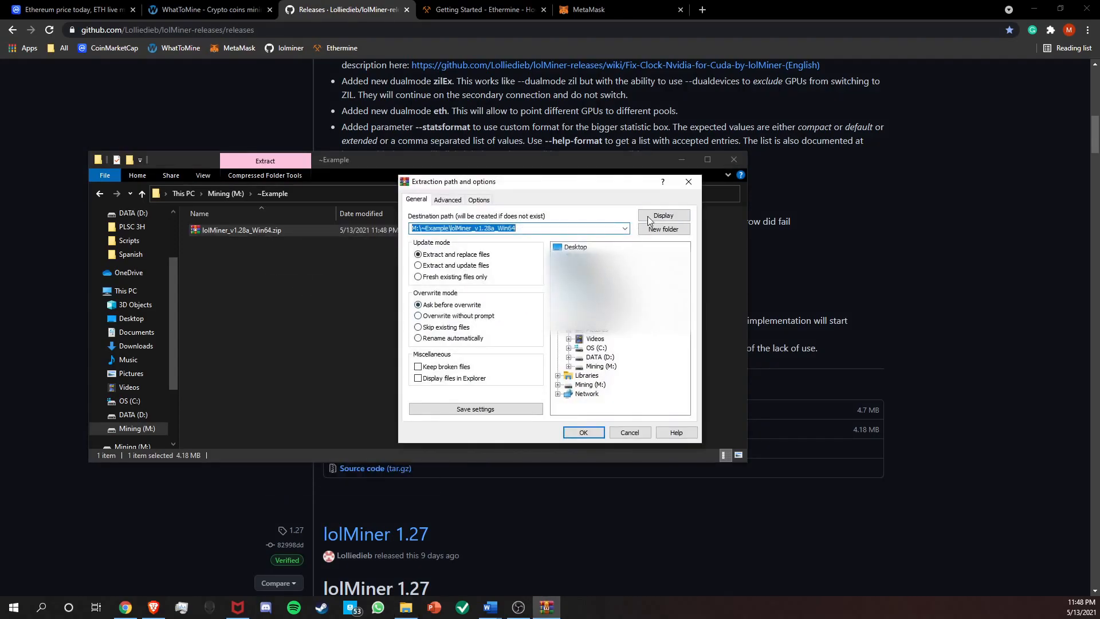
{"action": "left_click", "coordinate": [688, 182]}
Extract lolMiner_v1.28a_Win64.zip directly into the ~Example folder and open the extracted 1.28a folder.
{"action": "right_click", "coordinate": [243, 236]}
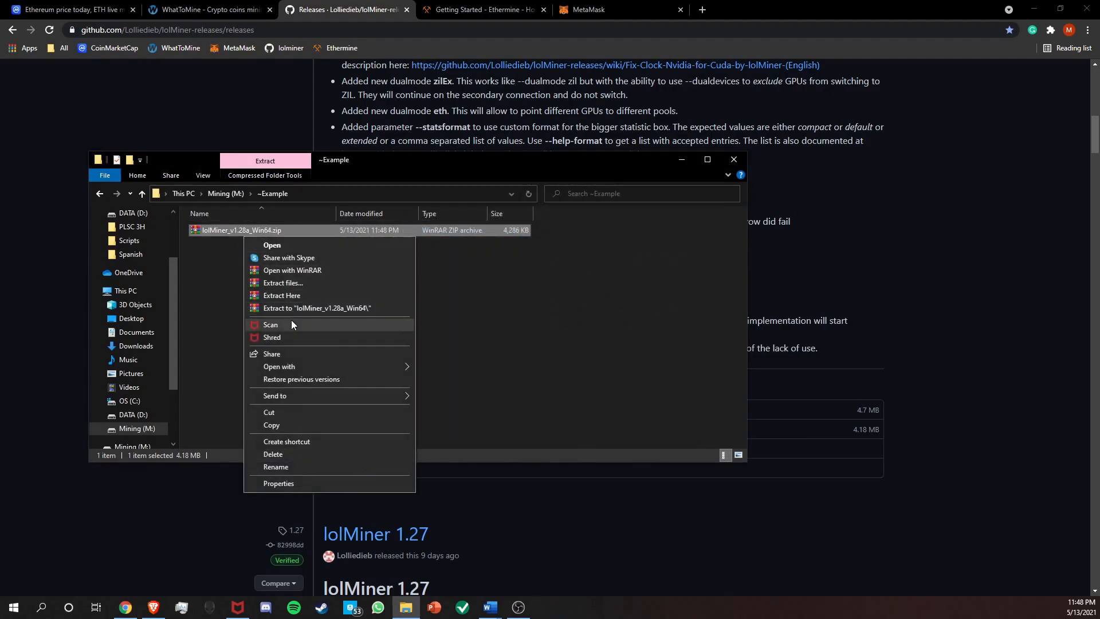
{"action": "left_click", "coordinate": [298, 294]}
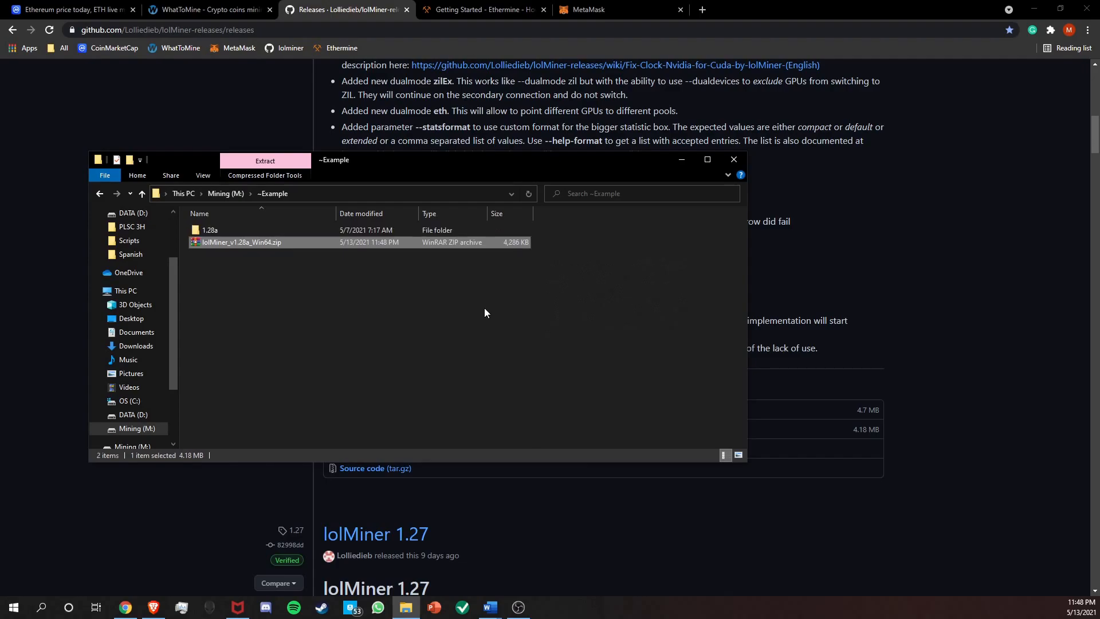
{"action": "double_click", "coordinate": [257, 232]}
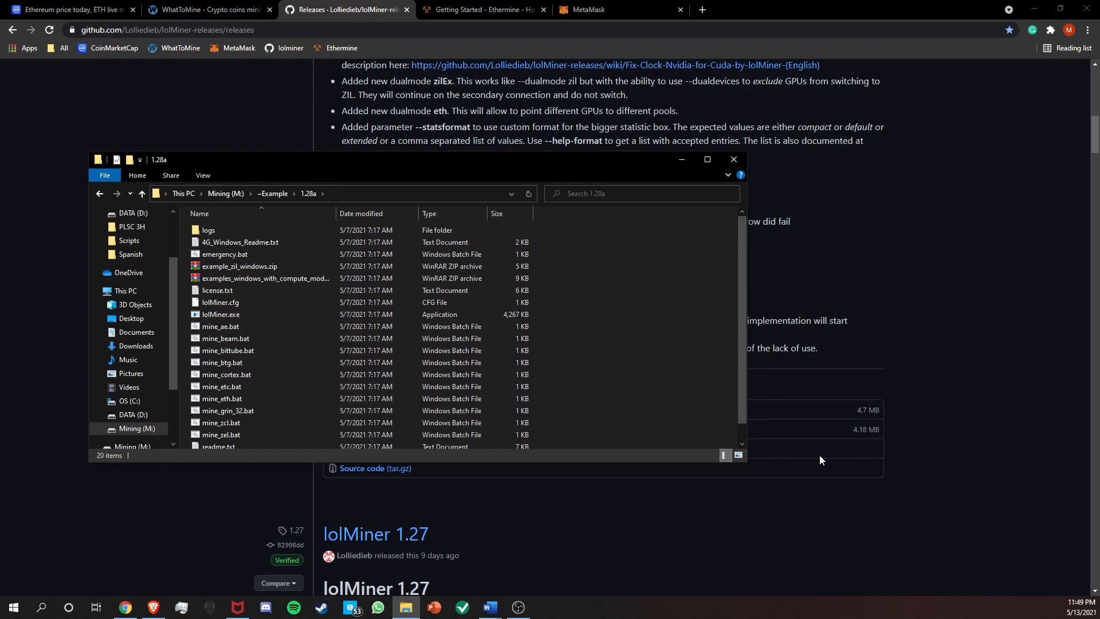
Open the mine_eth.bat batch file for editing in Notepad.
{"action": "scroll", "coordinate": [321, 366], "scroll_direction": "down", "scroll_amount": 1}
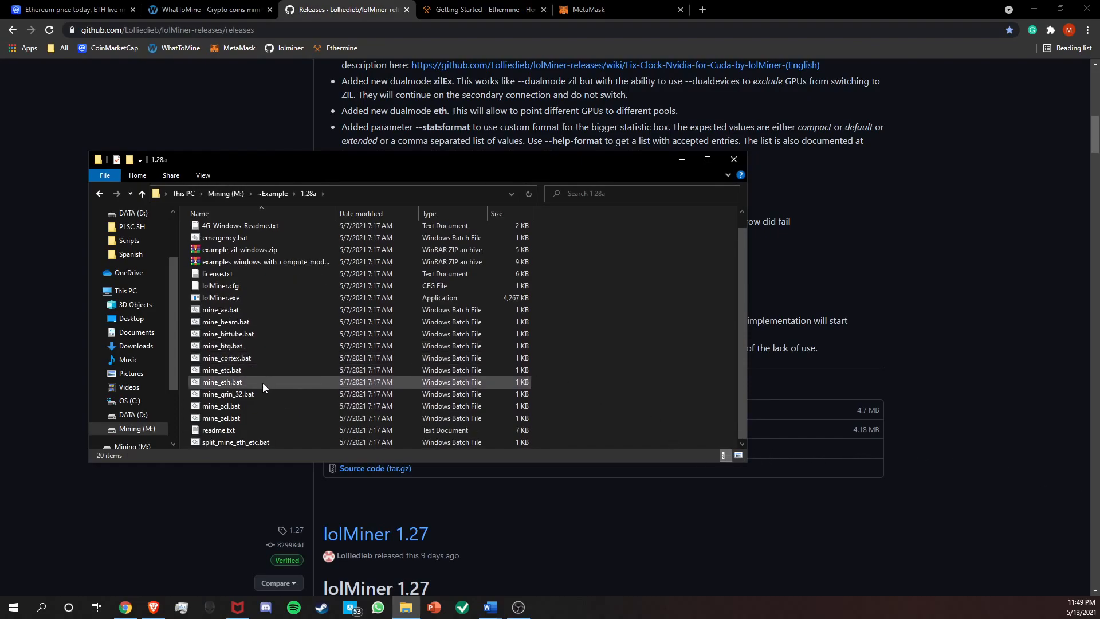
{"action": "right_click", "coordinate": [227, 382]}
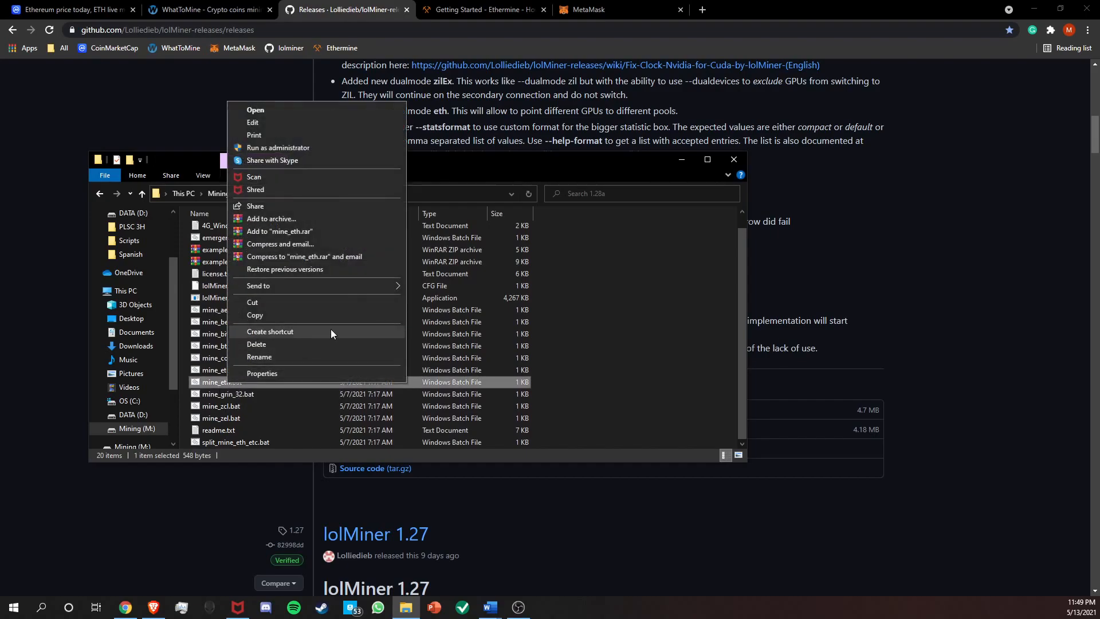
{"action": "left_click", "coordinate": [280, 124]}
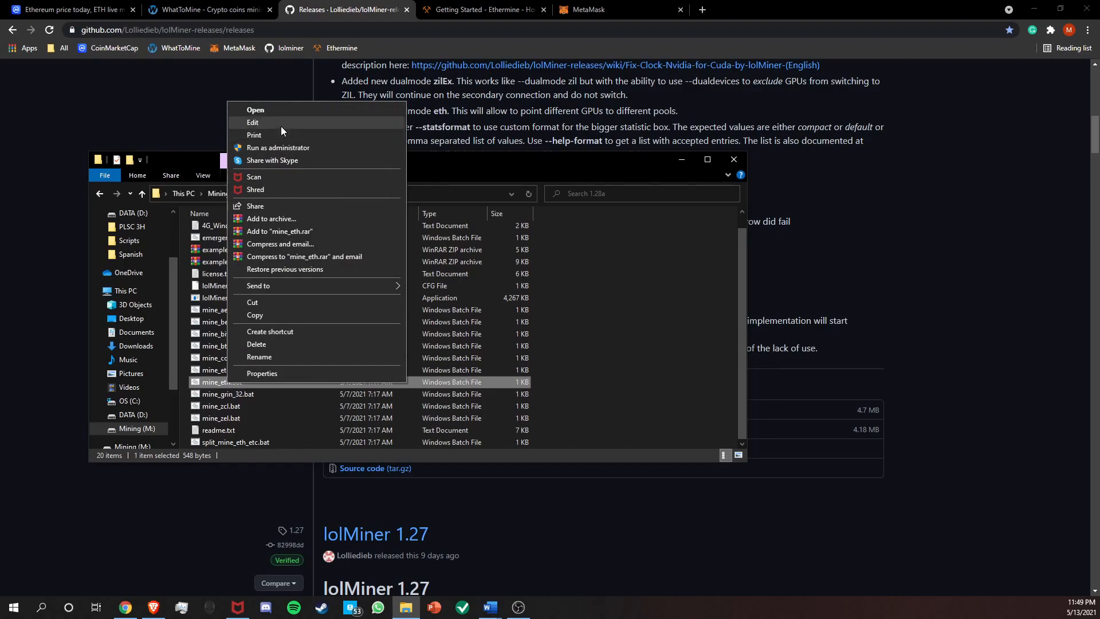
{"action": "left_click_drag", "start_coordinate": [707, 112], "coordinate": [433, 108]}
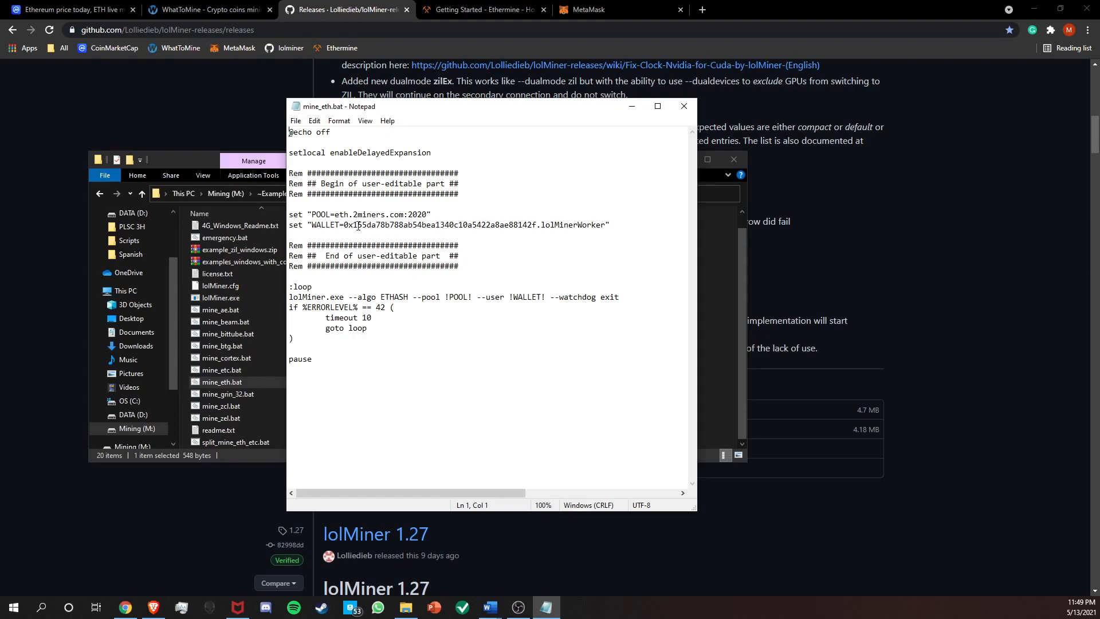
Replace the sample wallet address on the WALLET line with the MetaMask address from the Word notes, keeping the .lolMinerWorker suffix.
{"action": "key", "text": "alt+Tab"}
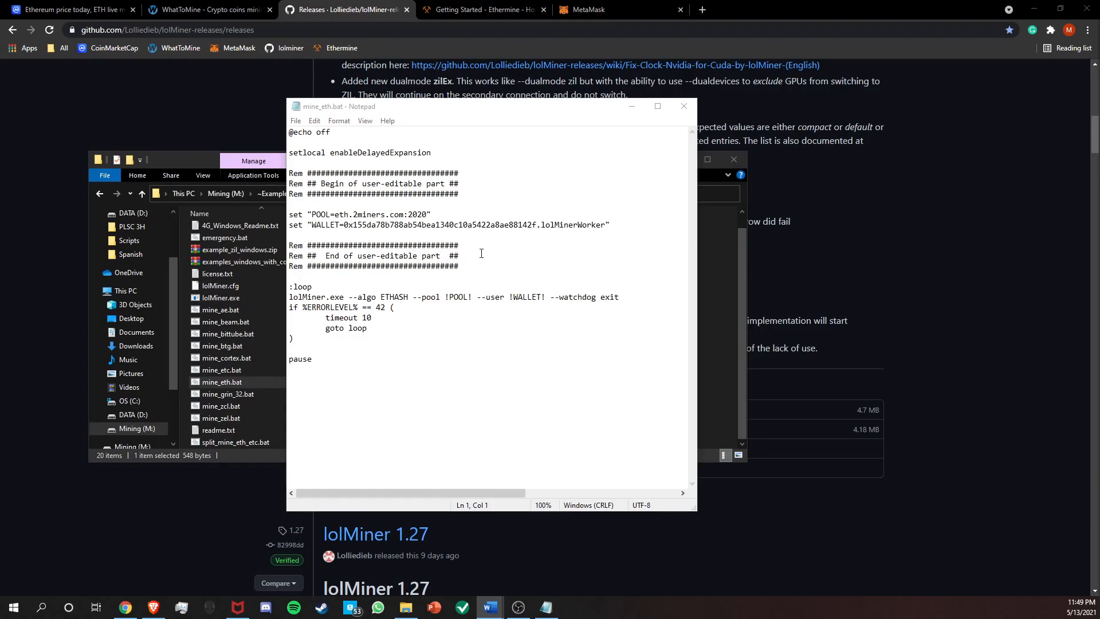
{"action": "left_click_drag", "start_coordinate": [345, 225], "coordinate": [538, 224]}
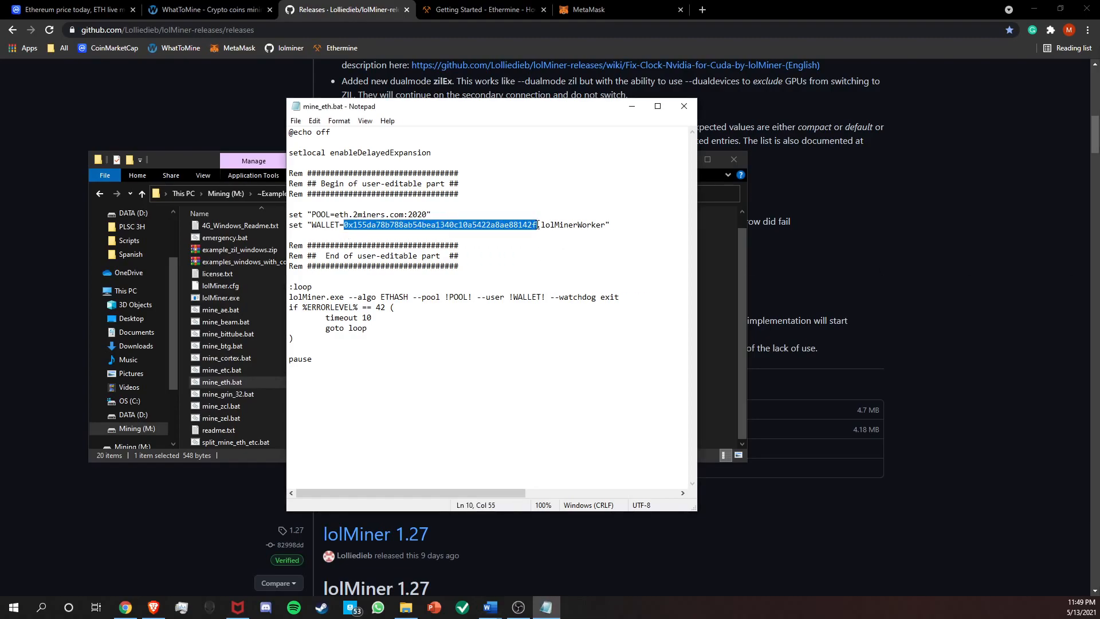
{"action": "type", "text": "0x9E89ADC09D40226d286053bB192B40e07db741e2"}
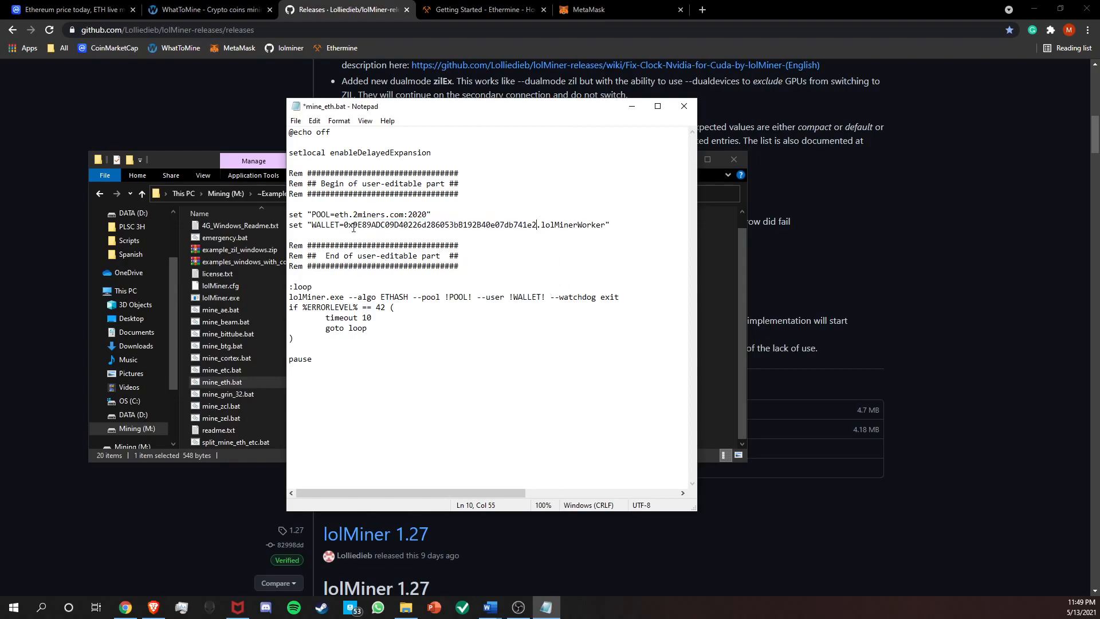
{"action": "left_click_drag", "start_coordinate": [310, 229], "coordinate": [349, 229]}
{"action": "left_click", "coordinate": [539, 228]}
Set the POOL line to us1.ethermine.org:4444, using the server address from the Word notes.
{"action": "key", "text": "alt+Tab"}
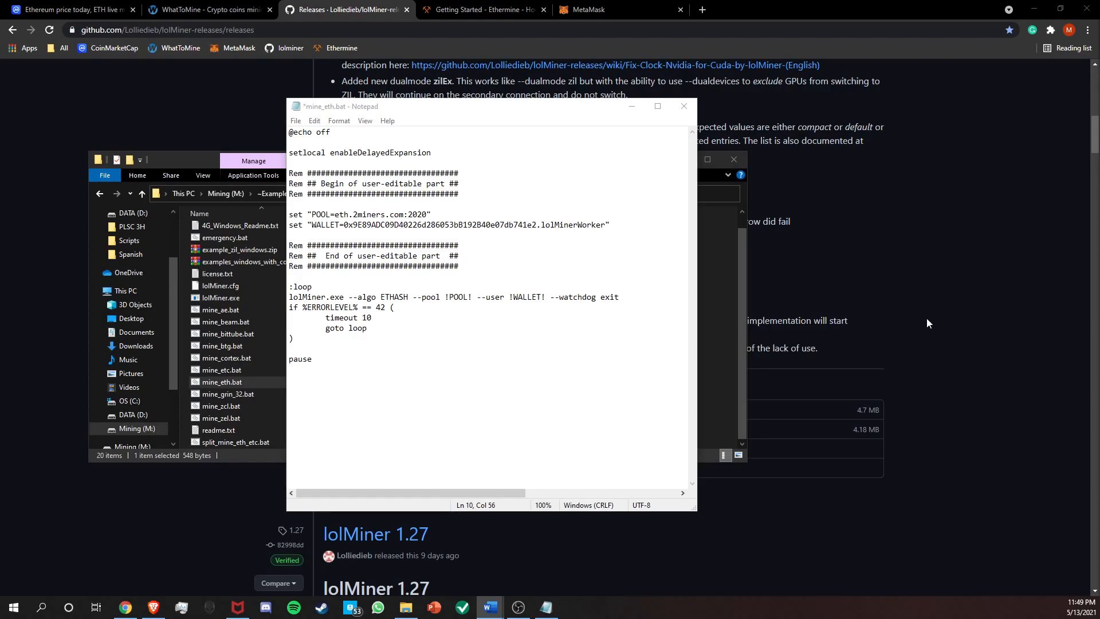
{"action": "left_click_drag", "start_coordinate": [335, 214], "coordinate": [404, 215]}
{"action": "type", "text": "us1.ethermine.org"}
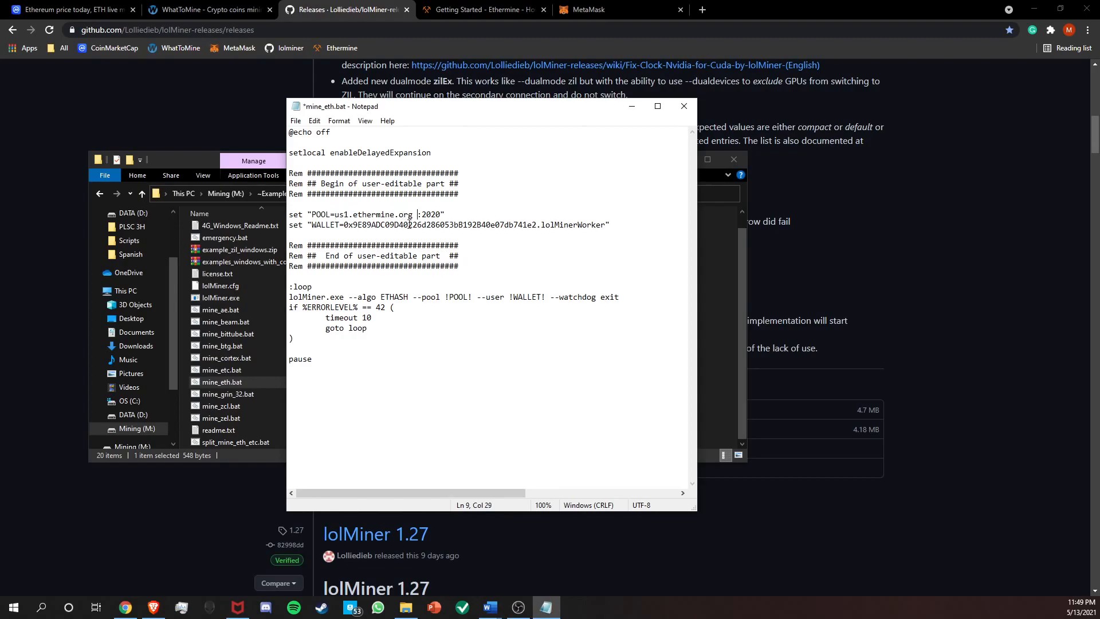
{"action": "key", "text": "BackSpace"}
{"action": "key", "text": "BackSpace"}
{"action": "left_click", "coordinate": [436, 215]}
{"action": "key", "text": "BackSpace"}
{"action": "key", "text": "BackSpace"}
{"action": "key", "text": "BackSpace"}
{"action": "key", "text": "BackSpace"}
{"action": "type", "text": "4444"}
Save the edited mine_eth.bat and close Notepad.
{"action": "left_click", "coordinate": [296, 121]}
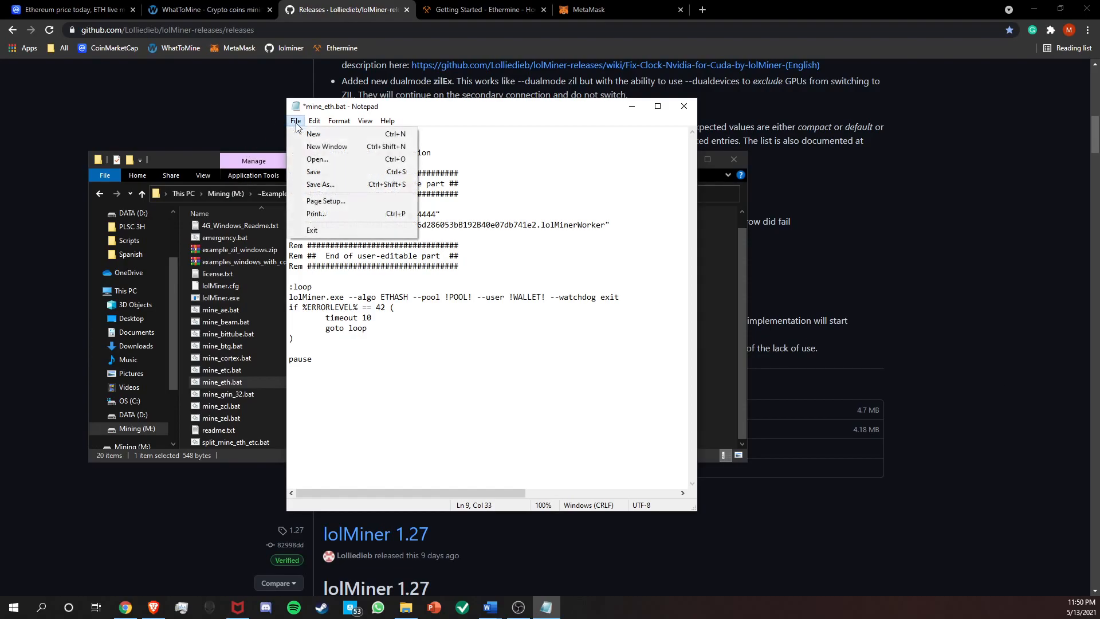
{"action": "left_click", "coordinate": [344, 173]}
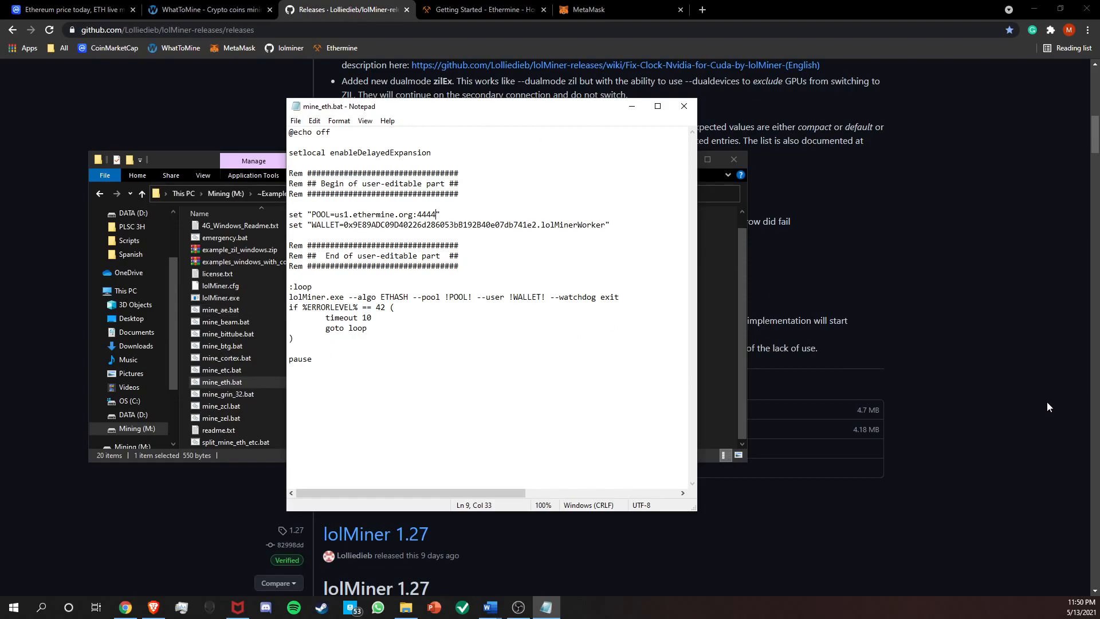
{"action": "left_click", "coordinate": [683, 106]}
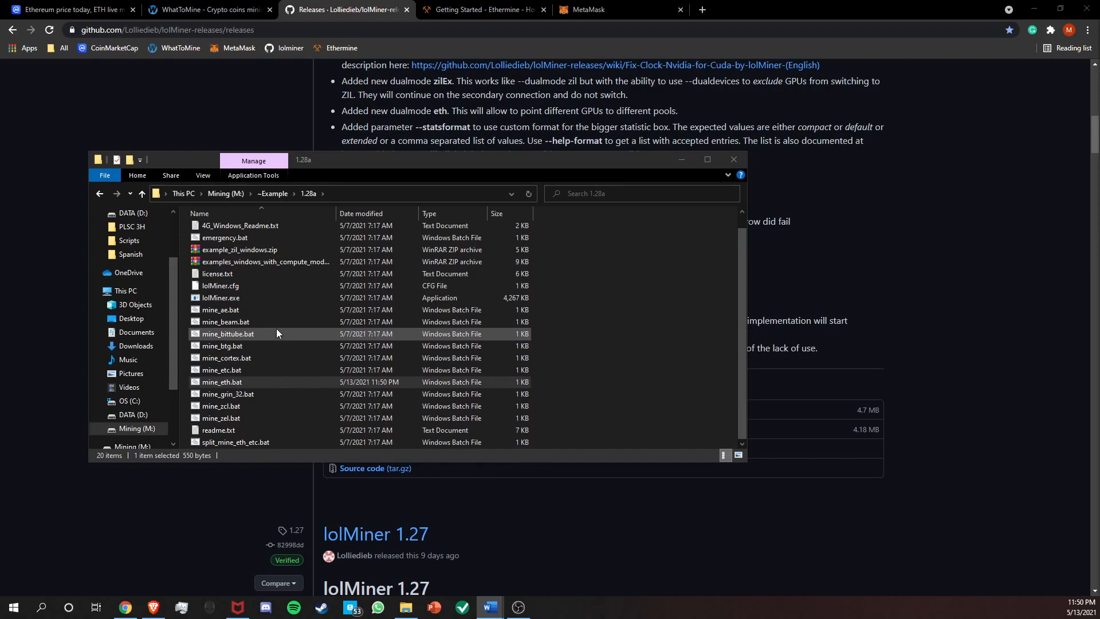
Run mine_eth.bat to start mining and place its console side by side with the 1.28a folder window.
{"action": "left_click", "coordinate": [234, 298]}
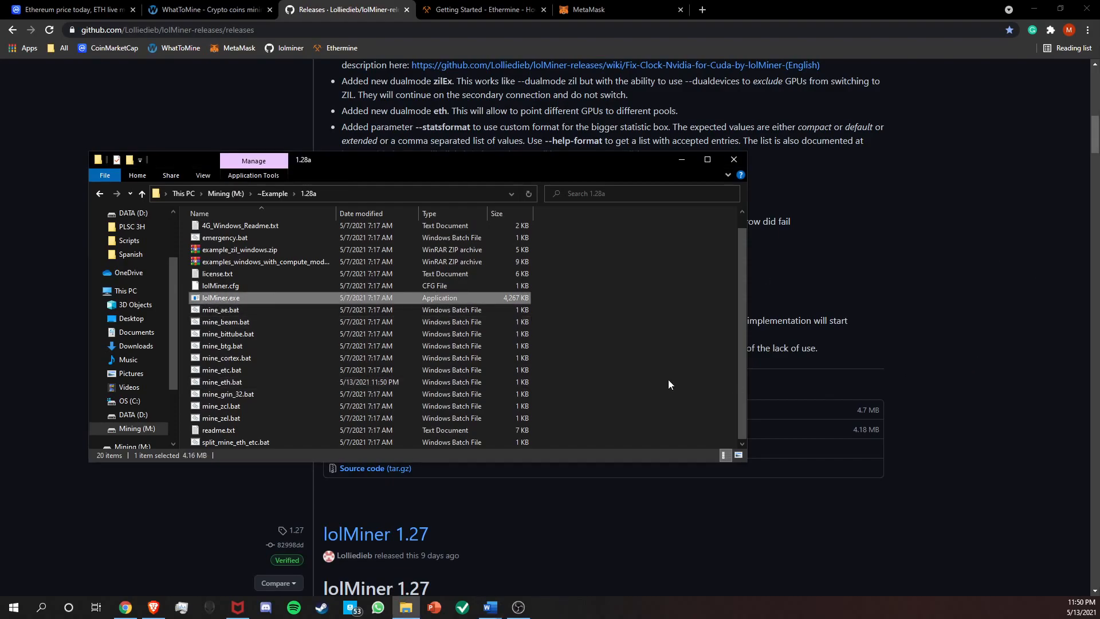
{"action": "double_click", "coordinate": [251, 380]}
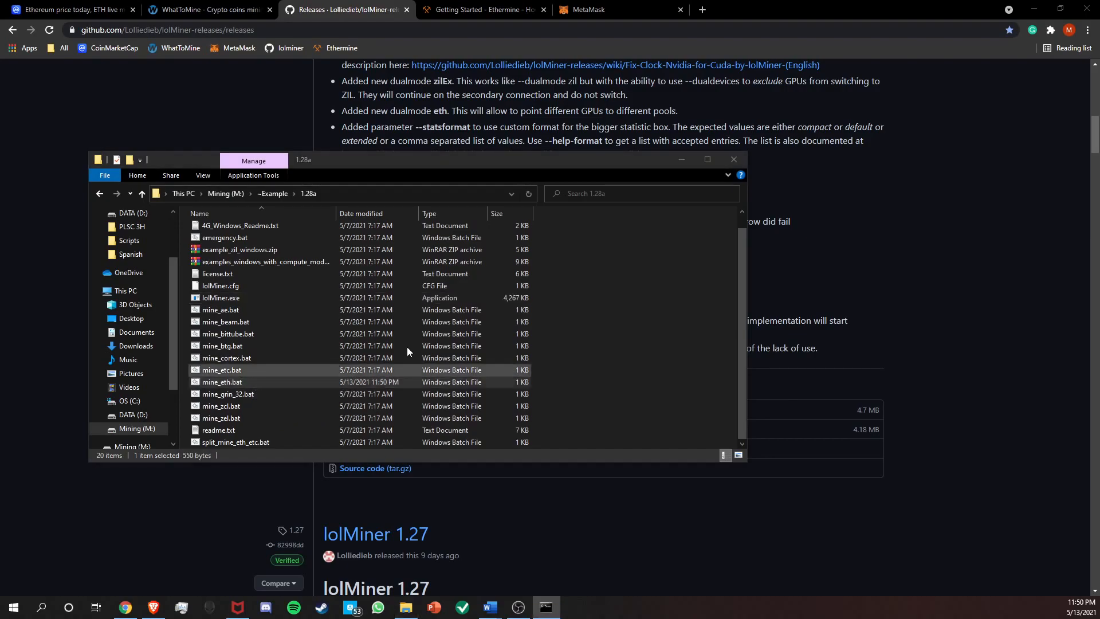
{"action": "left_click_drag", "start_coordinate": [613, 100], "coordinate": [296, 60]}
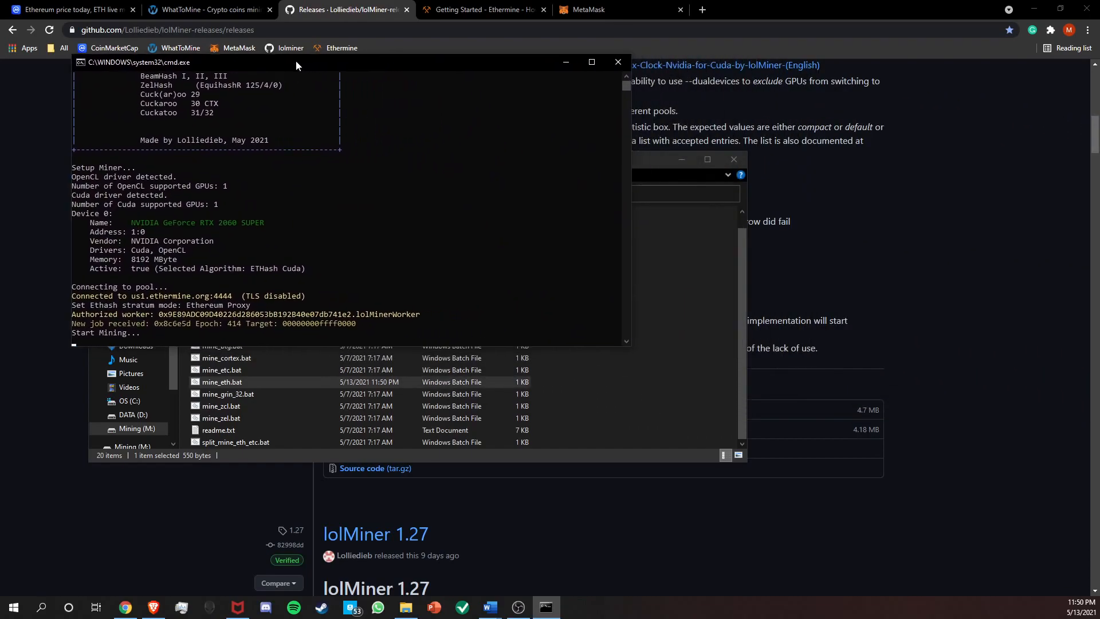
{"action": "left_click_drag", "start_coordinate": [67, 79], "coordinate": [1, 97]}
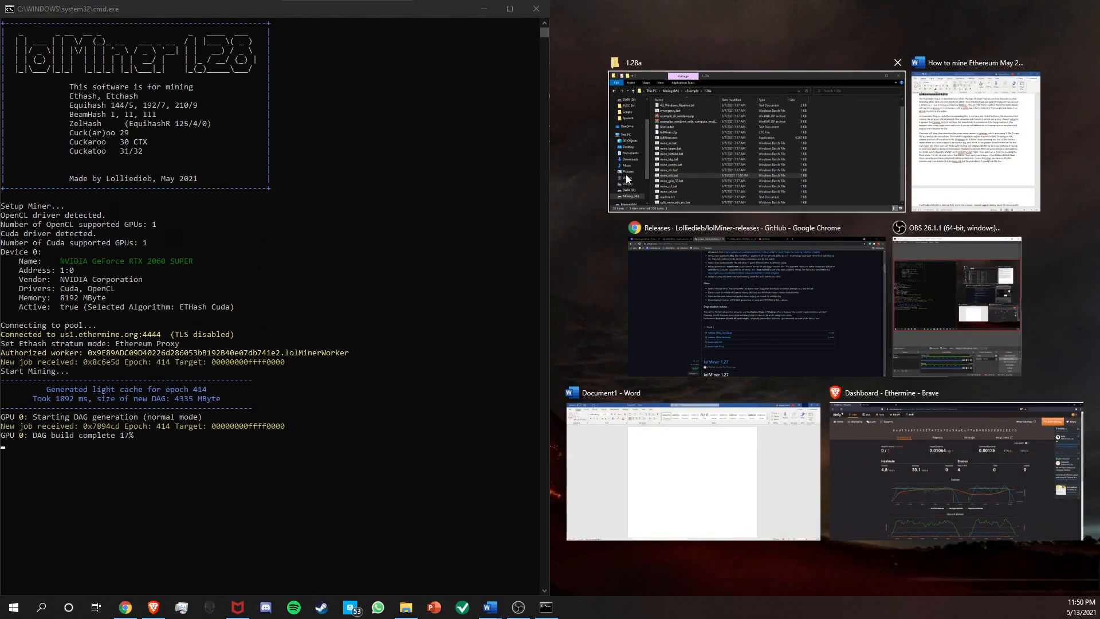
{"action": "left_click", "coordinate": [695, 135]}
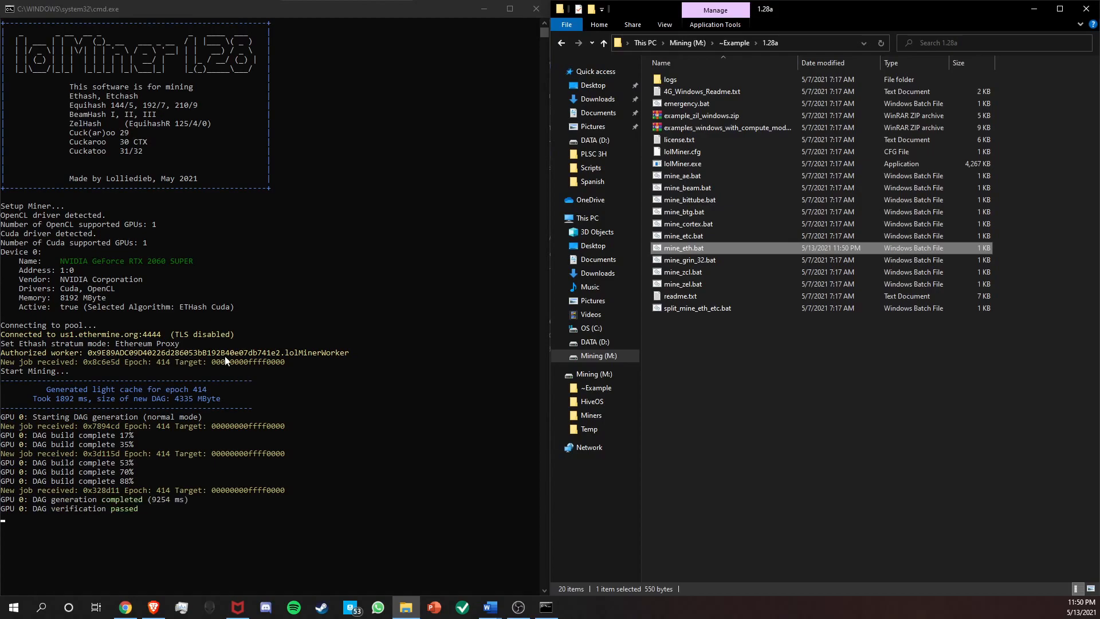
Review the lolMiner console output for the detected GPU, pool connection, authorized worker and DAG generation.
{"action": "scroll", "coordinate": [126, 424], "scroll_direction": "down", "scroll_amount": 2}
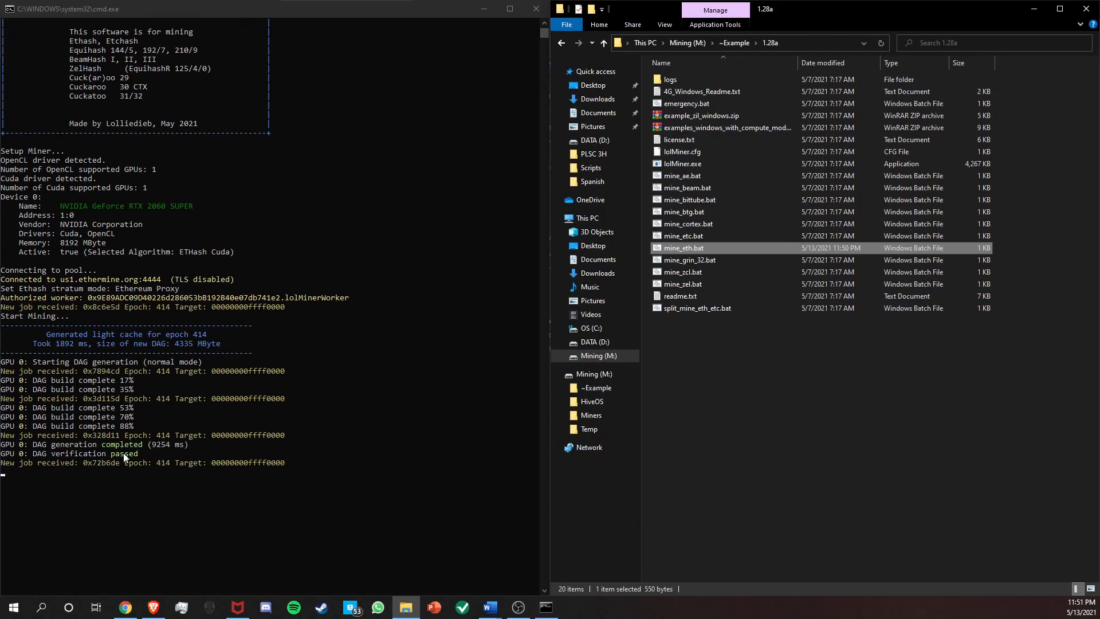
{"action": "scroll", "coordinate": [190, 253], "scroll_direction": "up", "scroll_amount": 2}
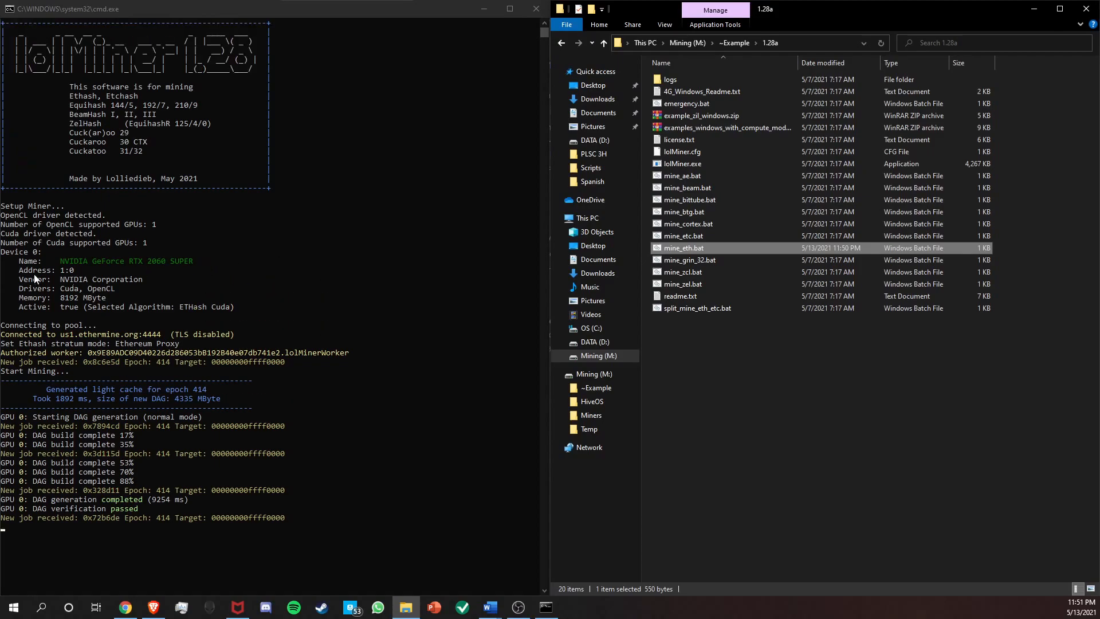
{"action": "left_click", "coordinate": [59, 263]}
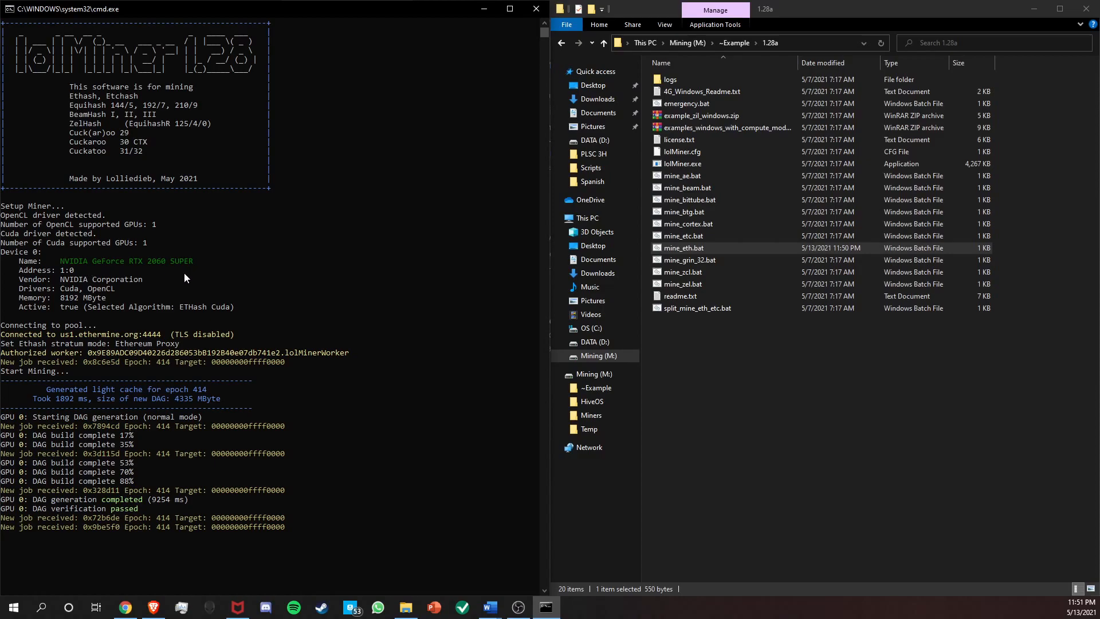
{"action": "scroll", "coordinate": [338, 420], "scroll_direction": "down", "scroll_amount": 4}
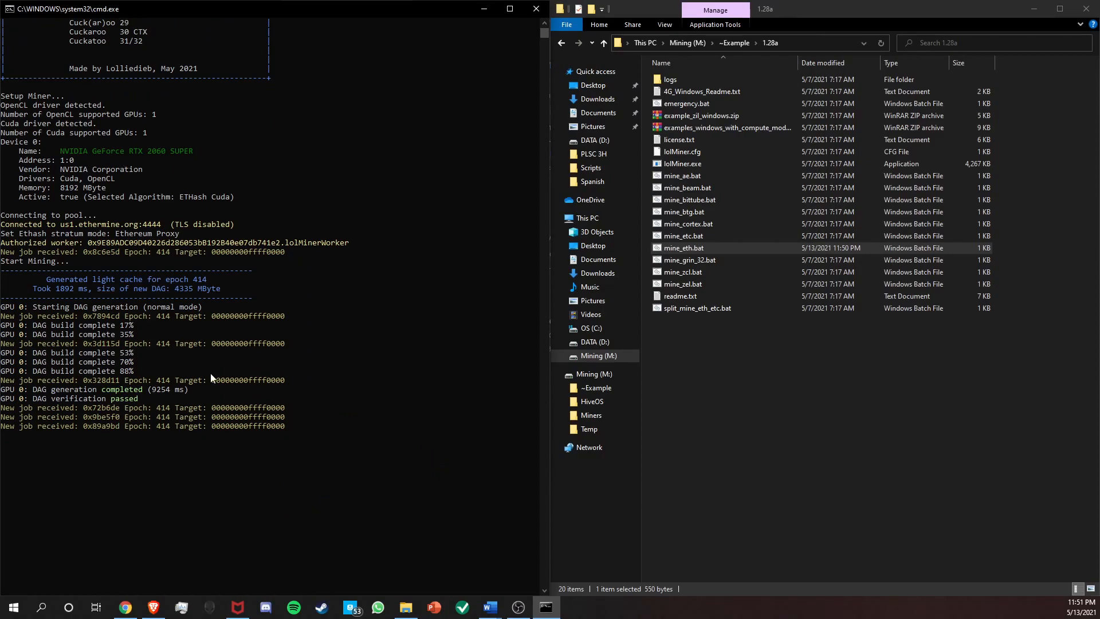
Check the 30-second average speed reported in the lolMiner console.
{"action": "scroll", "coordinate": [330, 459], "scroll_direction": "up", "scroll_amount": 1}
{"action": "scroll", "coordinate": [291, 436], "scroll_direction": "down", "scroll_amount": 1}
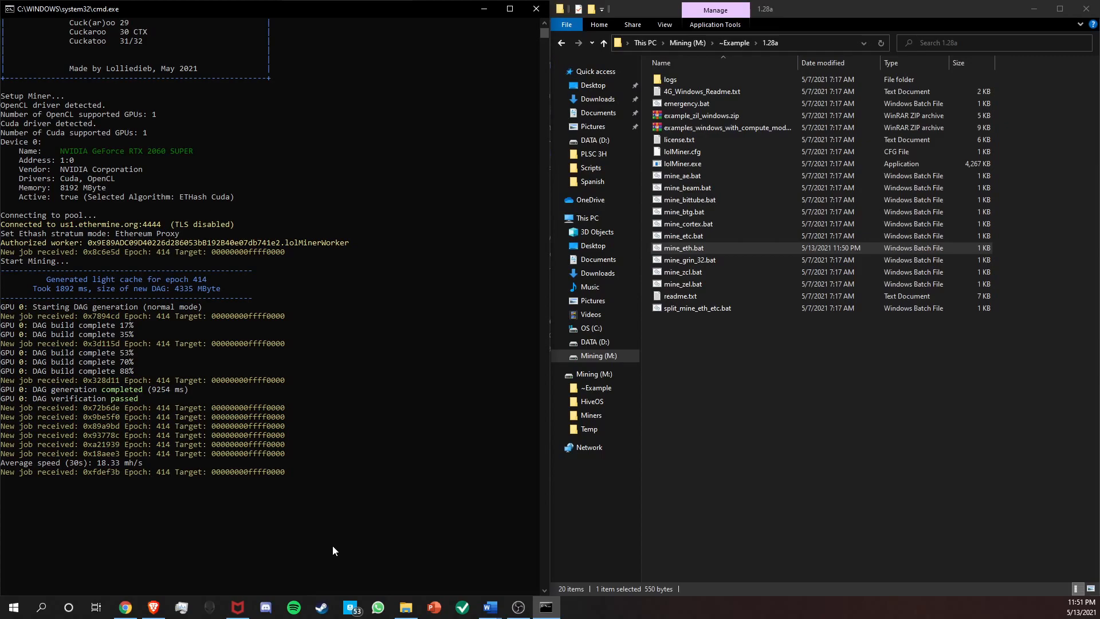
{"action": "left_click_drag", "start_coordinate": [96, 465], "coordinate": [147, 469]}
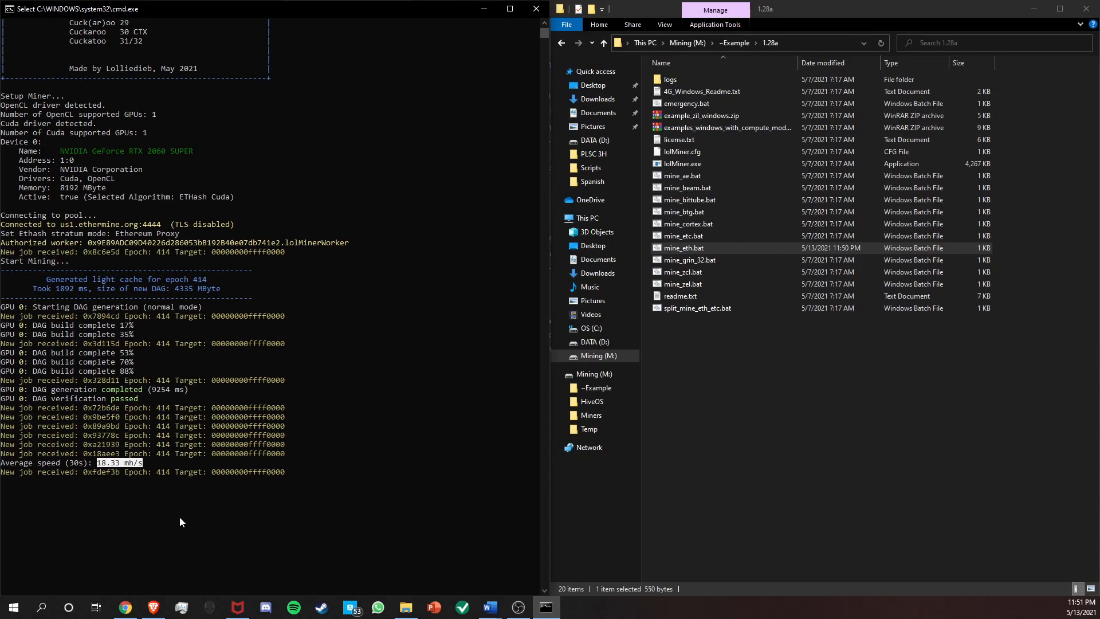
{"action": "left_click", "coordinate": [163, 508]}
{"action": "left_click", "coordinate": [227, 515]}
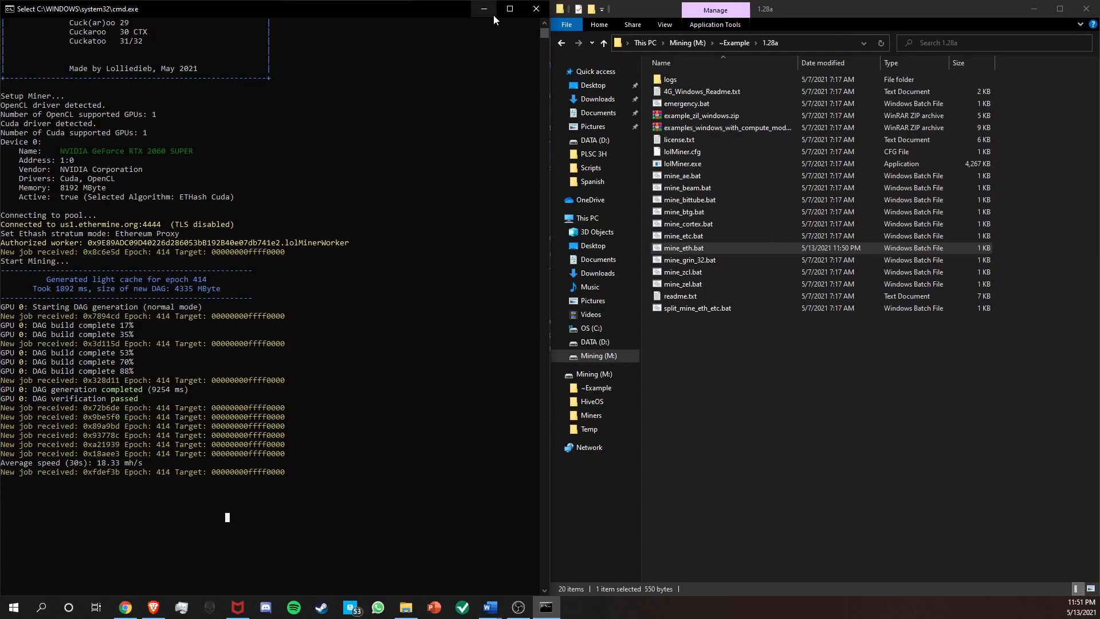
Close the miner console and the 1.28a folder window, and switch to the Ethermine dashboard in Brave.
{"action": "left_click", "coordinate": [540, 16]}
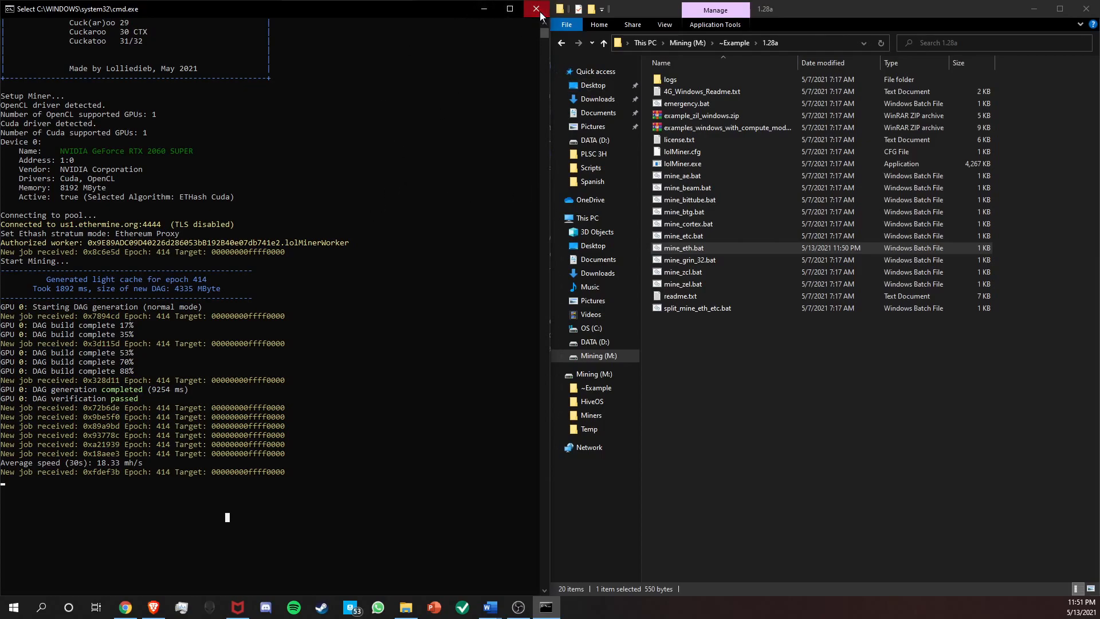
{"action": "left_click", "coordinate": [1086, 9]}
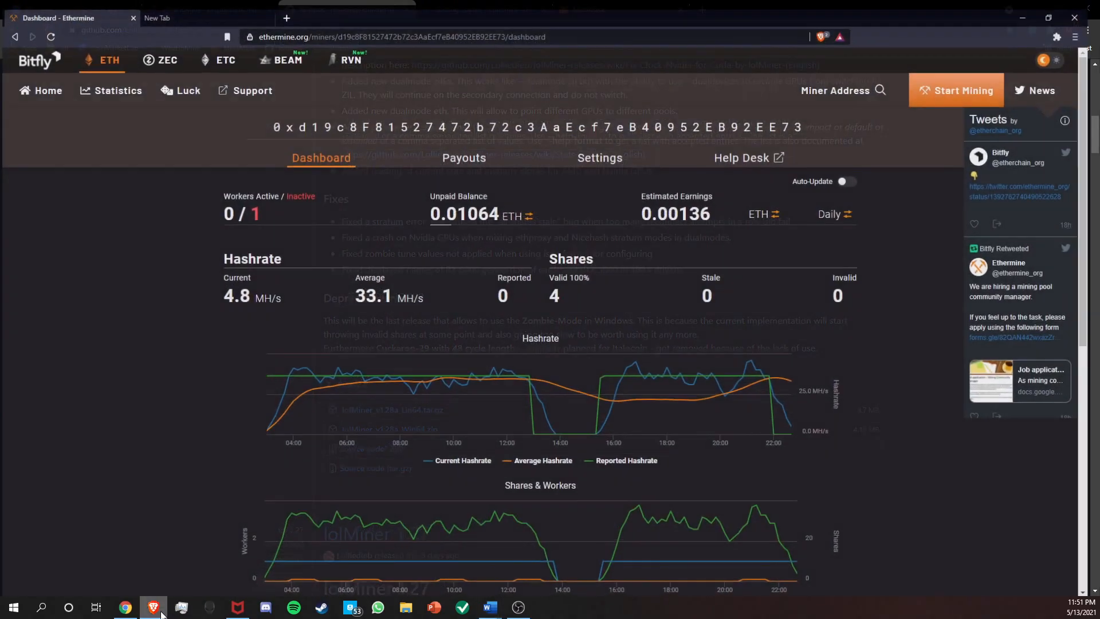
{"action": "left_click", "coordinate": [153, 607]}
Copy the miner's wallet address from the dashboard and look it up from the Ethermine home page.
{"action": "left_click_drag", "start_coordinate": [273, 121], "coordinate": [836, 119]}
{"action": "key", "text": "ctrl+c"}
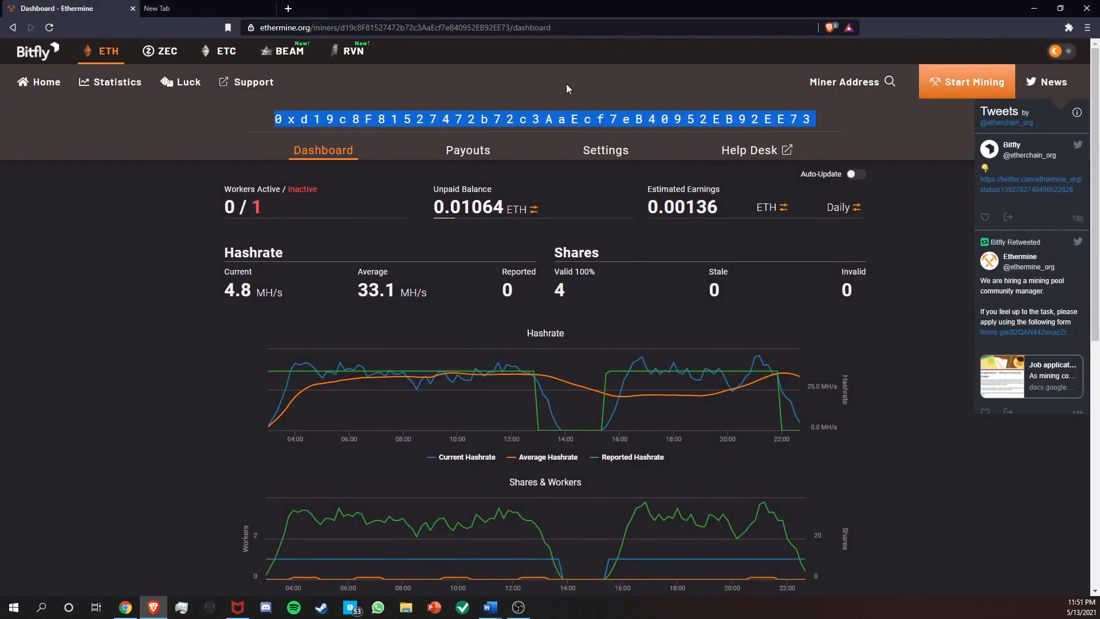
{"action": "left_click", "coordinate": [45, 87]}
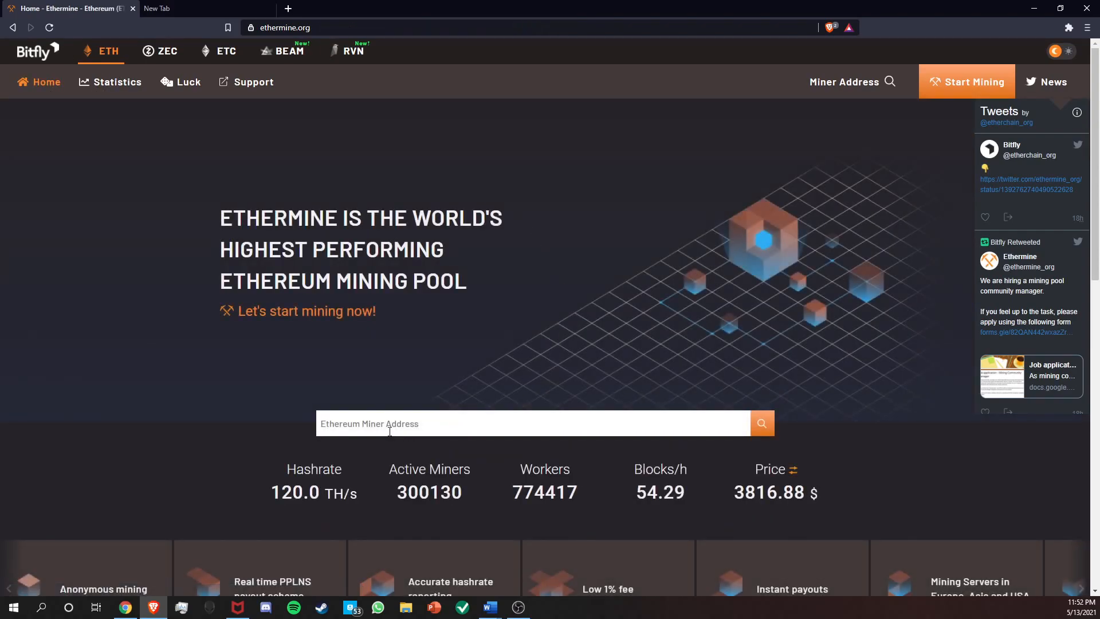
{"action": "left_click", "coordinate": [420, 417]}
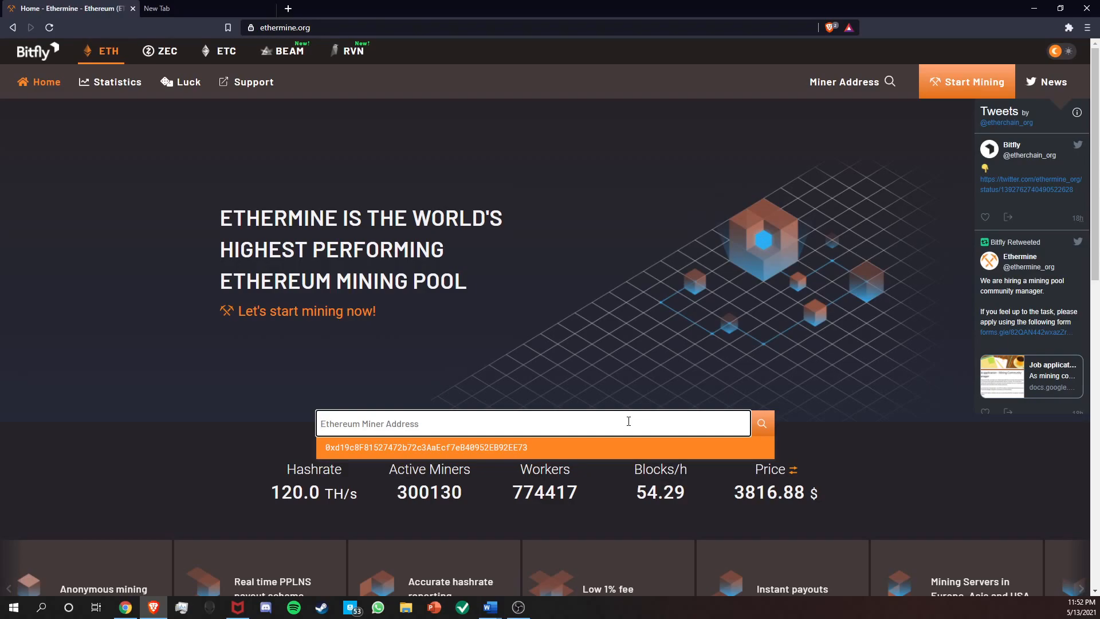
{"action": "key", "text": "ctrl+v"}
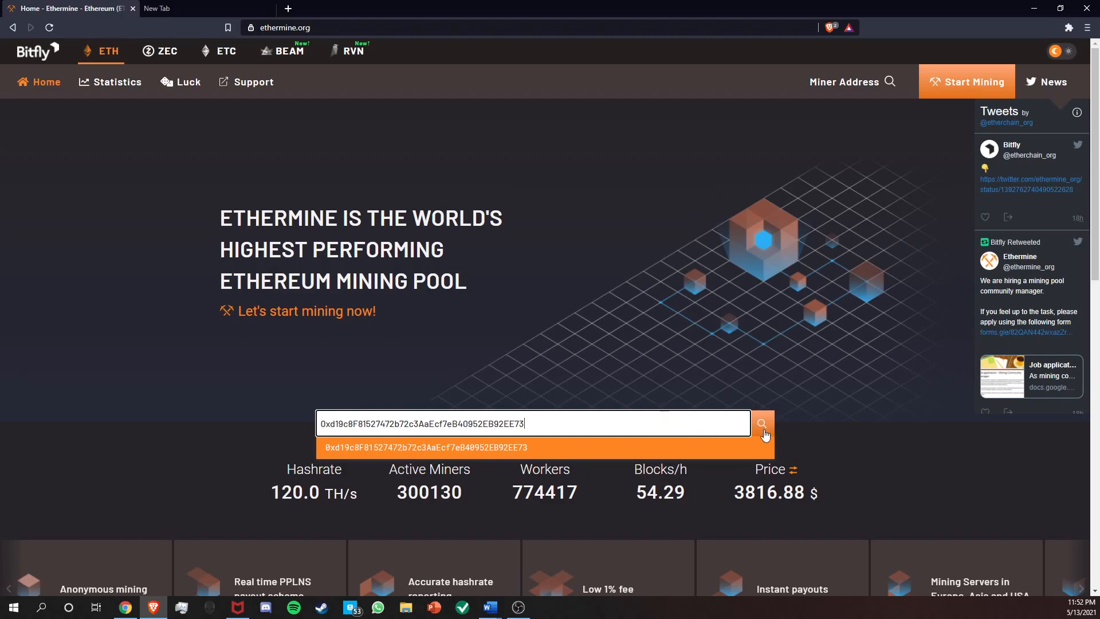
{"action": "left_click", "coordinate": [765, 435]}
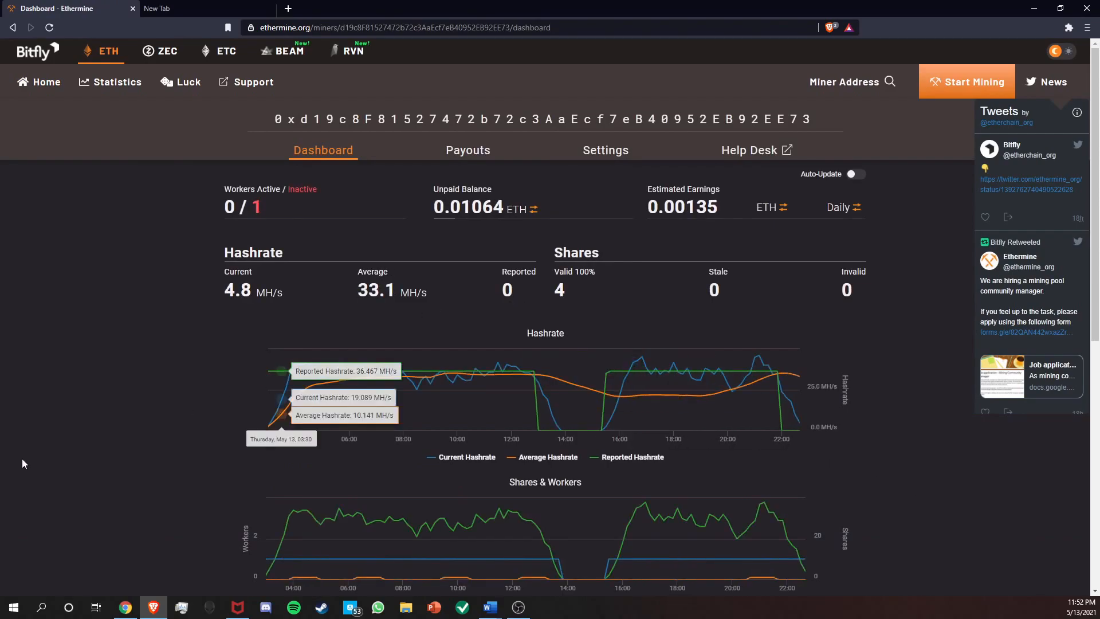
Examine the dashboard's hashrate chart, active and inactive workers, and unpaid balance.
{"action": "scroll", "coordinate": [171, 399], "scroll_direction": "down", "scroll_amount": 3}
{"action": "scroll", "coordinate": [167, 398], "scroll_direction": "up", "scroll_amount": 3}
{"action": "mouse_move", "coordinate": [406, 291]}
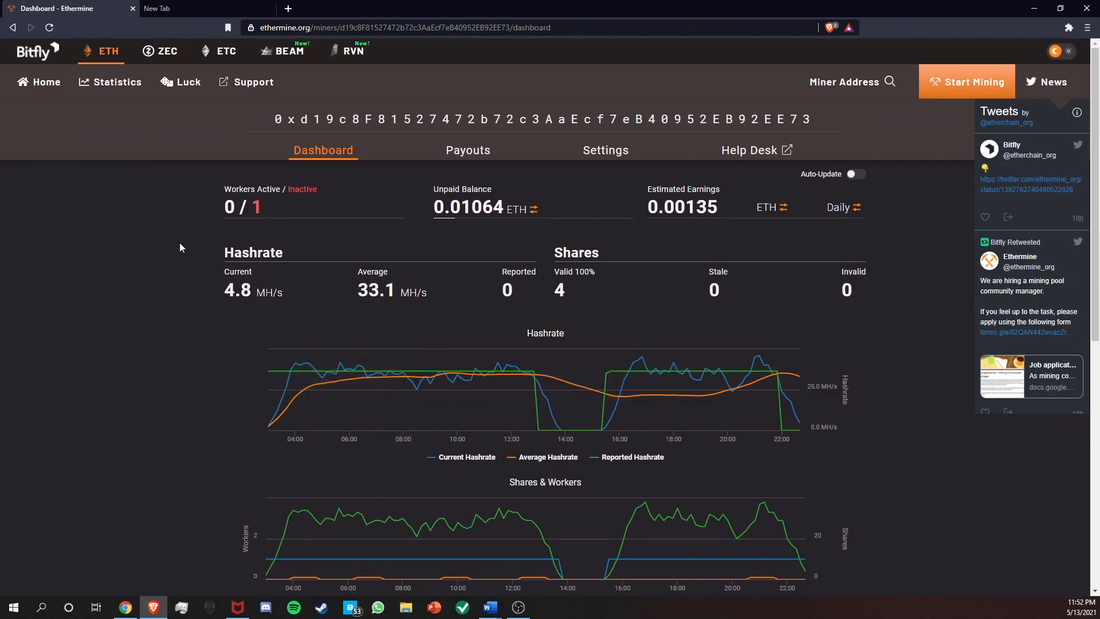
{"action": "mouse_move", "coordinate": [782, 433]}
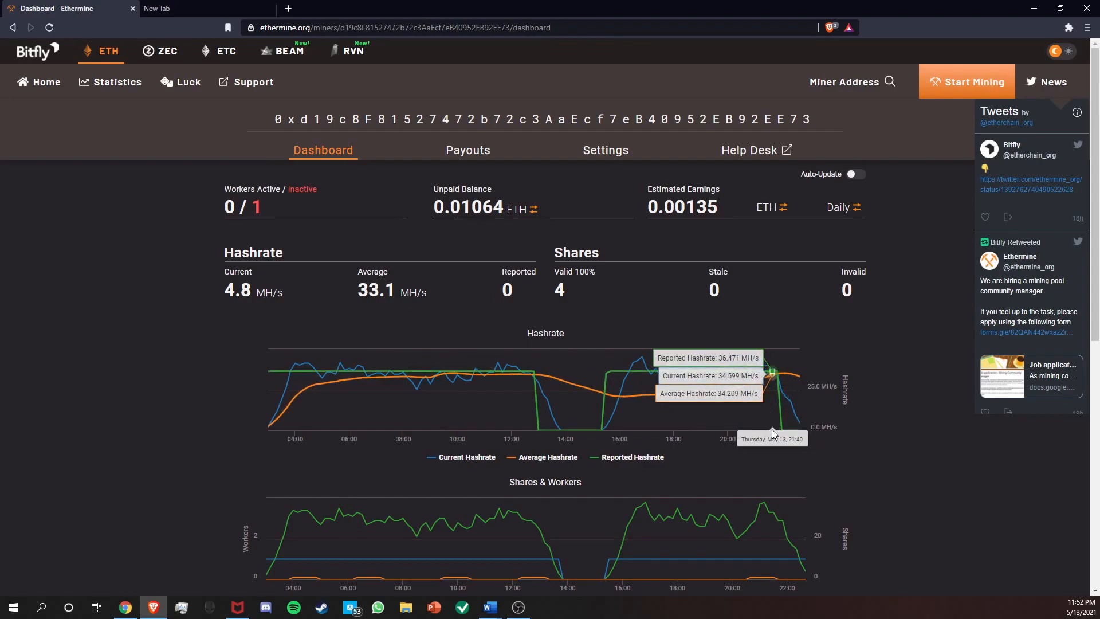
{"action": "mouse_move", "coordinate": [272, 261]}
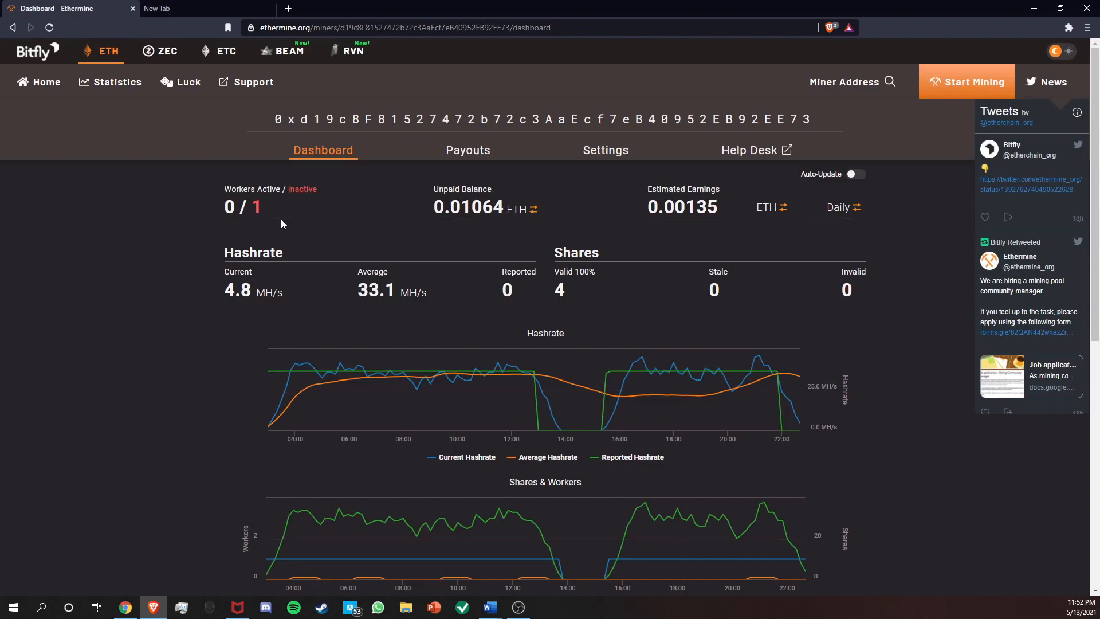
{"action": "mouse_move", "coordinate": [468, 213]}
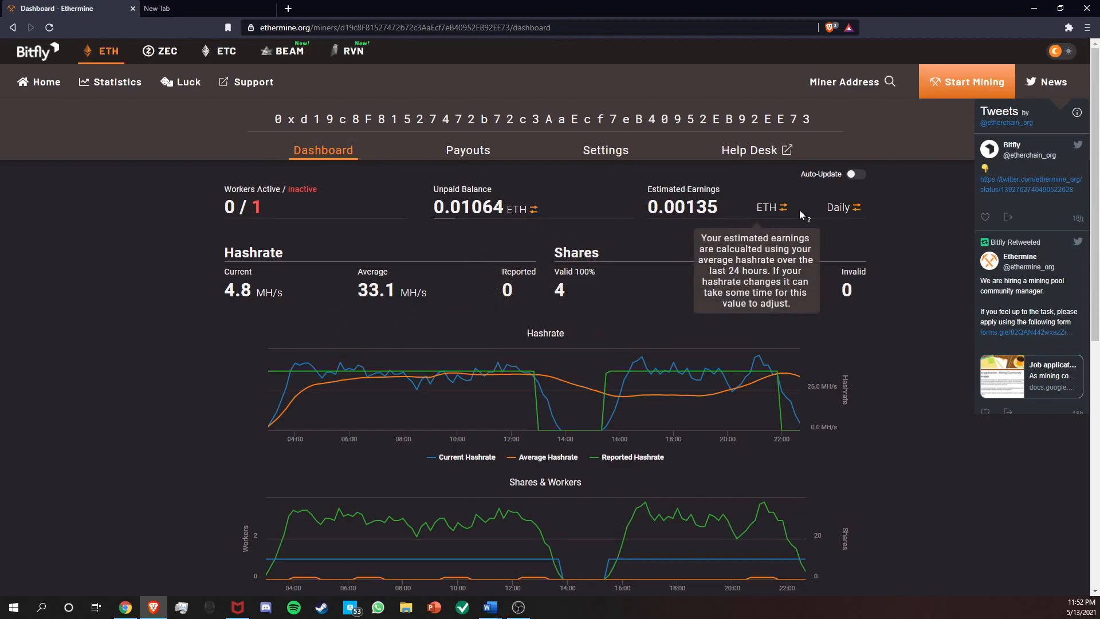
Cycle the estimated earnings through the weekly and monthly periods and back to daily.
{"action": "left_click", "coordinate": [837, 211]}
{"action": "left_click", "coordinate": [845, 211]}
{"action": "left_click", "coordinate": [853, 209]}
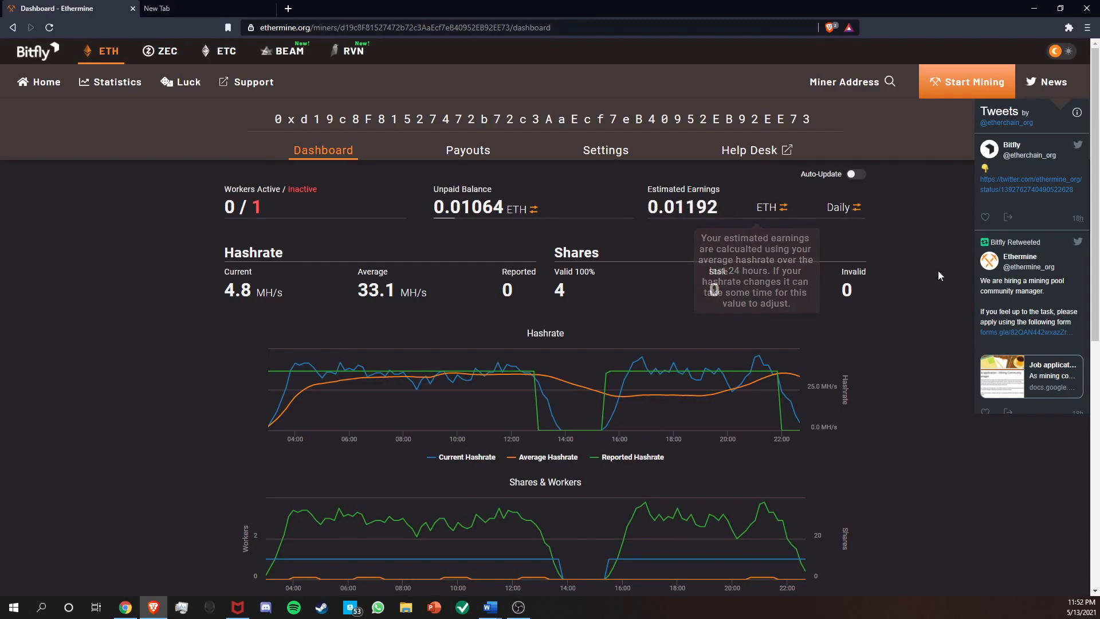
Display the unpaid balance and estimated earnings in USD, with the earnings period set to Monthly.
{"action": "left_click", "coordinate": [534, 209]}
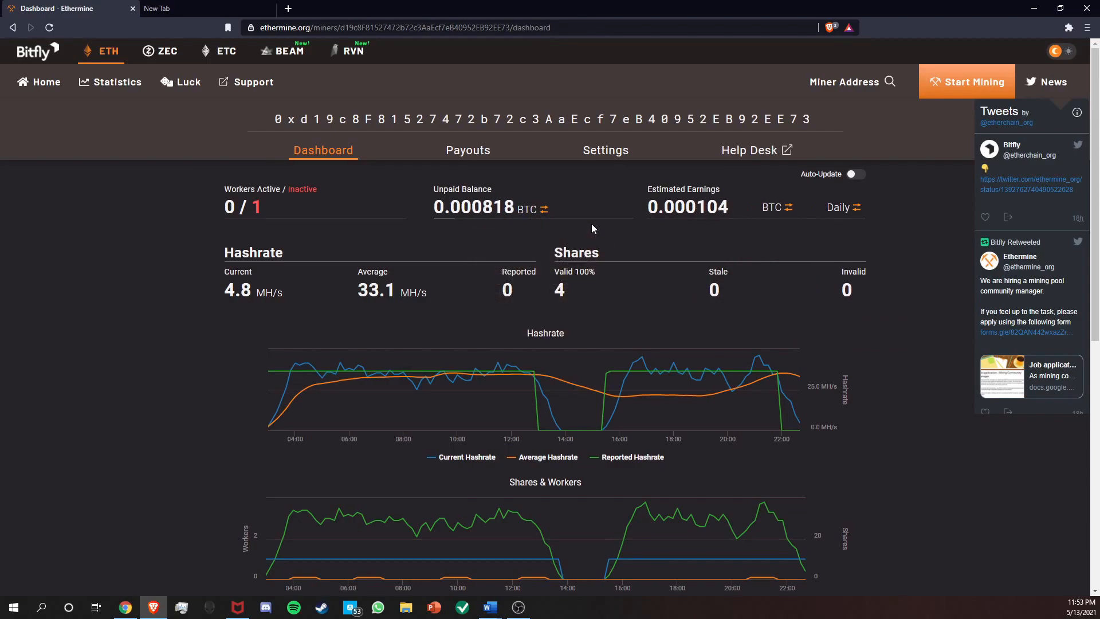
{"action": "left_click", "coordinate": [543, 209]}
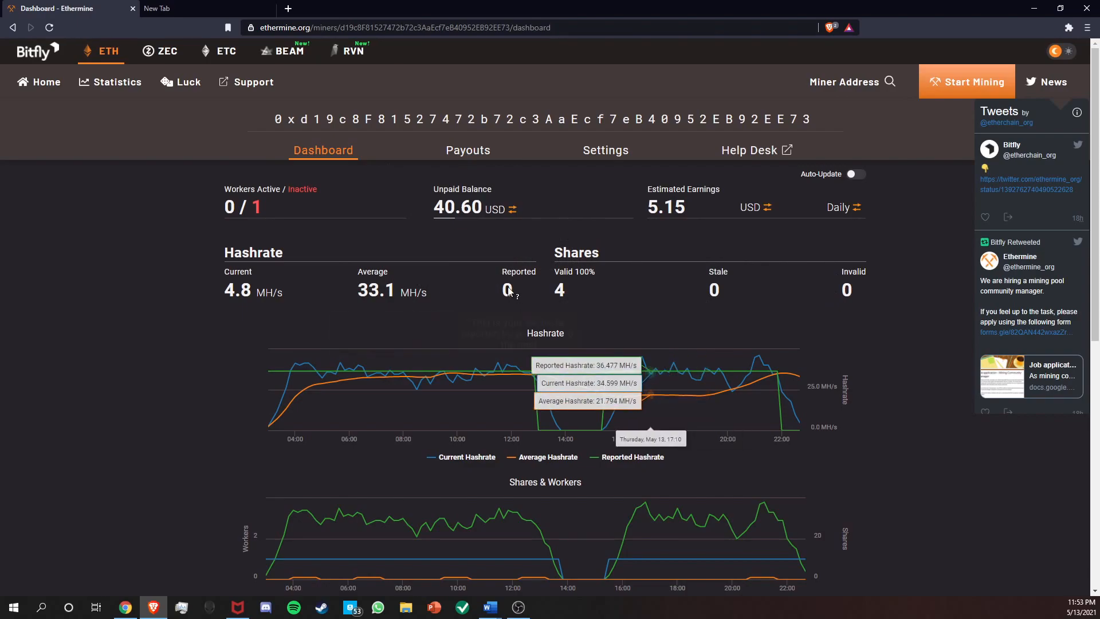
{"action": "left_click", "coordinate": [856, 209]}
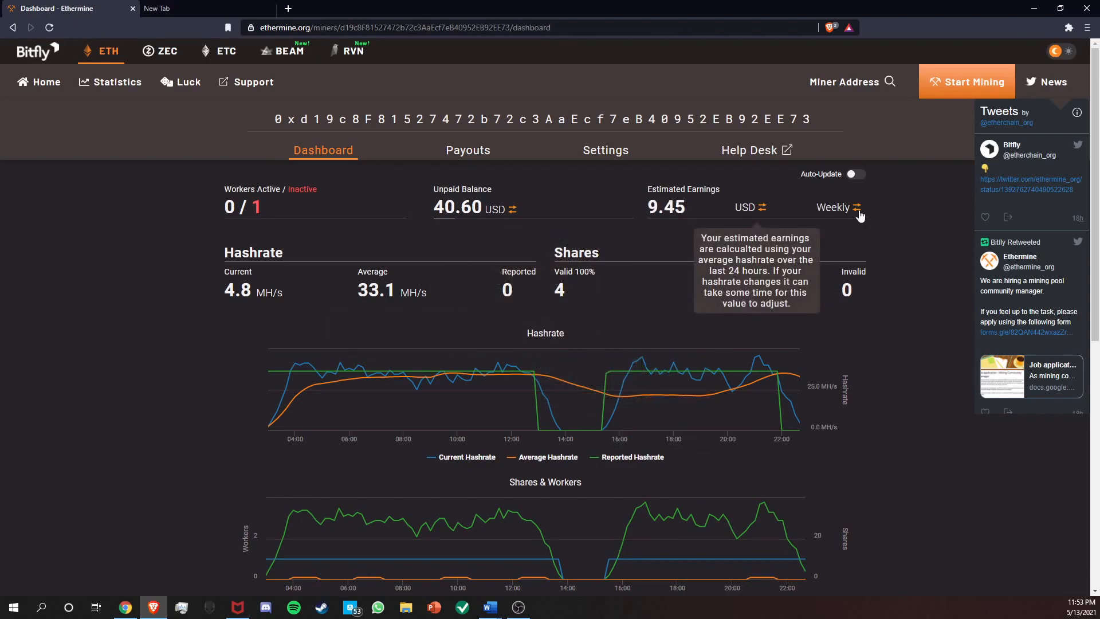
{"action": "left_click", "coordinate": [857, 210]}
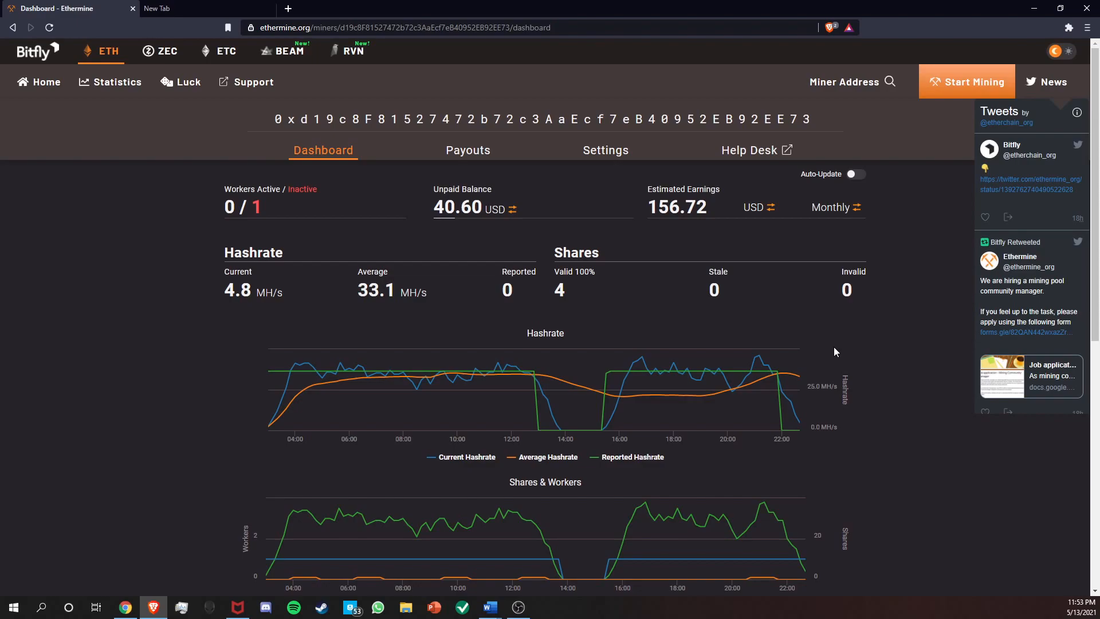
Examine the current and reported hashrate, the valid, stale and invalid shares, and the Shares & Workers chart.
{"action": "mouse_move", "coordinate": [759, 347]}
{"action": "mouse_move", "coordinate": [241, 298]}
{"action": "mouse_move", "coordinate": [514, 294]}
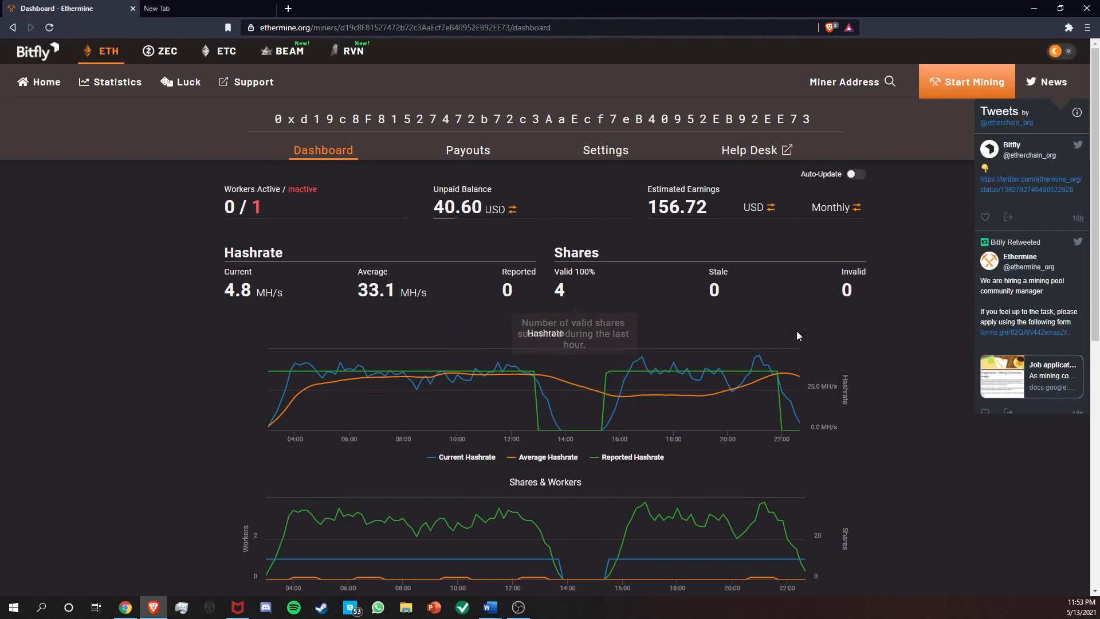
{"action": "mouse_move", "coordinate": [564, 296]}
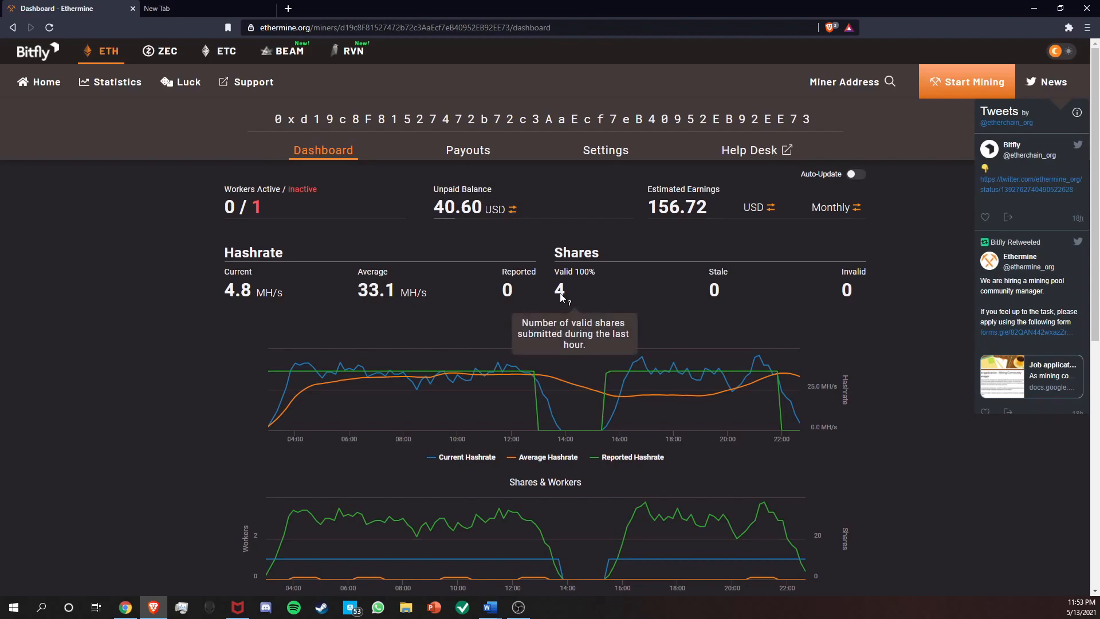
{"action": "mouse_move", "coordinate": [719, 294]}
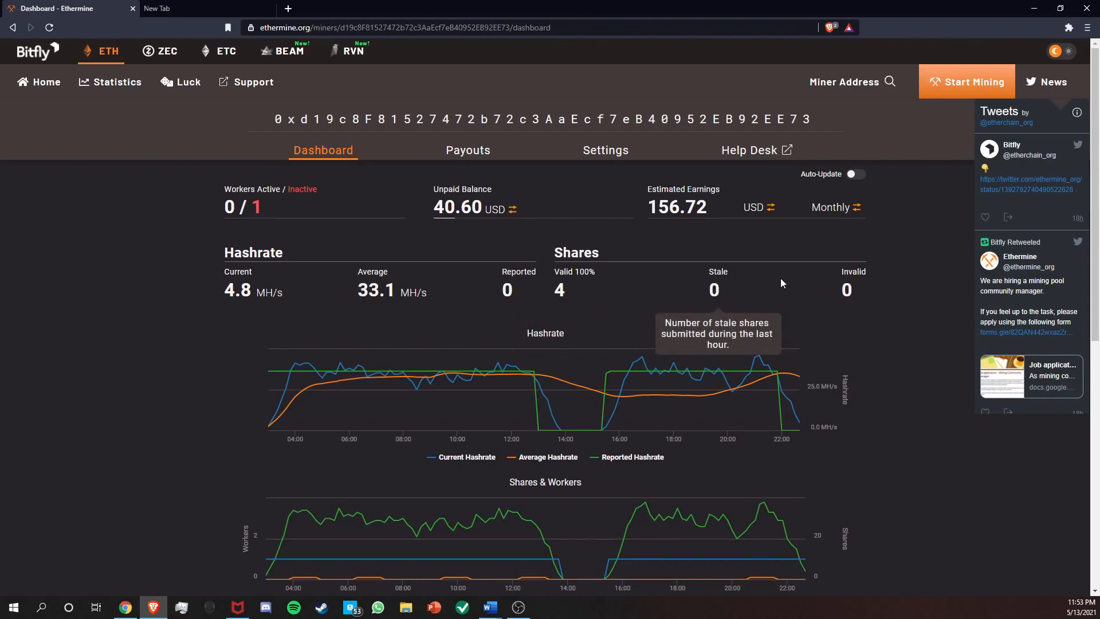
{"action": "mouse_move", "coordinate": [852, 295]}
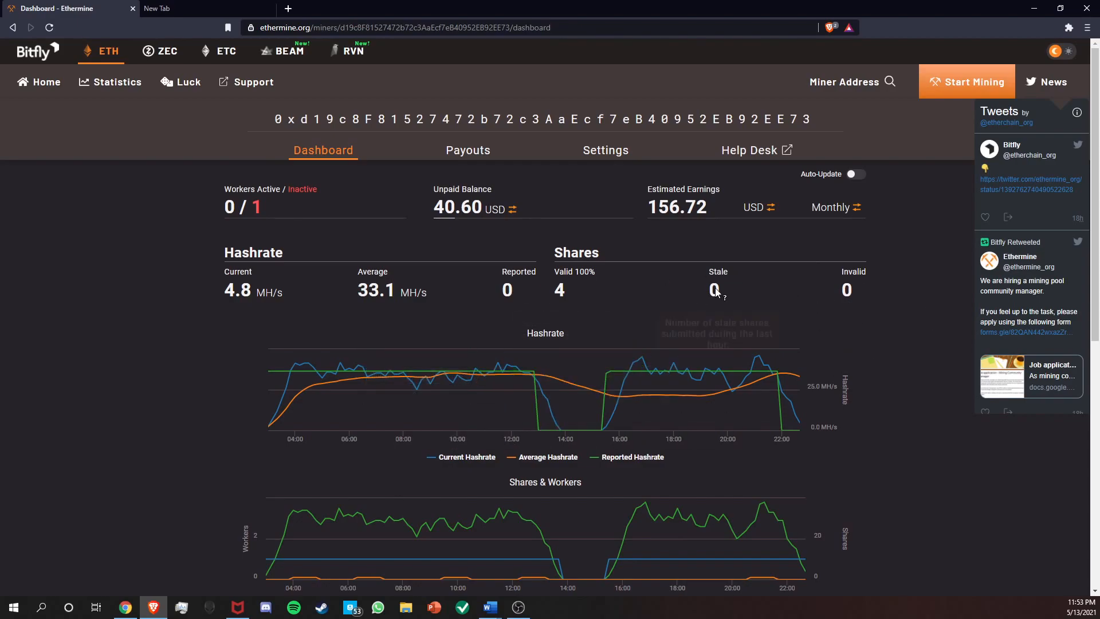
{"action": "scroll", "coordinate": [808, 323], "scroll_direction": "down", "scroll_amount": 2}
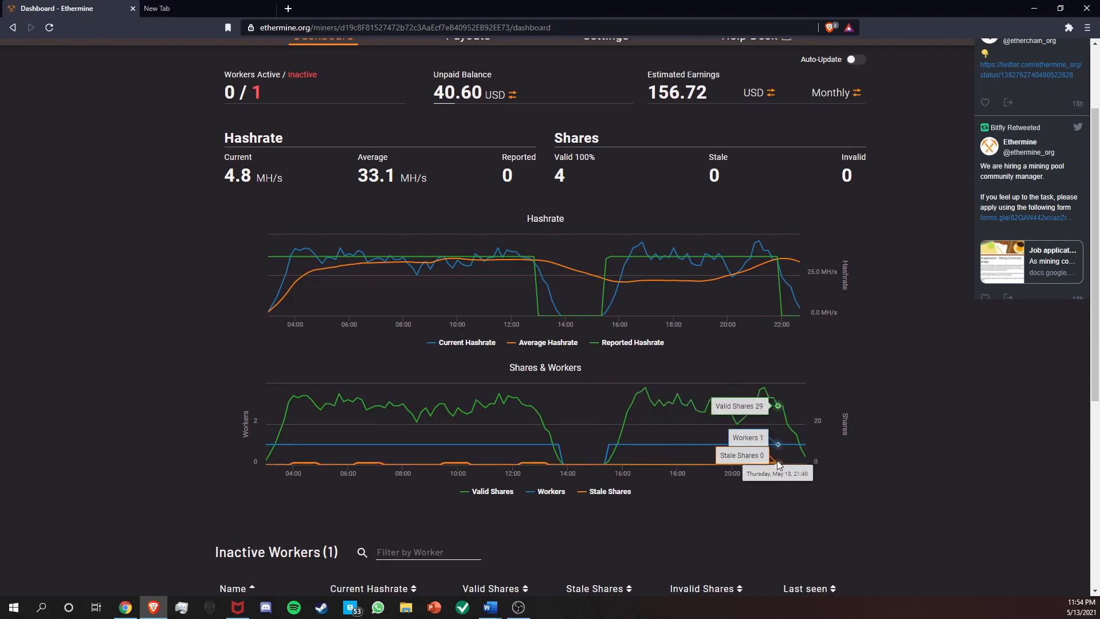
{"action": "scroll", "coordinate": [885, 408], "scroll_direction": "up", "scroll_amount": 2}
{"action": "scroll", "coordinate": [870, 407], "scroll_direction": "up", "scroll_amount": 1}
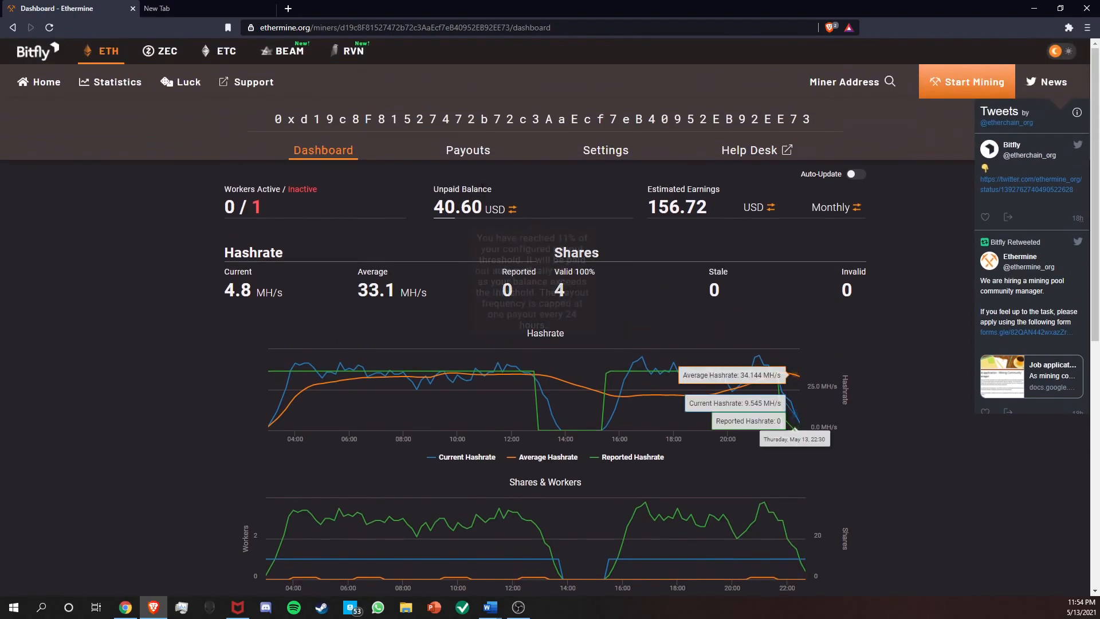
Open the miner's payouts page and examine the payout summary, the last 100 payouts chart and the income chart.
{"action": "left_click", "coordinate": [484, 156]}
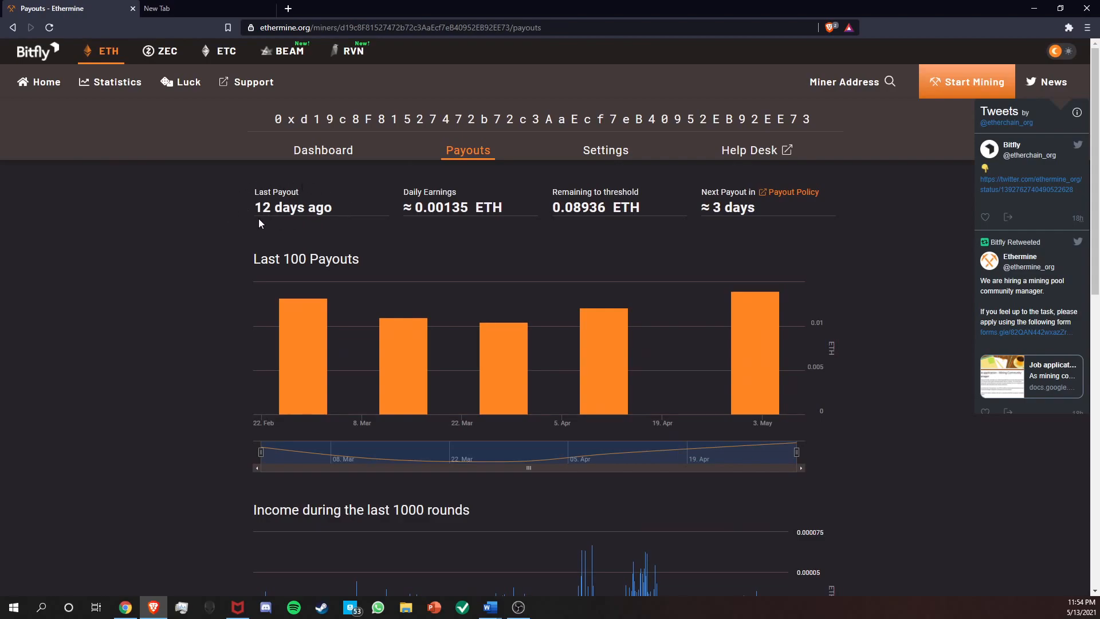
{"action": "left_click_drag", "start_coordinate": [253, 217], "coordinate": [431, 233]}
{"action": "mouse_move", "coordinate": [415, 212]}
{"action": "mouse_move", "coordinate": [574, 211]}
{"action": "mouse_move", "coordinate": [737, 227]}
{"action": "mouse_move", "coordinate": [287, 343]}
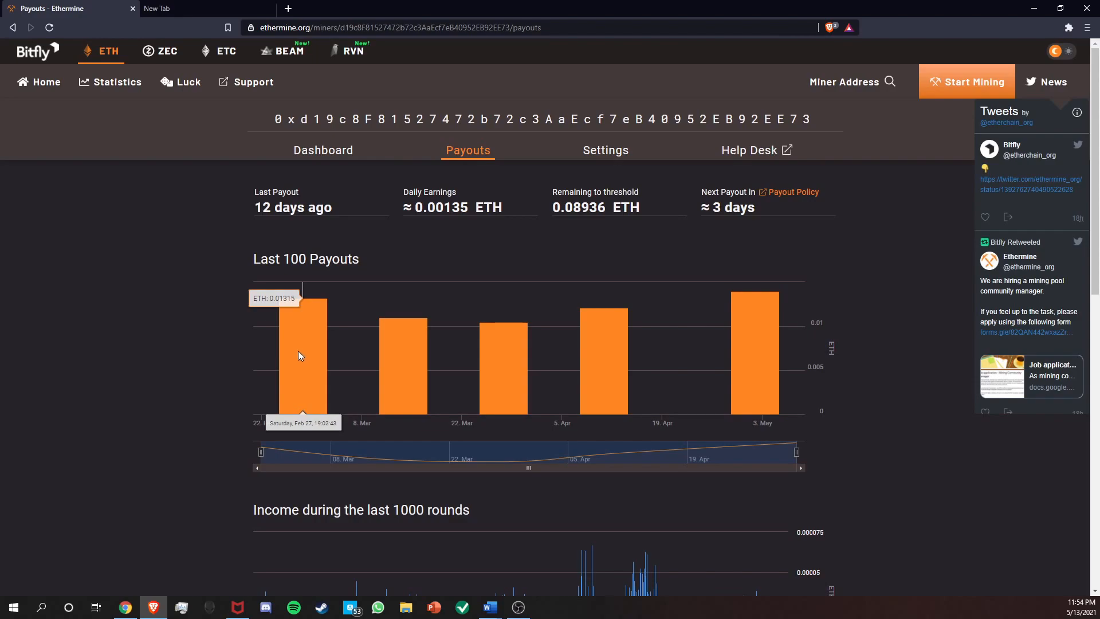
{"action": "mouse_move", "coordinate": [388, 373]}
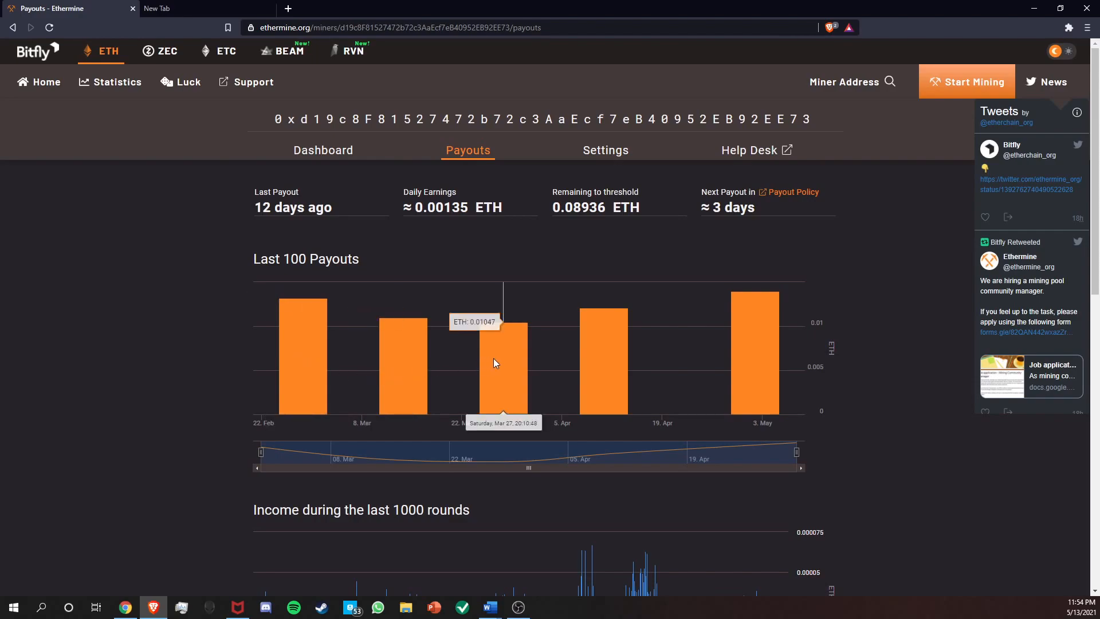
{"action": "mouse_move", "coordinate": [603, 355]}
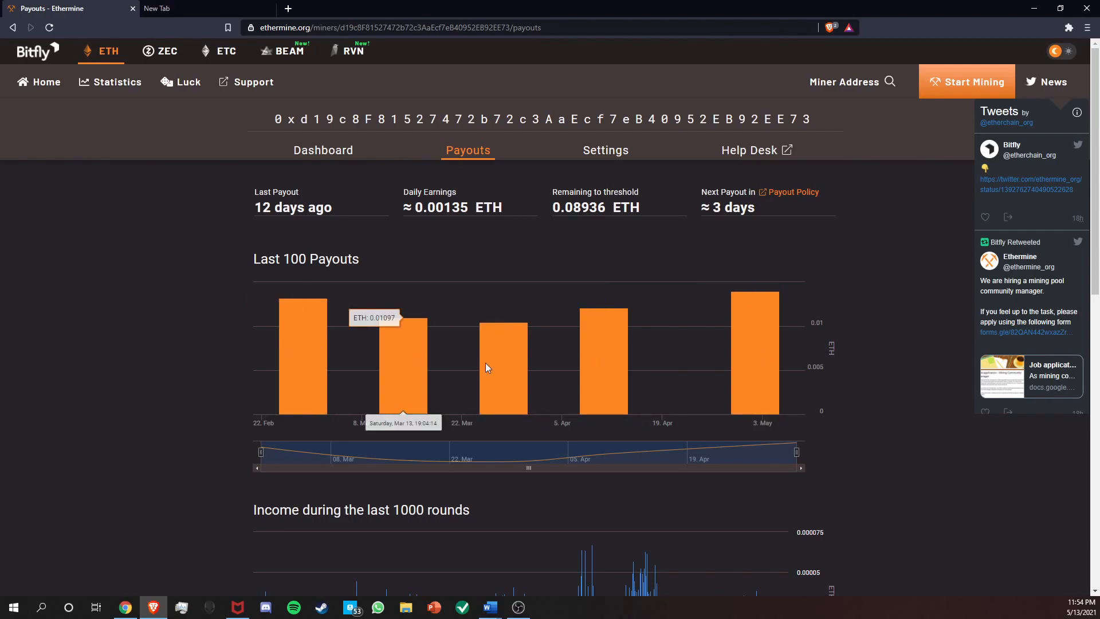
{"action": "mouse_move", "coordinate": [746, 367]}
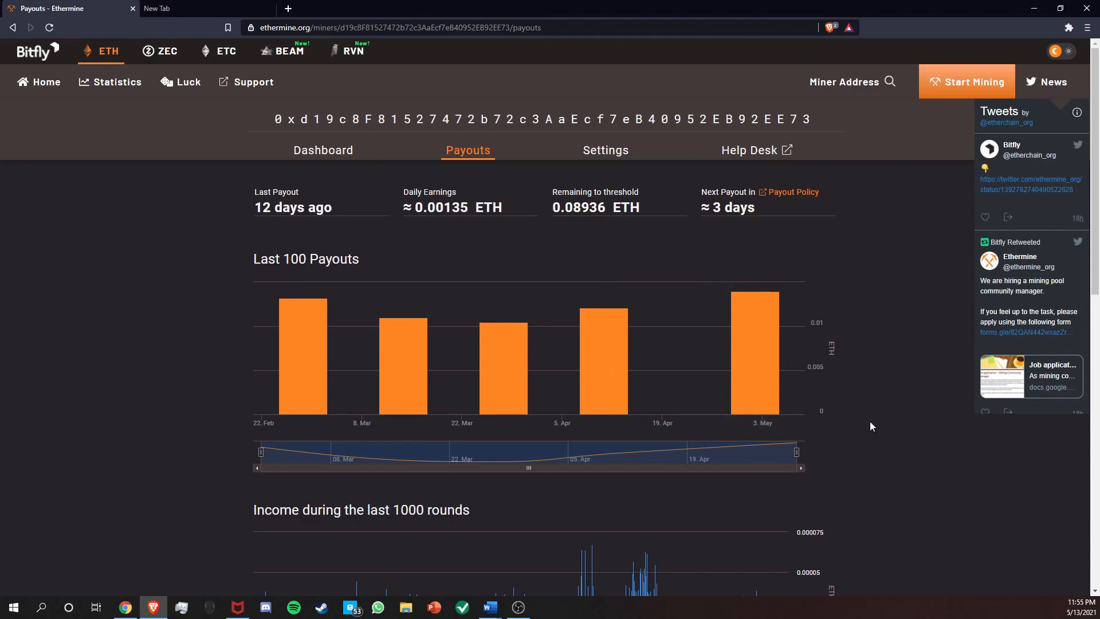
{"action": "scroll", "coordinate": [867, 424], "scroll_direction": "down", "scroll_amount": 4}
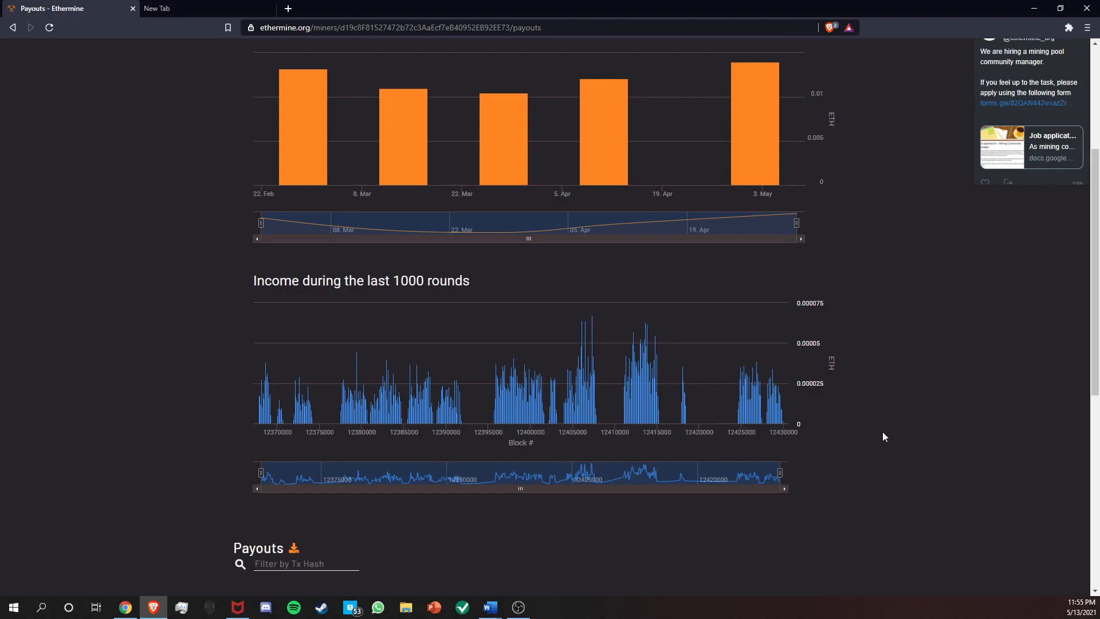
{"action": "scroll", "coordinate": [882, 431], "scroll_direction": "up", "scroll_amount": 4}
Open the miner's settings and review the alert email address, payment threshold and 14-day payout rule.
{"action": "left_click", "coordinate": [606, 150]}
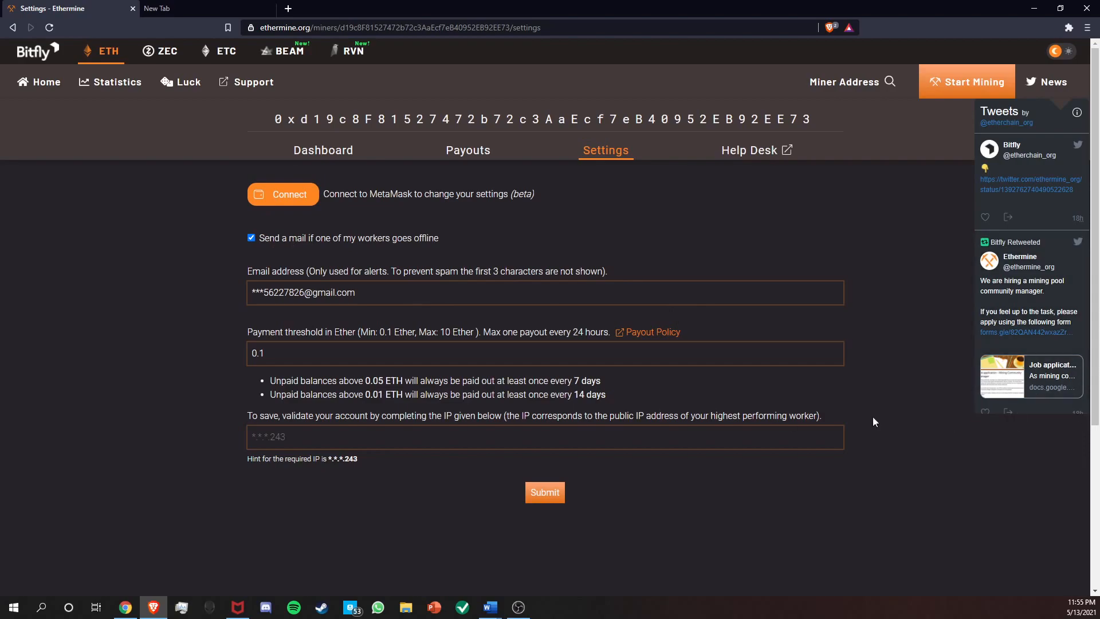
{"action": "left_click_drag", "start_coordinate": [388, 295], "coordinate": [239, 294]}
{"action": "left_click", "coordinate": [240, 295]}
{"action": "left_click", "coordinate": [350, 350]}
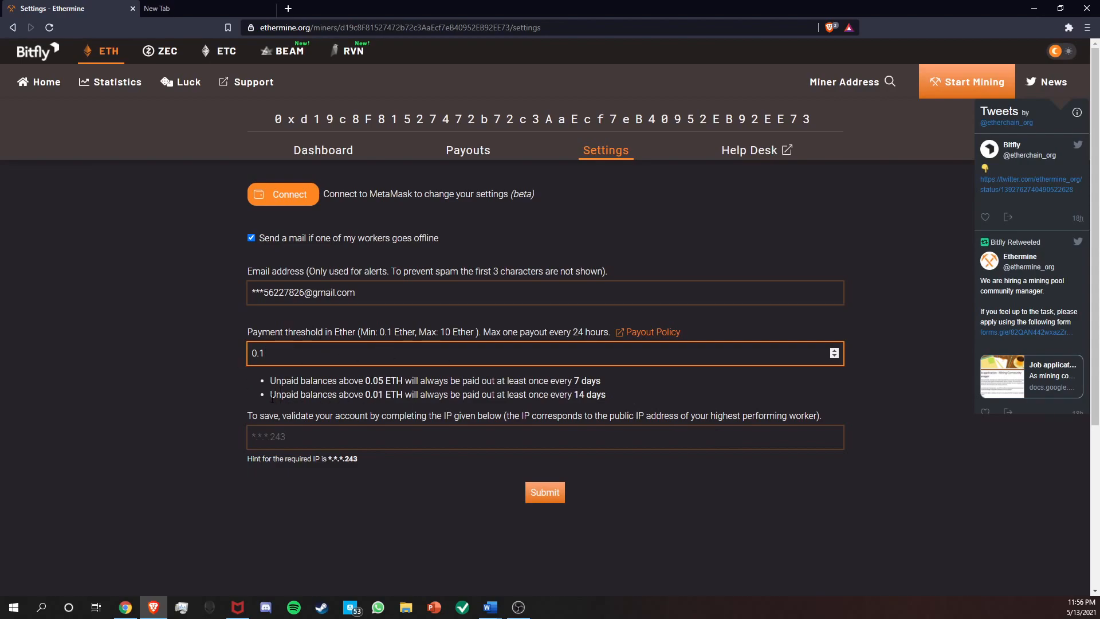
{"action": "left_click_drag", "start_coordinate": [275, 395], "coordinate": [614, 396]}
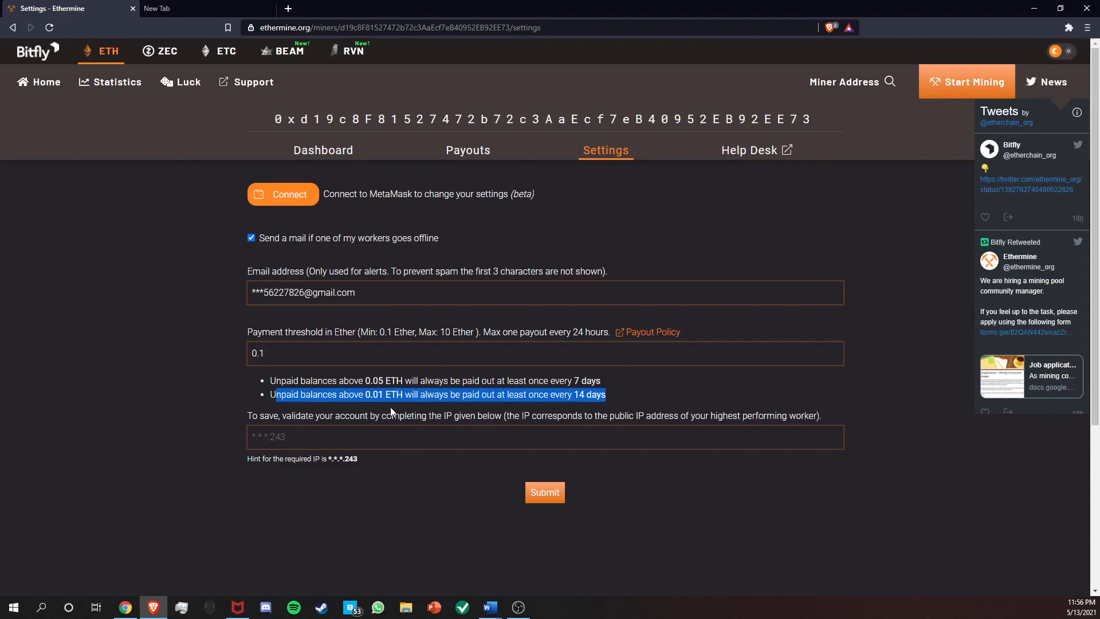
{"action": "left_click", "coordinate": [429, 399]}
Return to the payouts page and compare the past payouts in the bar chart with the payout rule.
{"action": "left_click", "coordinate": [468, 150]}
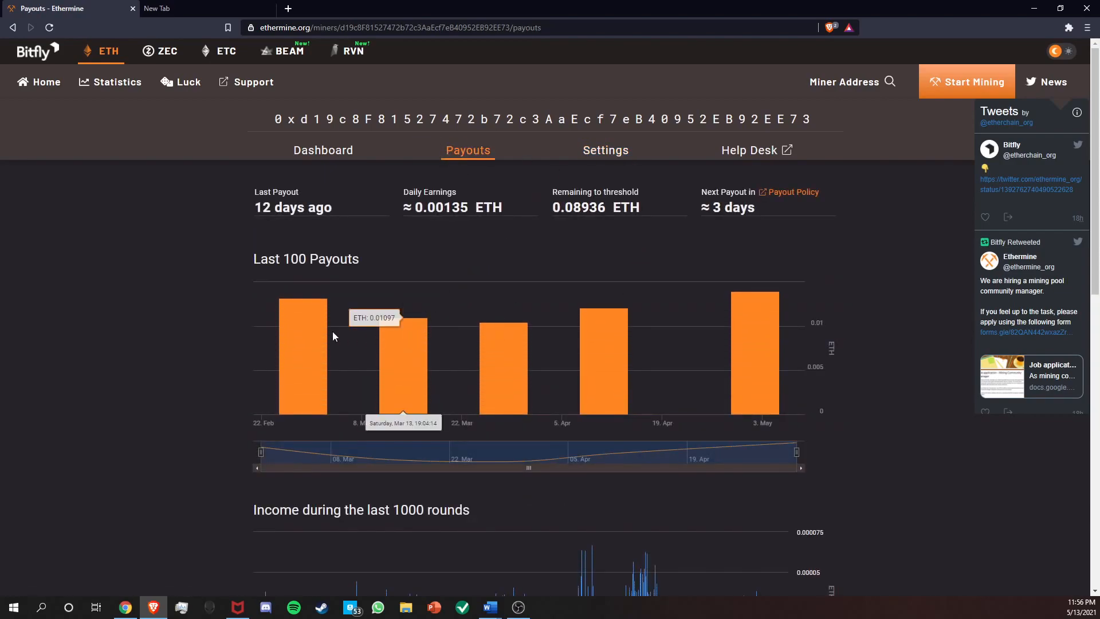
{"action": "mouse_move", "coordinate": [317, 334]}
{"action": "mouse_move", "coordinate": [489, 356]}
{"action": "mouse_move", "coordinate": [599, 354]}
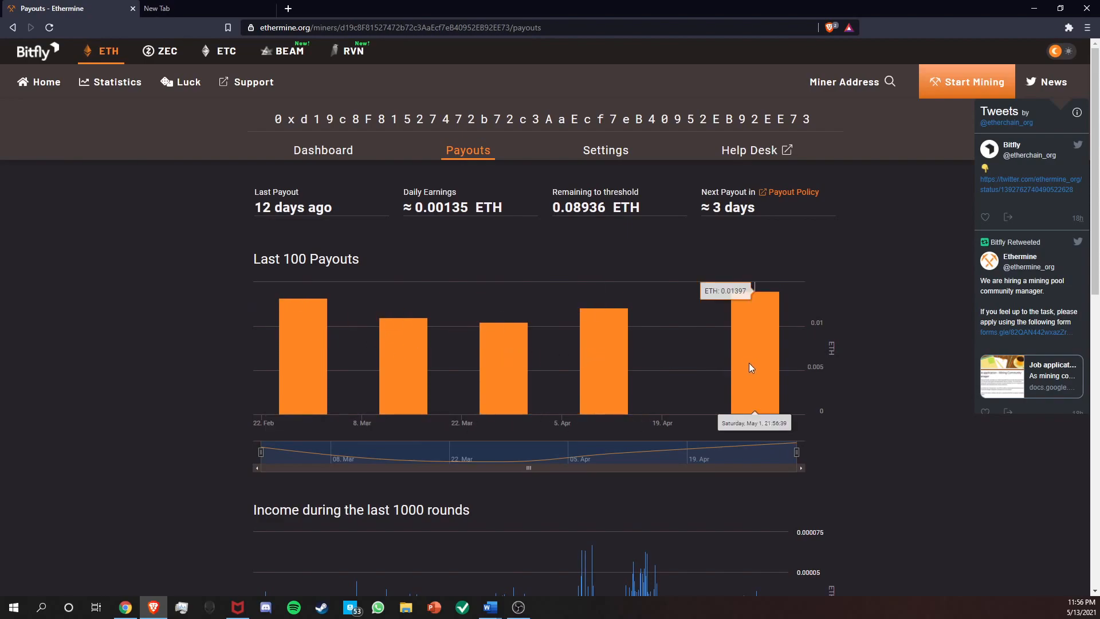
Reopen the miner's settings and recheck the payment threshold and the payout rules beneath it.
{"action": "left_click", "coordinate": [599, 156]}
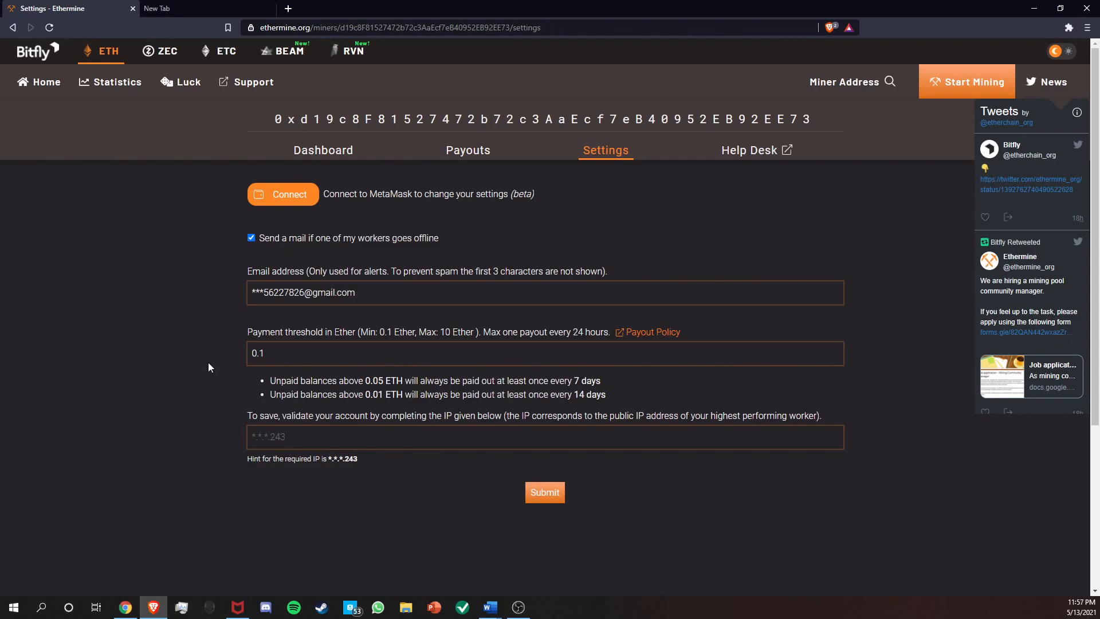
{"action": "double_click", "coordinate": [263, 354]}
{"action": "left_click", "coordinate": [351, 392]}
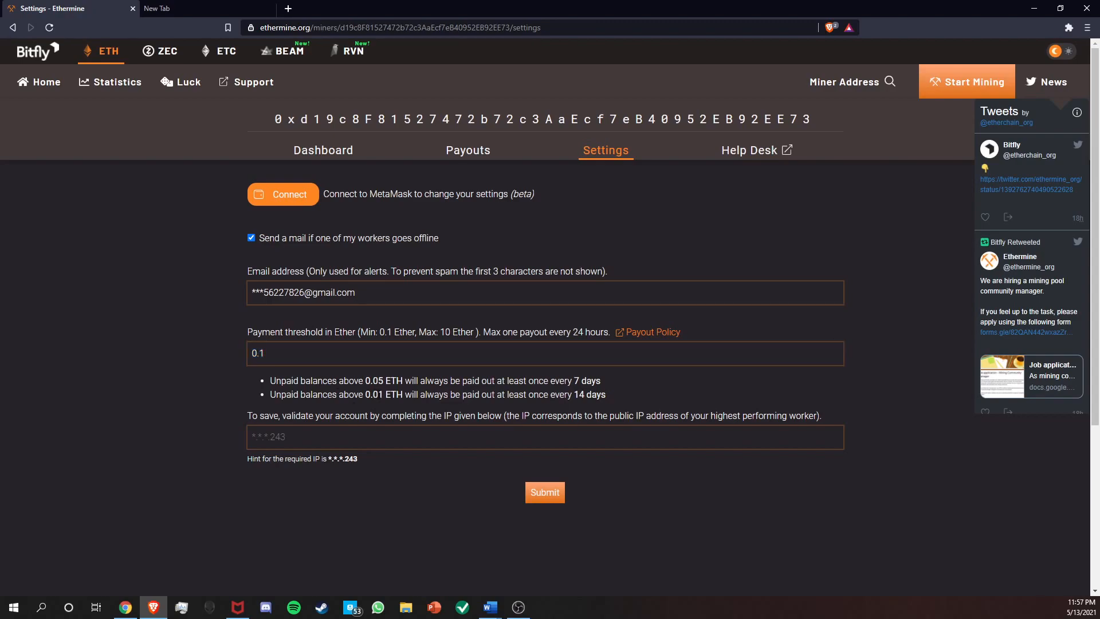